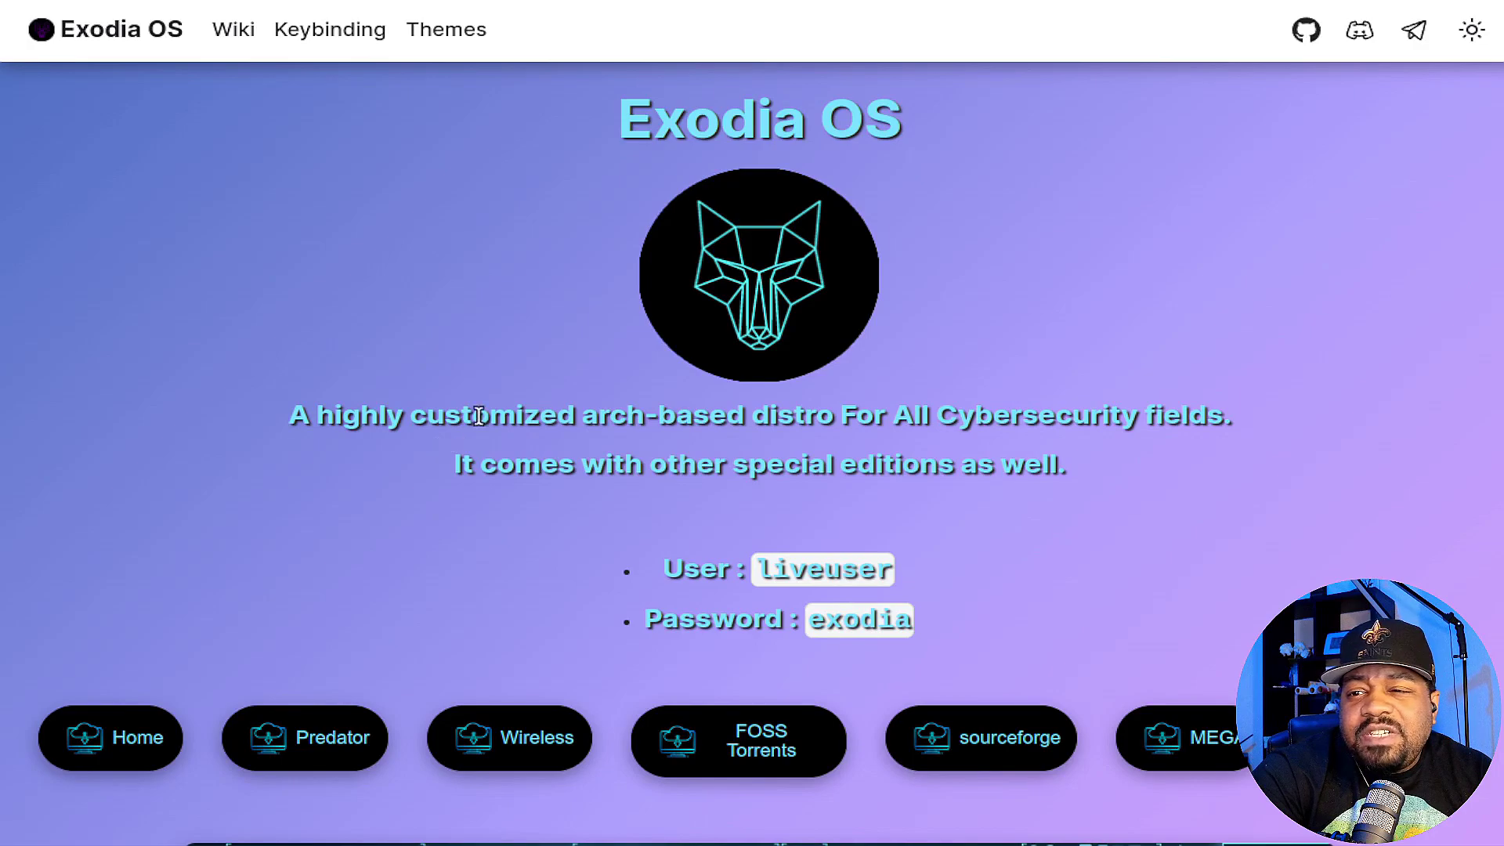
Review the live-session login details, download options and desktop preview on the Exodia OS home page
scroll(997, 390, down, 3)
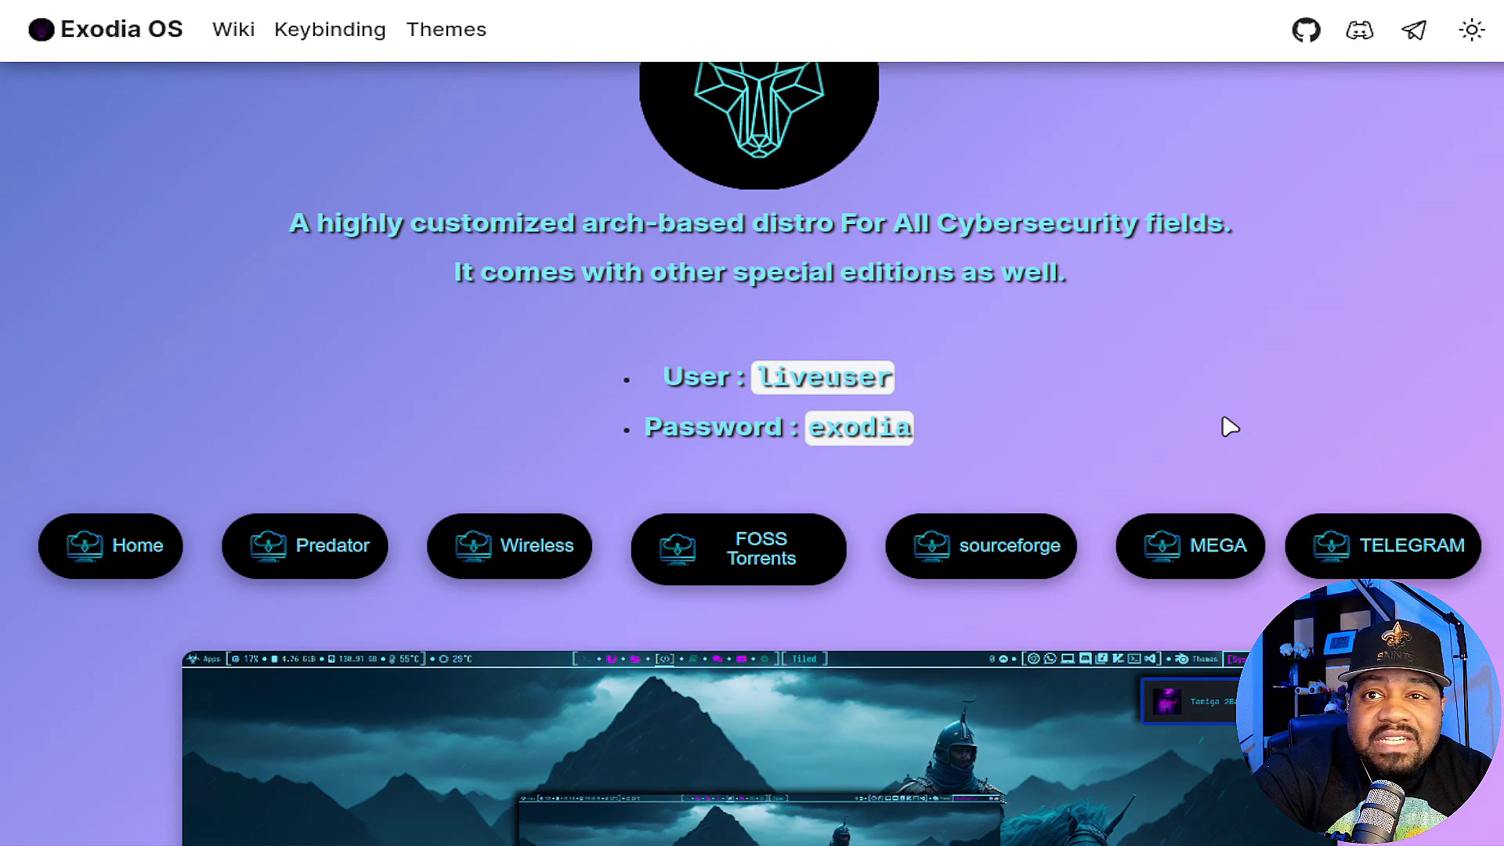
scroll(1231, 427, down, 2)
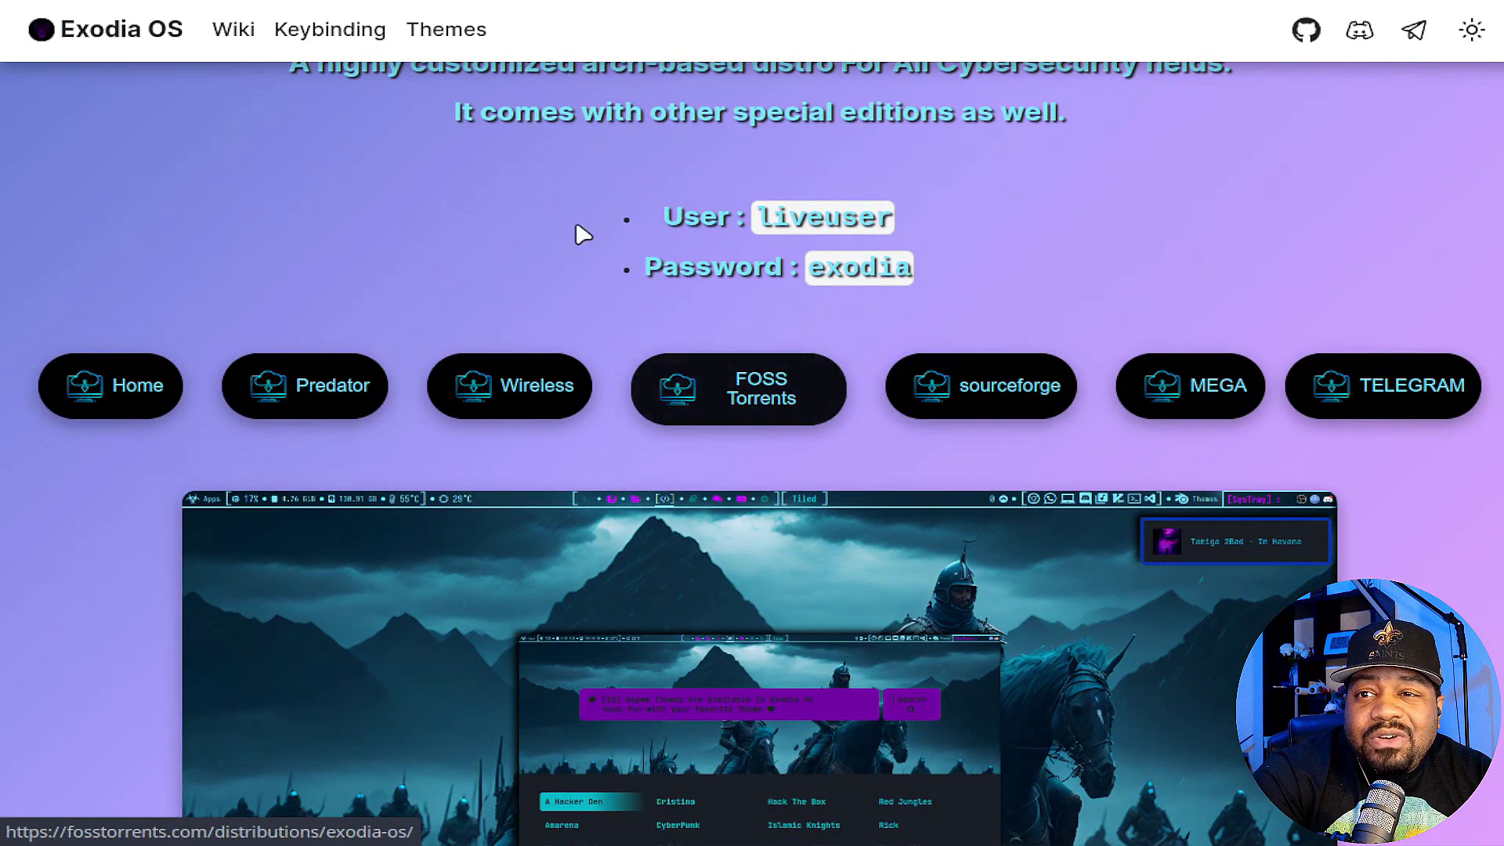
drag(664, 220, 937, 256)
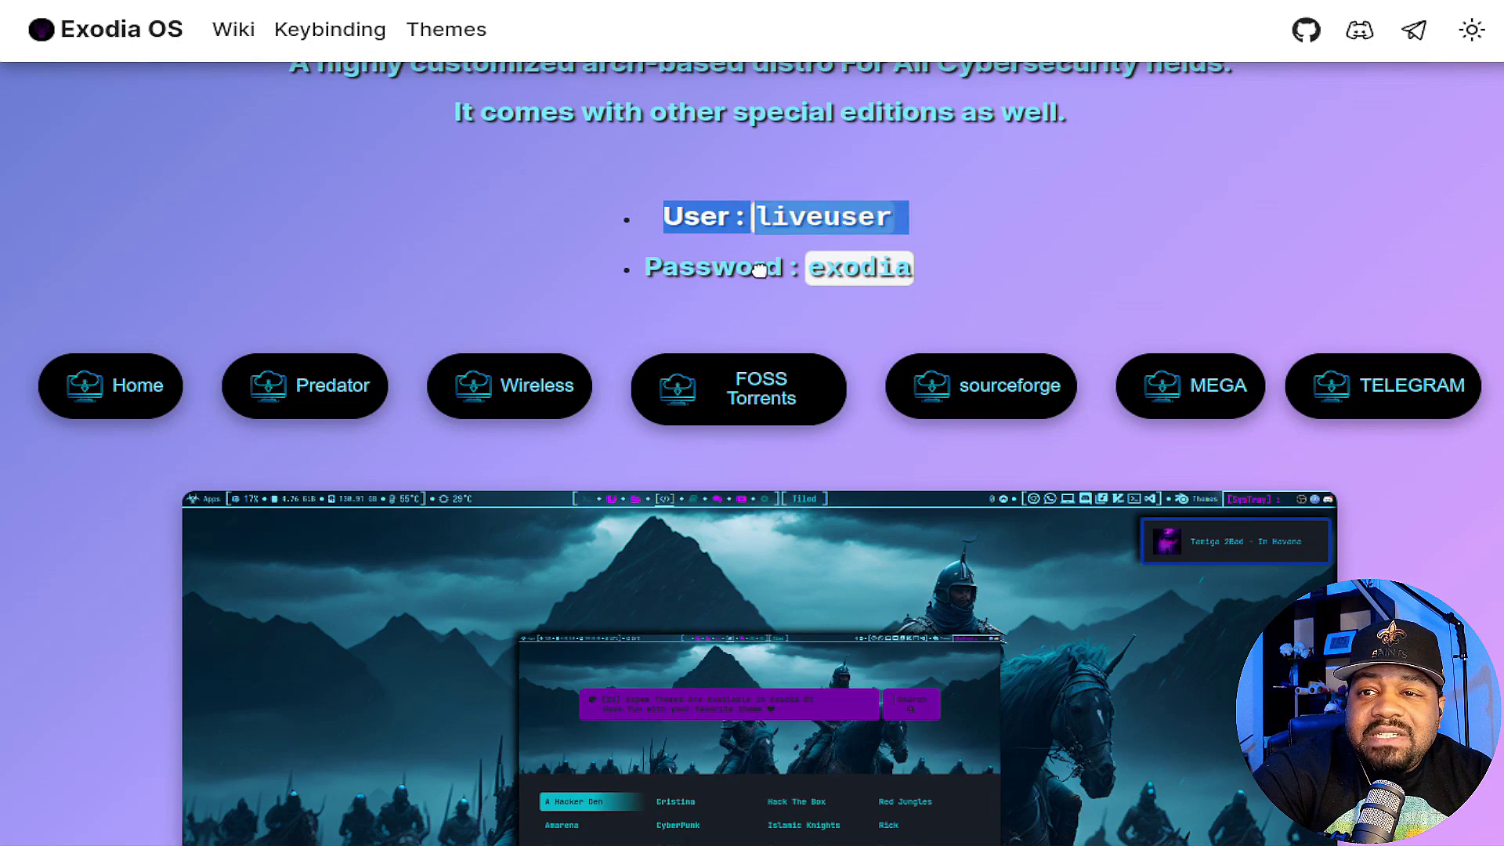
click(928, 285)
scroll(1282, 361, down, 4)
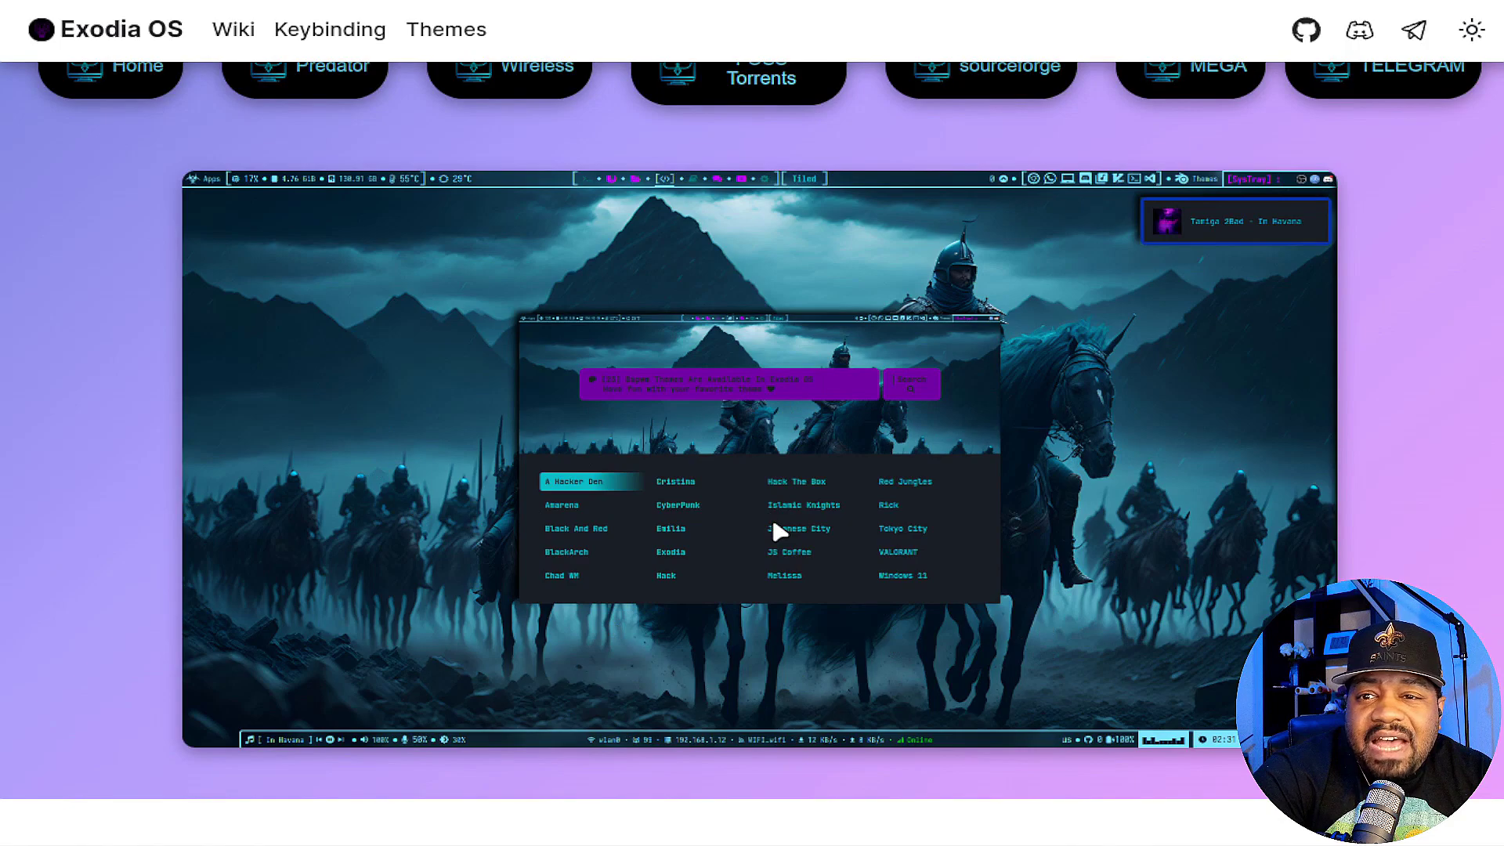
scroll(797, 509, down, 7)
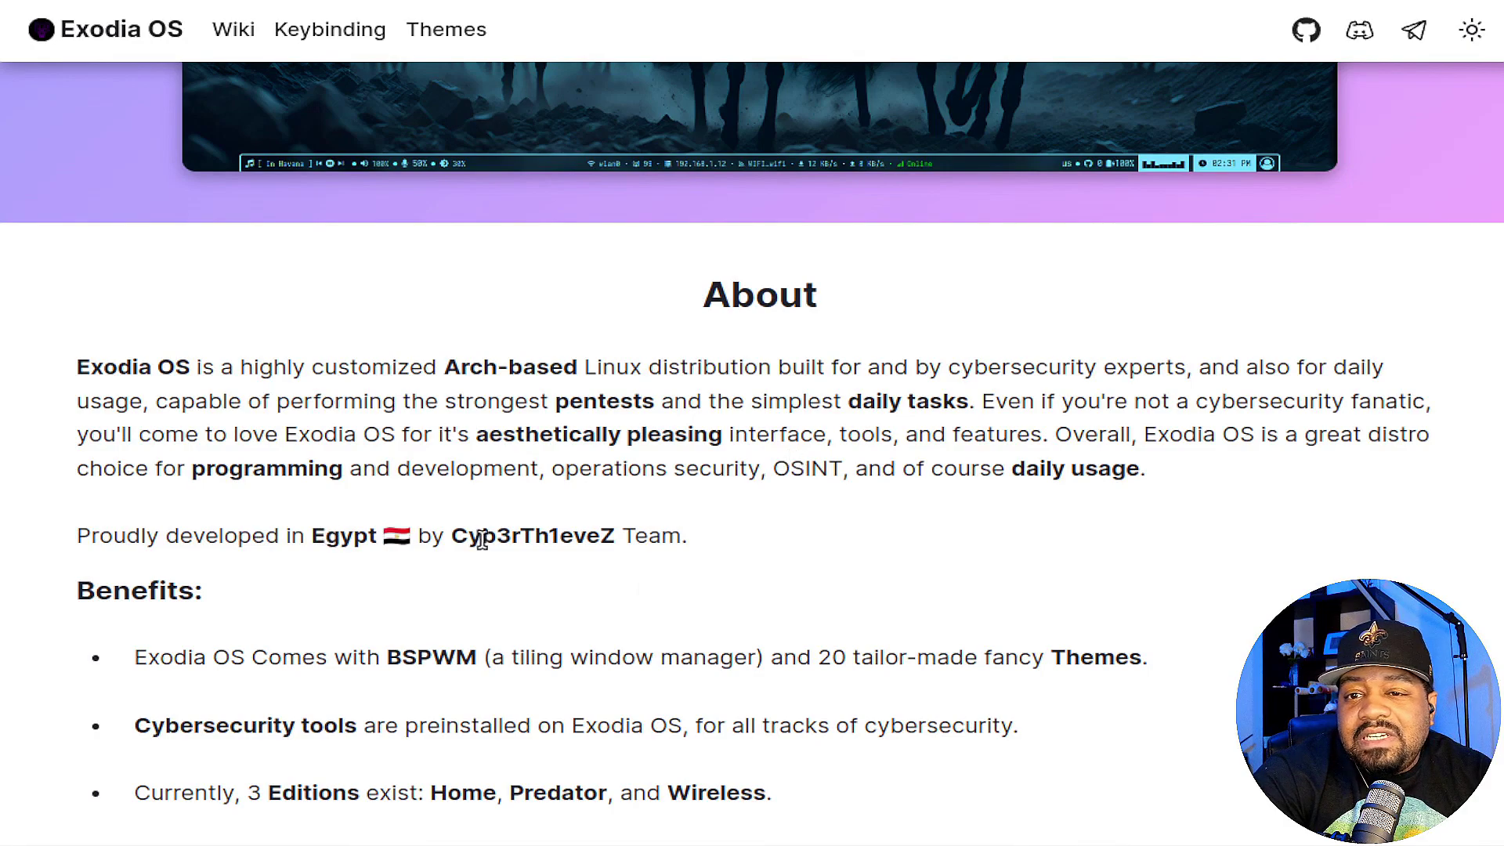
Read the About, Benefits, Editions and Features sections of the Exodia OS home page
drag(453, 535, 618, 531)
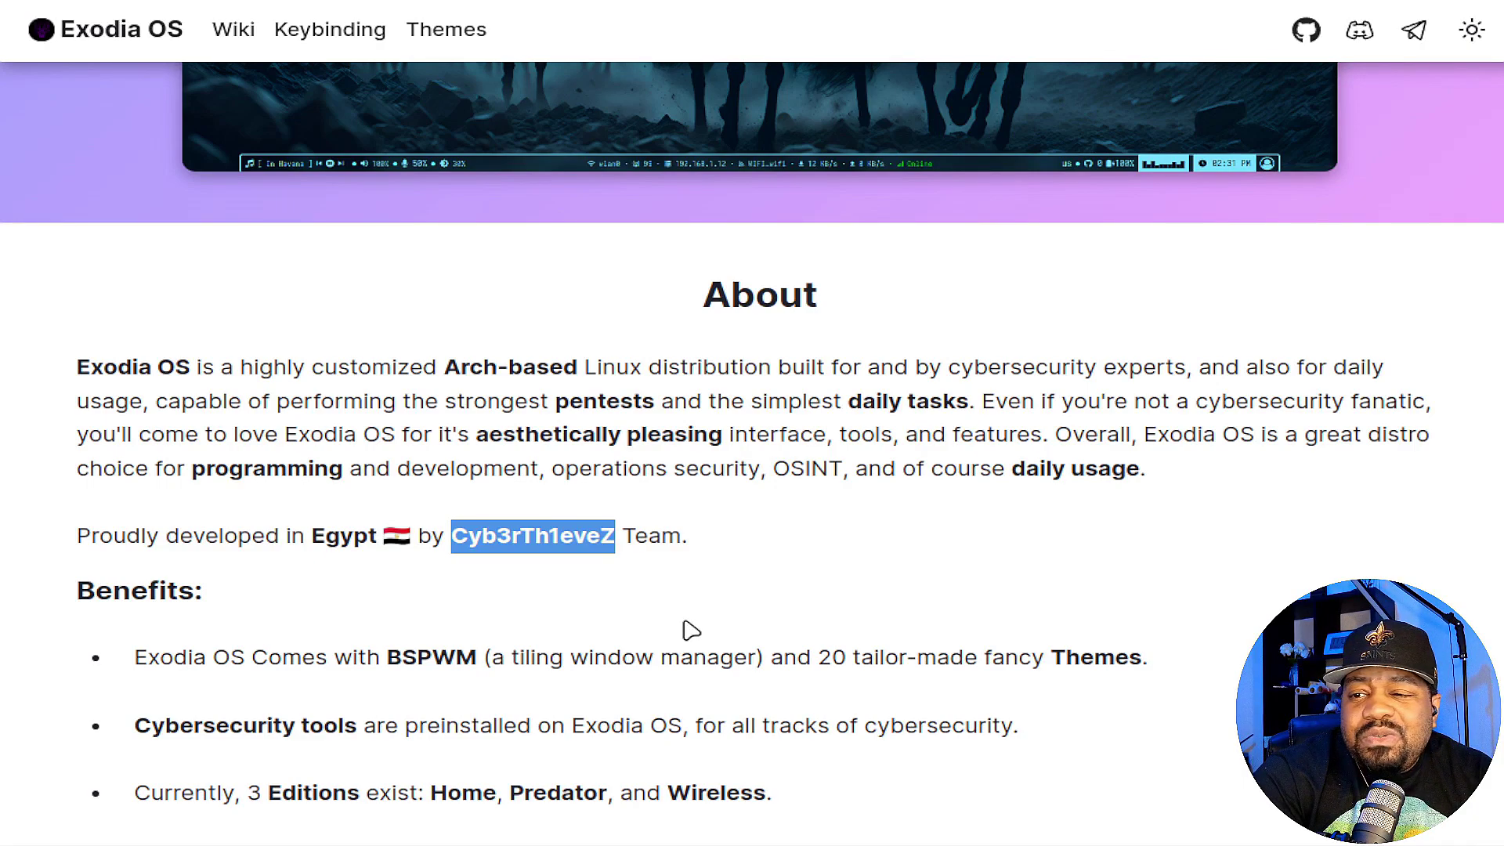
scroll(687, 623, down, 2)
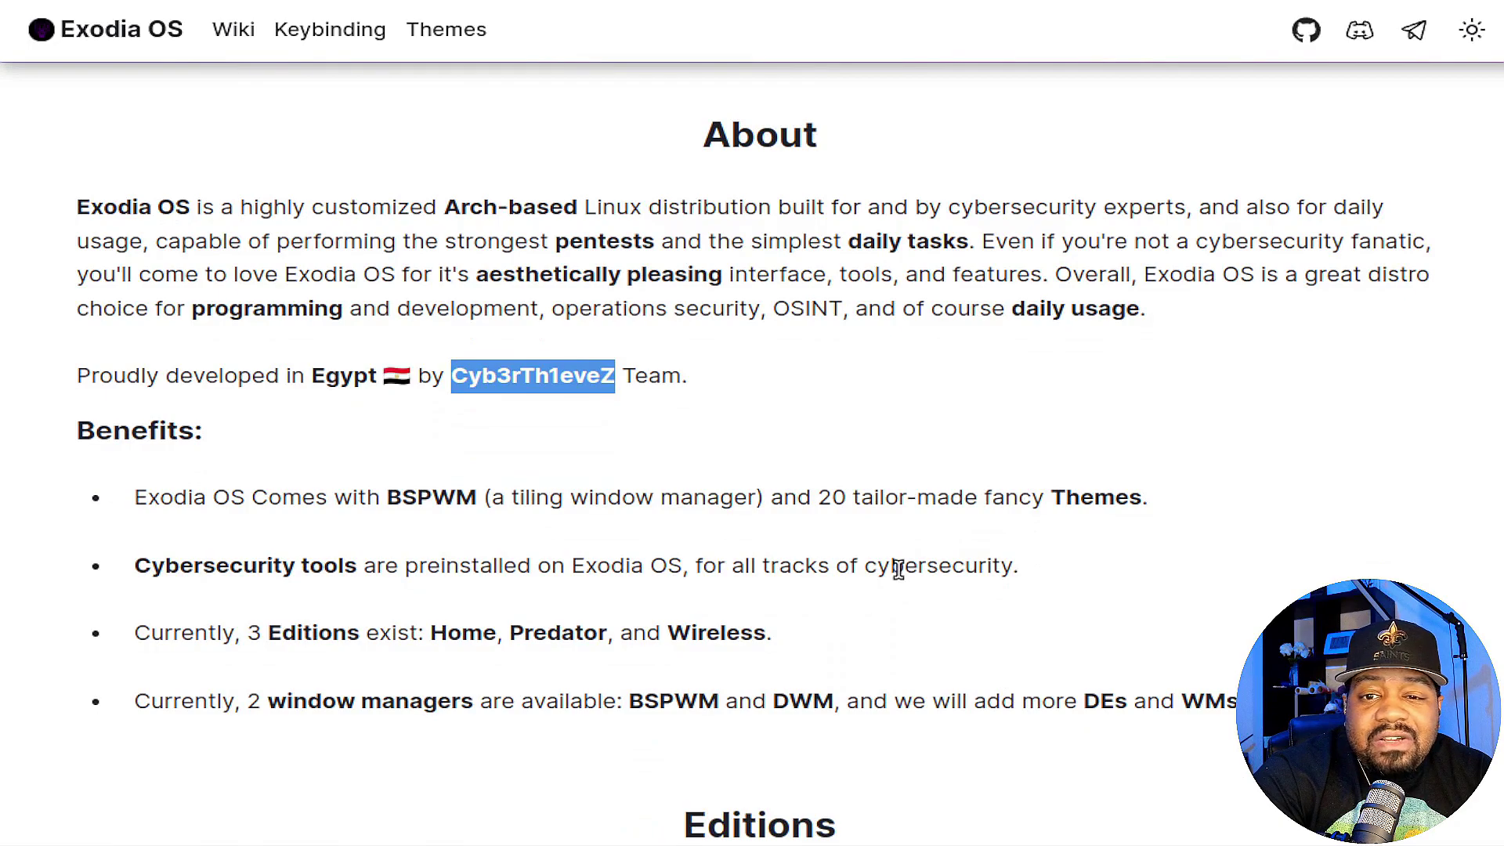
scroll(901, 572, down, 4)
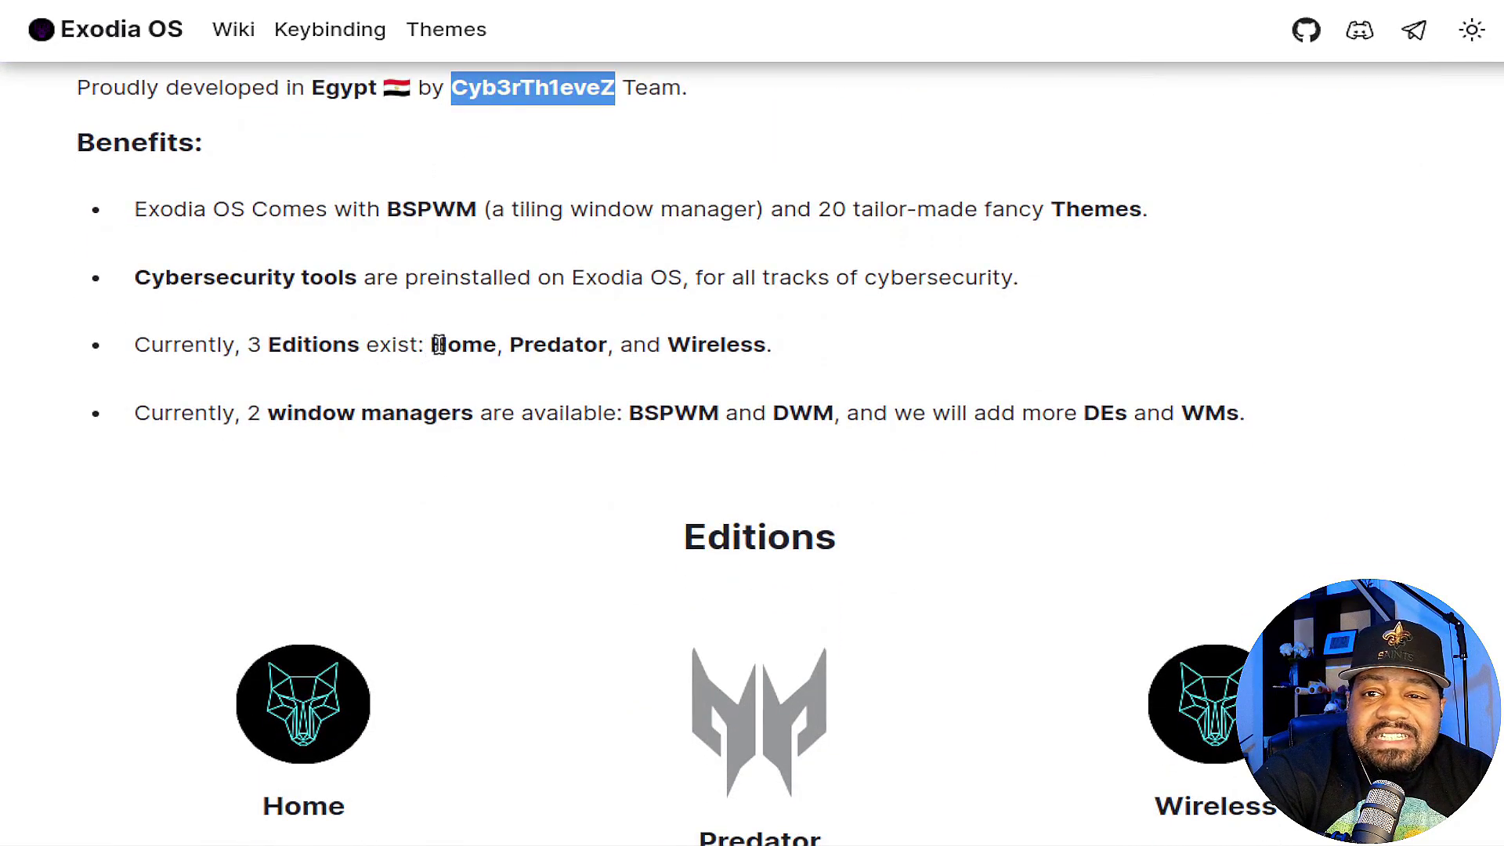
scroll(997, 608, down, 7)
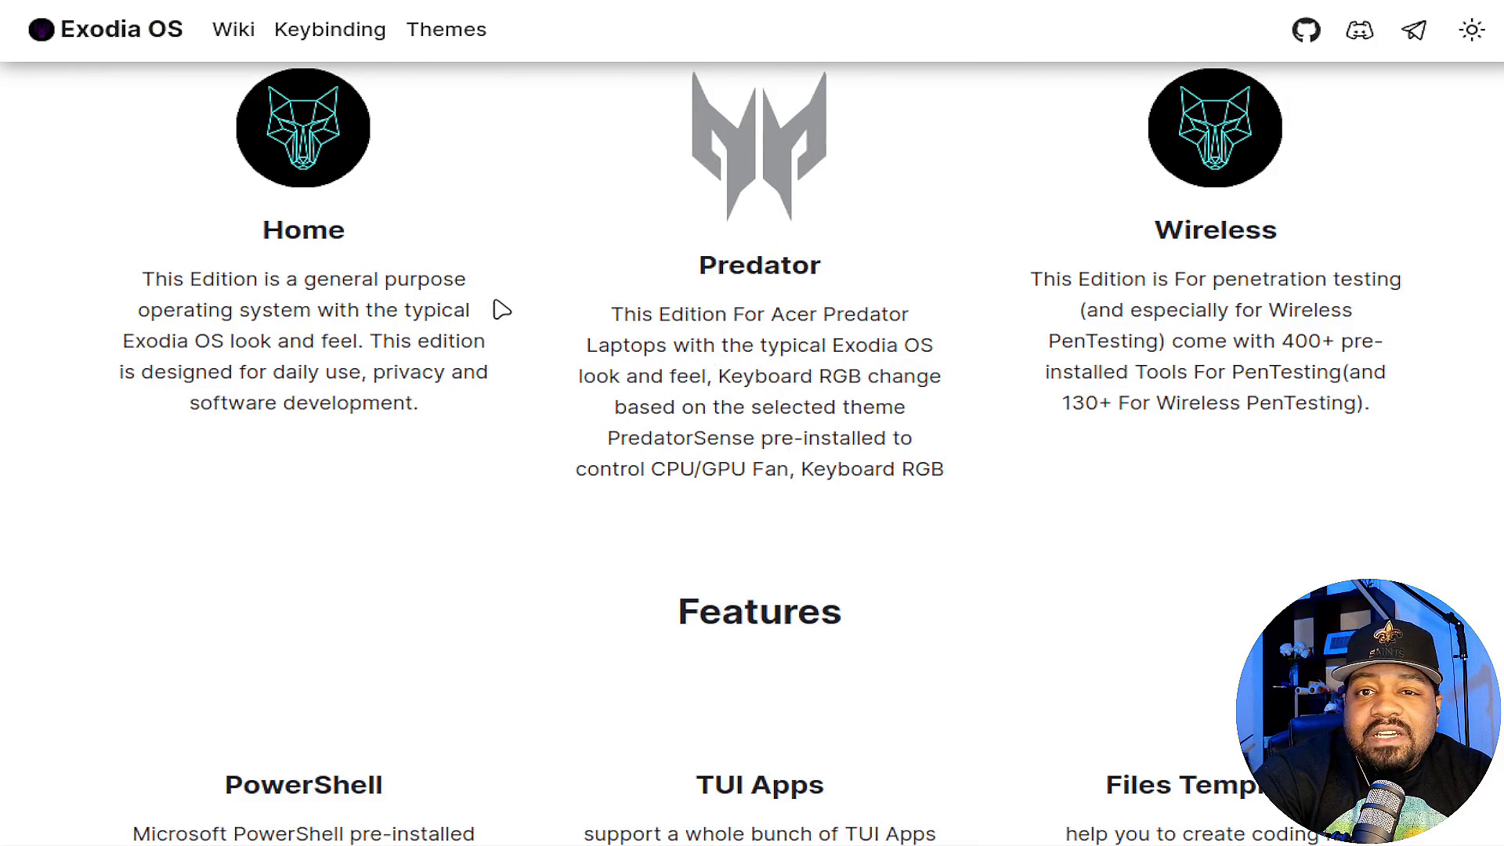
scroll(956, 458, down, 6)
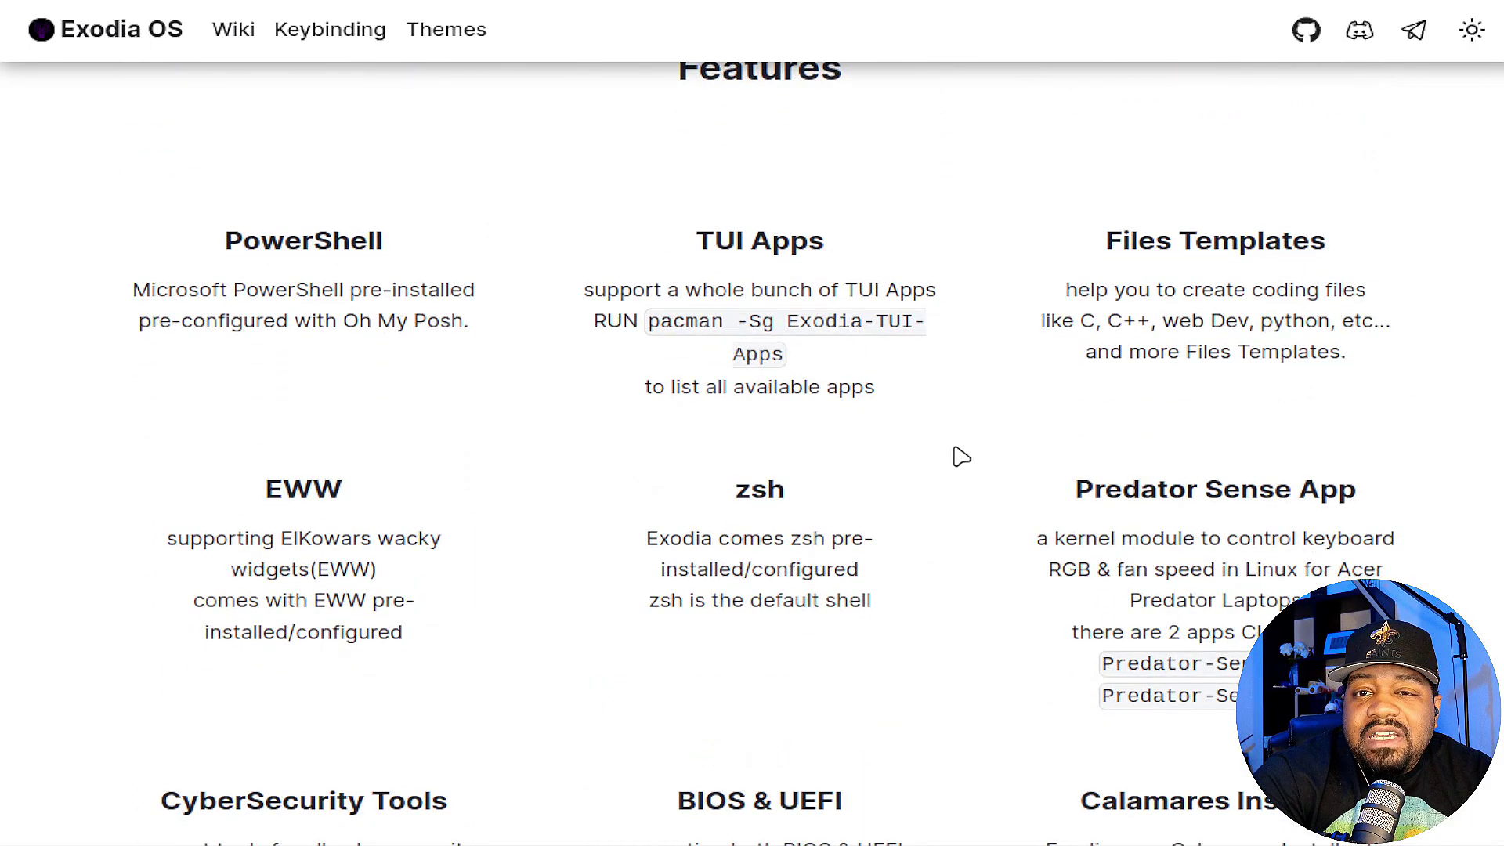
scroll(960, 458, down, 7)
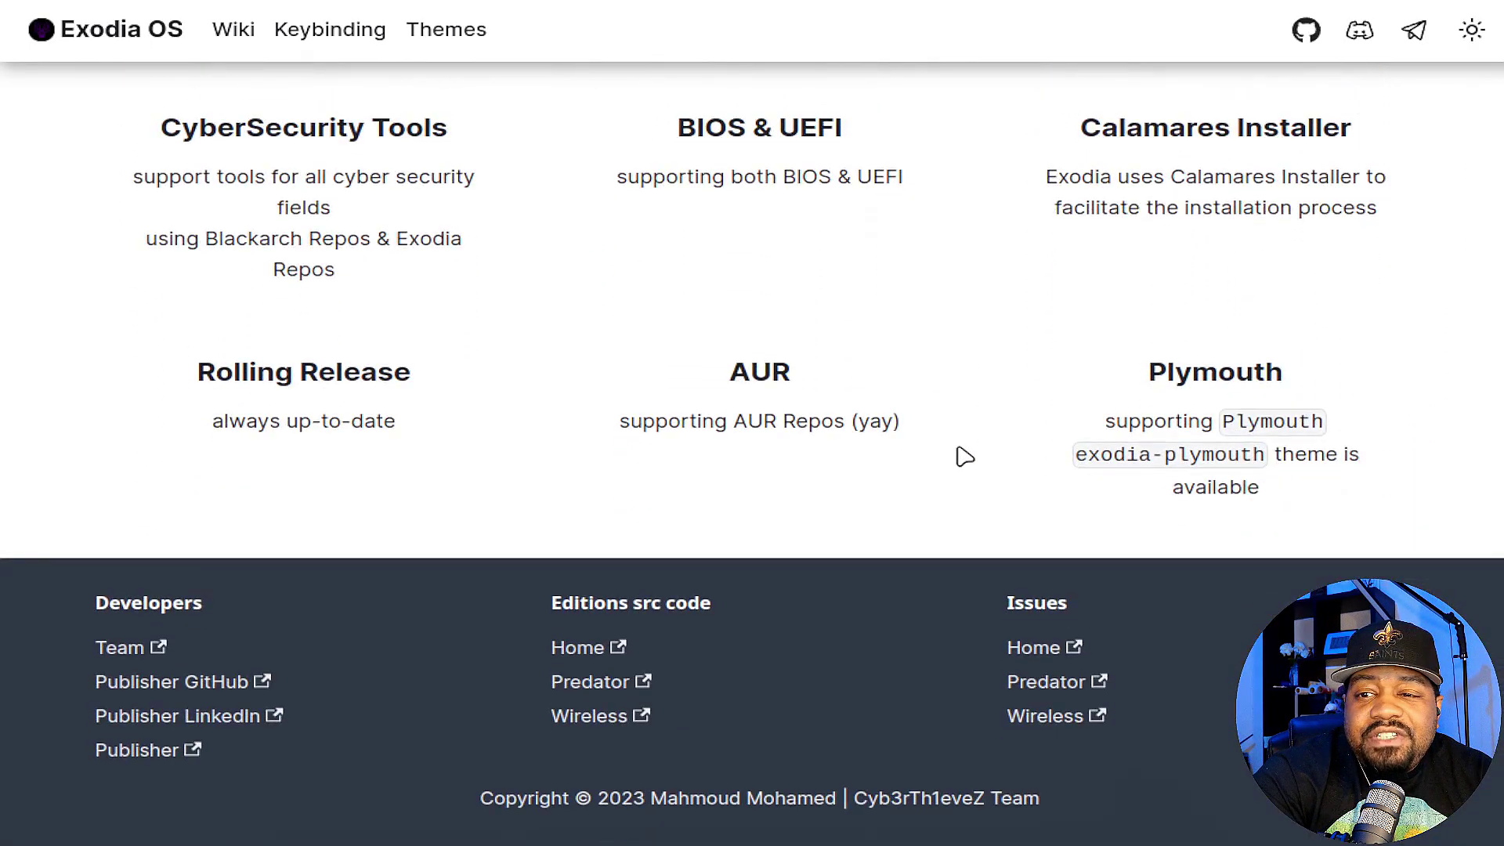
Open the Exodia OS GitHub organization page and read its README through the Available Editions section
scroll(965, 456, up, 20)
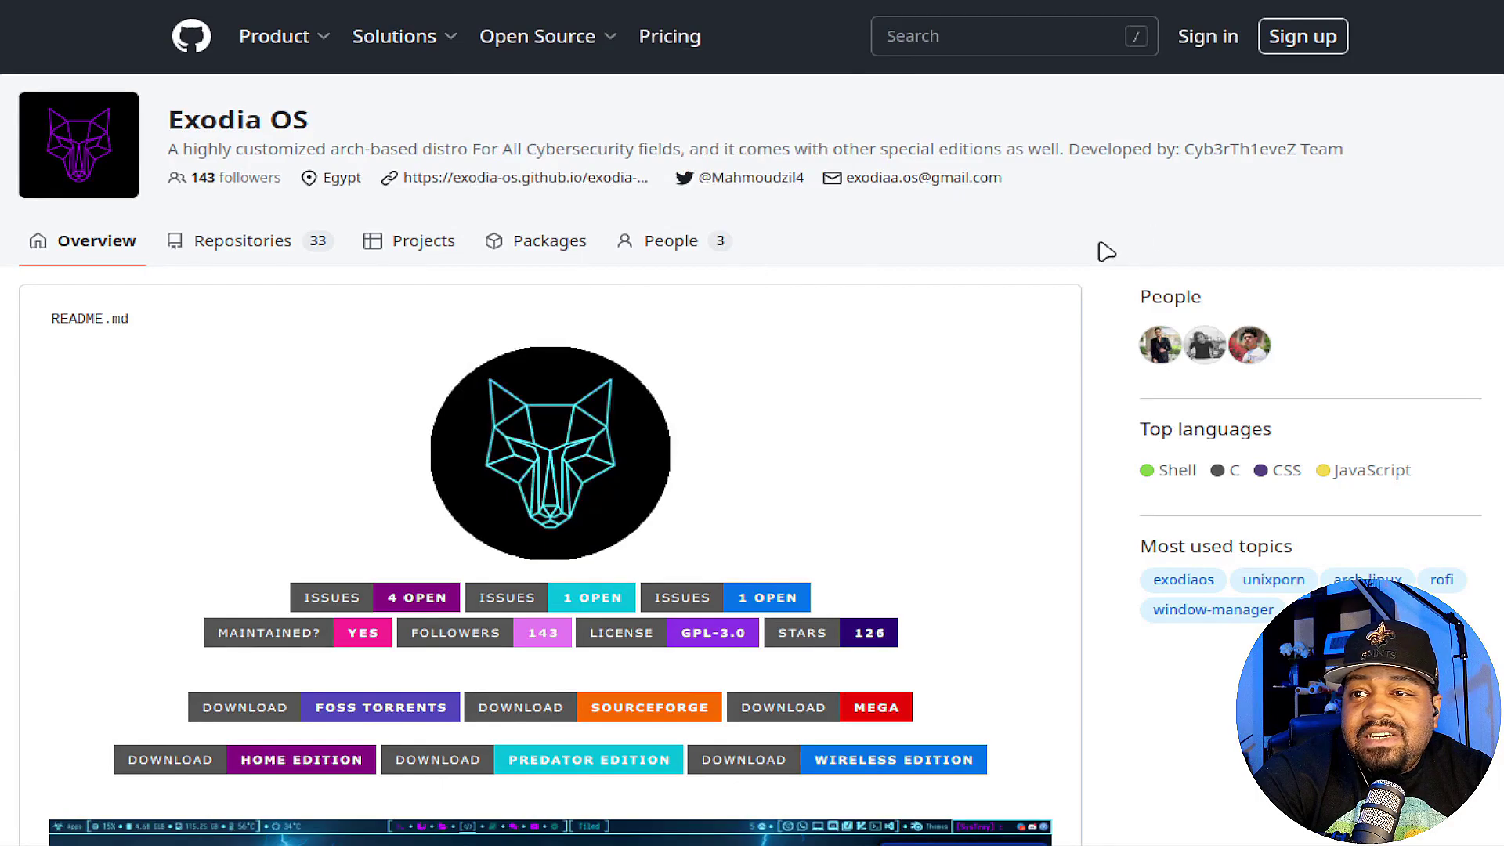
scroll(1105, 287, down, 5)
scroll(1128, 287, down, 5)
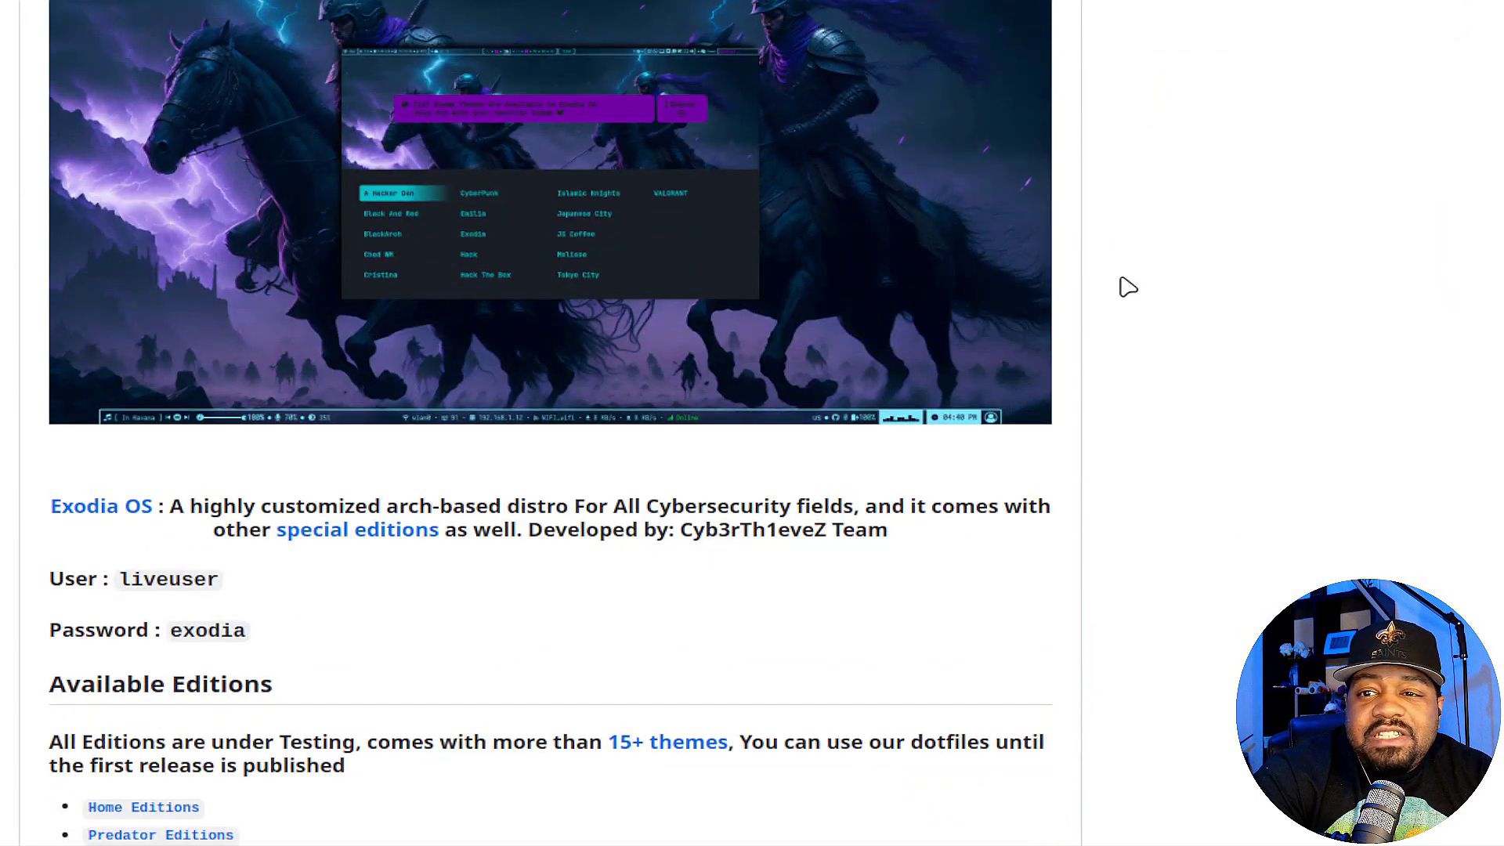
scroll(1125, 285, up, 10)
scroll(1125, 285, down, 5)
scroll(1125, 285, down, 2)
scroll(738, 348, up, 9)
scroll(738, 348, down, 20)
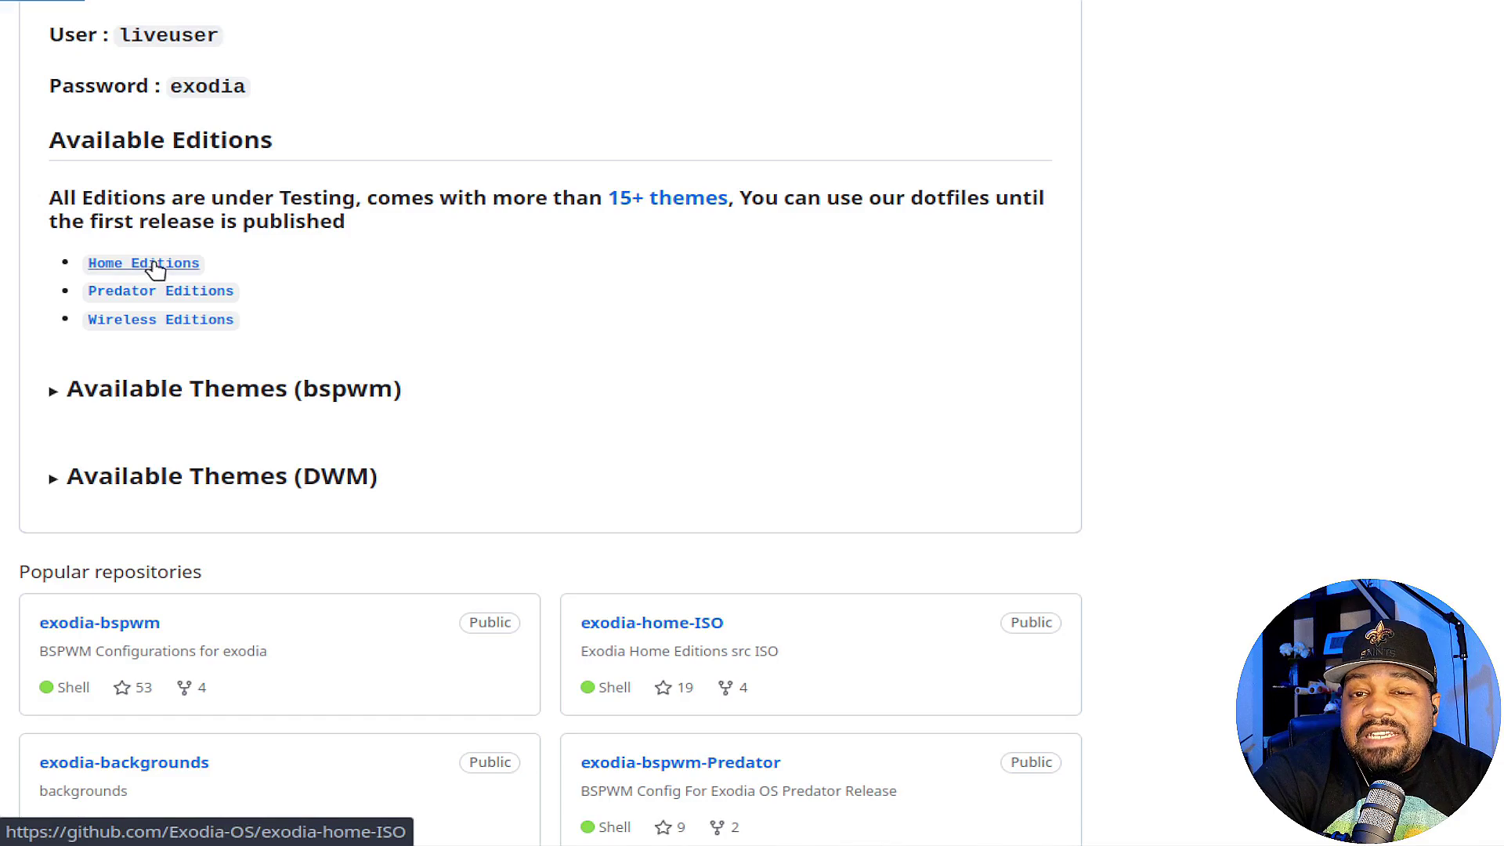
Open the Home Editions repository, read its ISO build instructions, and return to the organization's overview page
scroll(1120, 497, down, 1)
scroll(1121, 498, down, 8)
scroll(446, 356, down, 12)
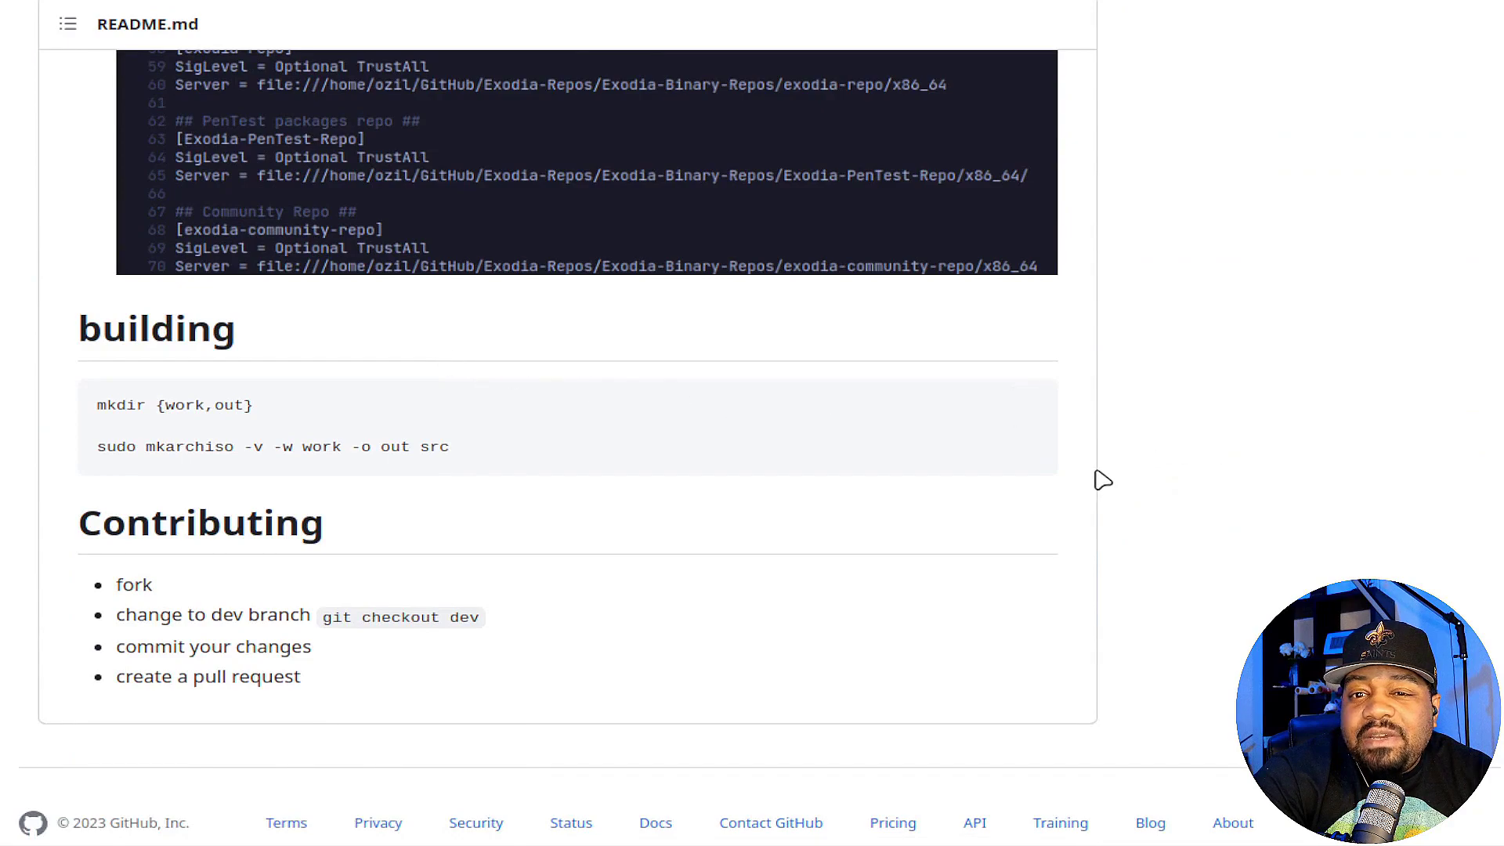
scroll(1095, 487, up, 9)
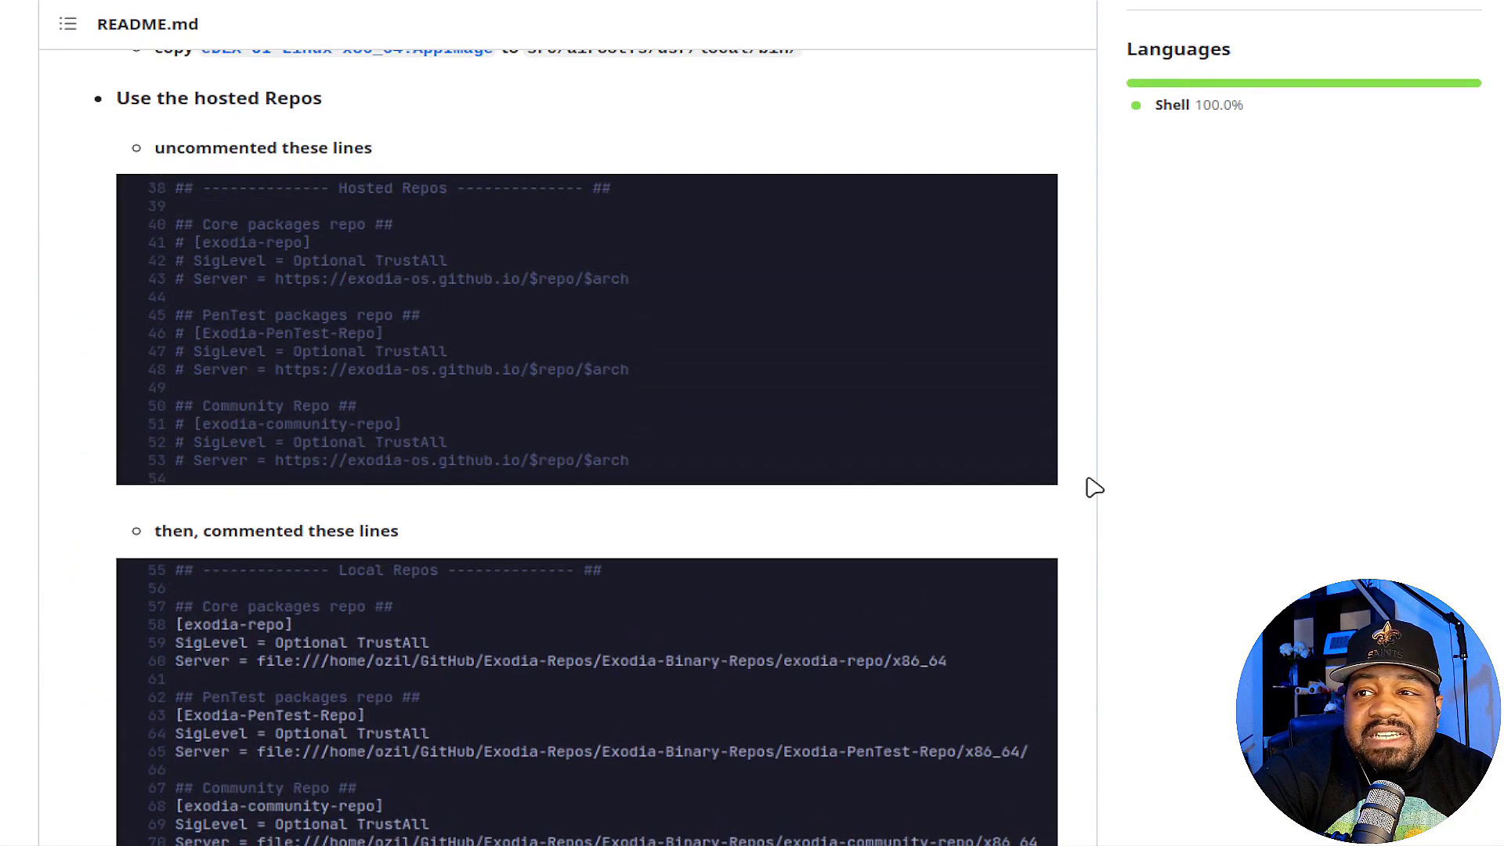
scroll(1095, 487, up, 8)
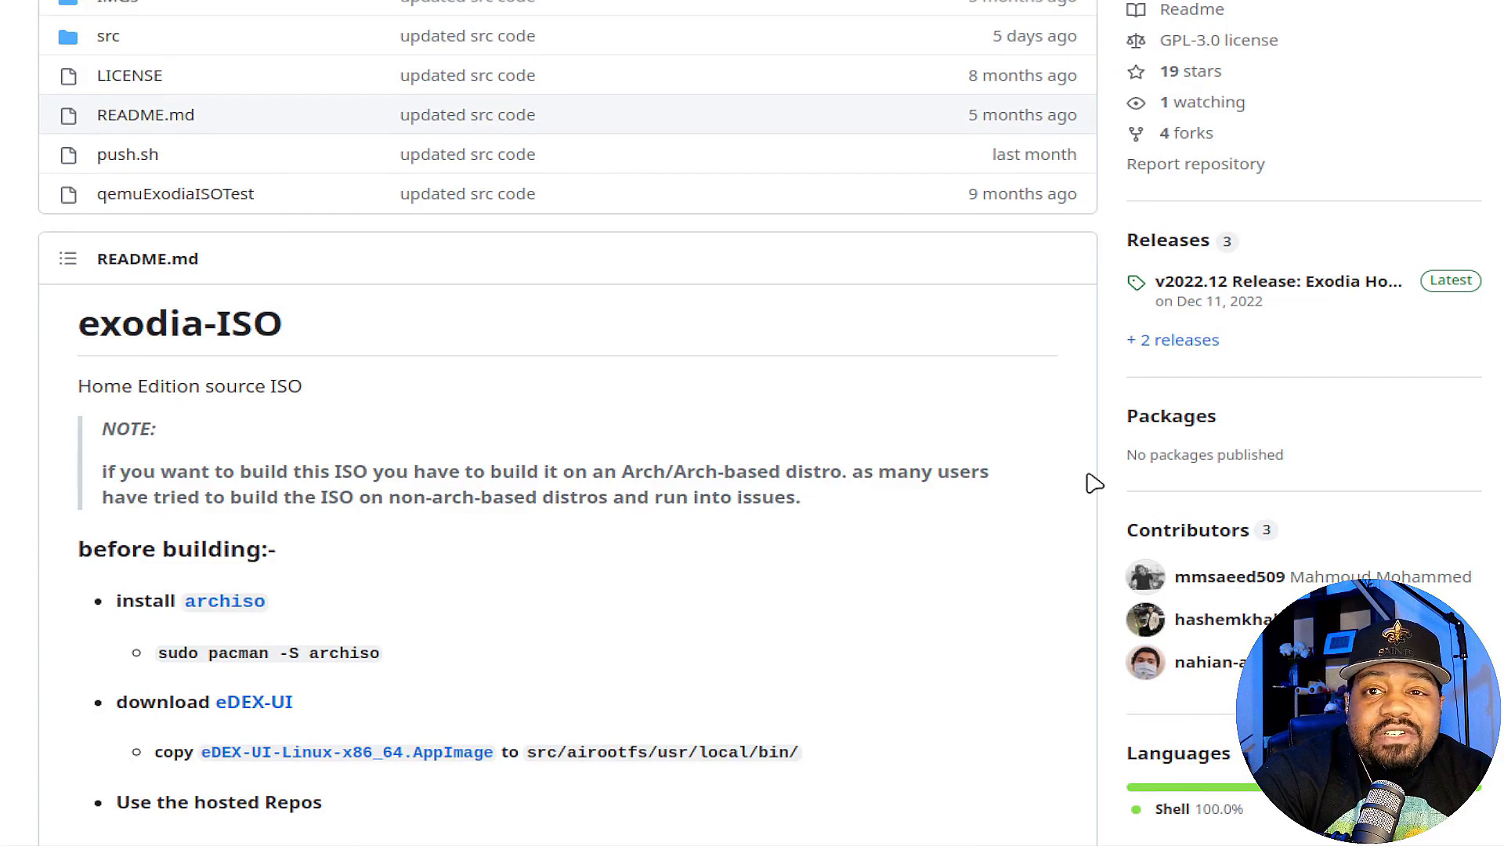
click(134, 101)
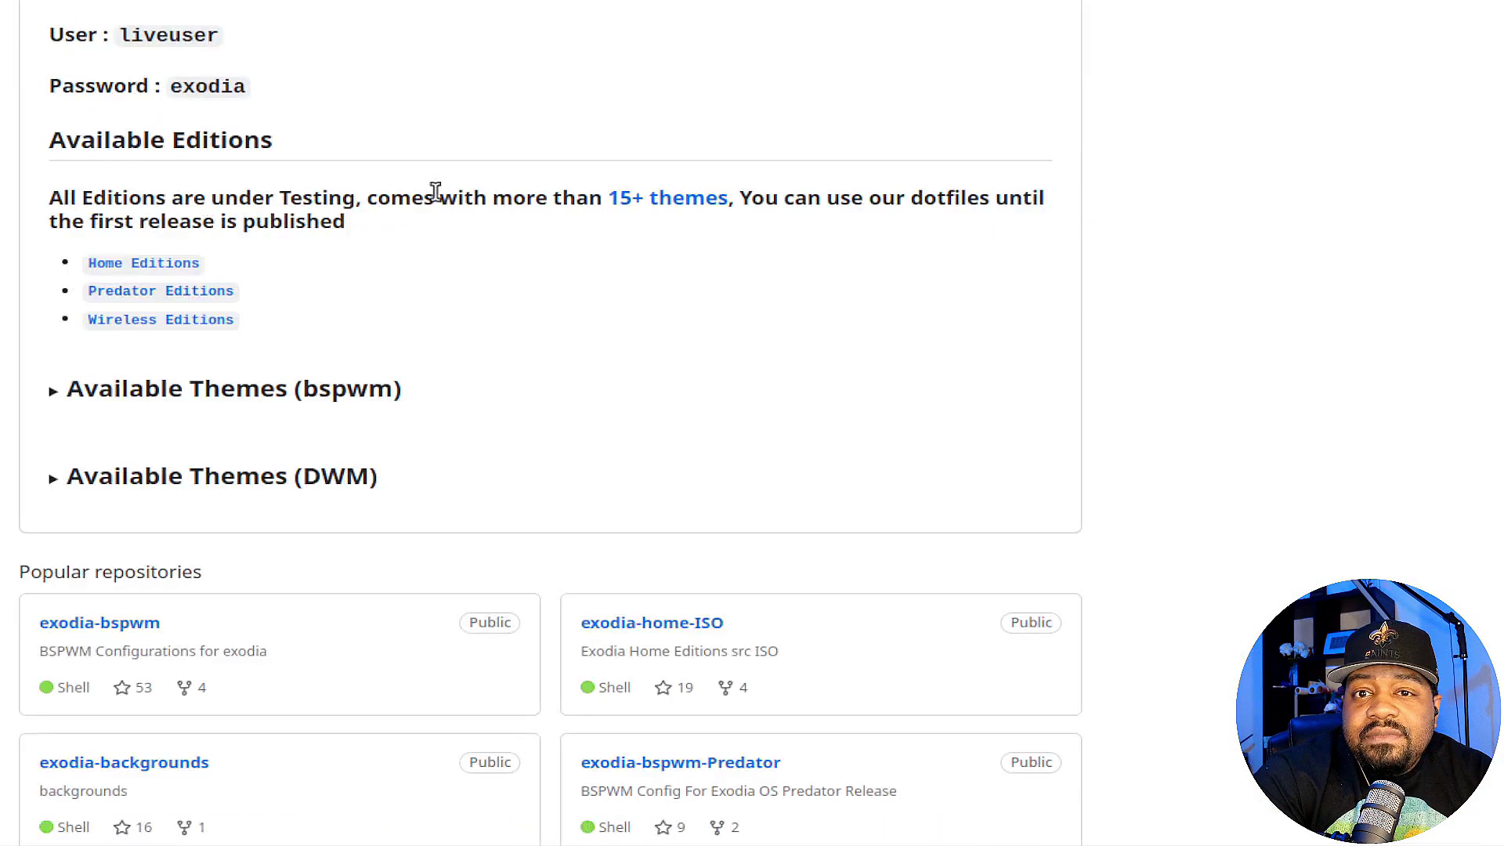
scroll(1139, 444, up, 15)
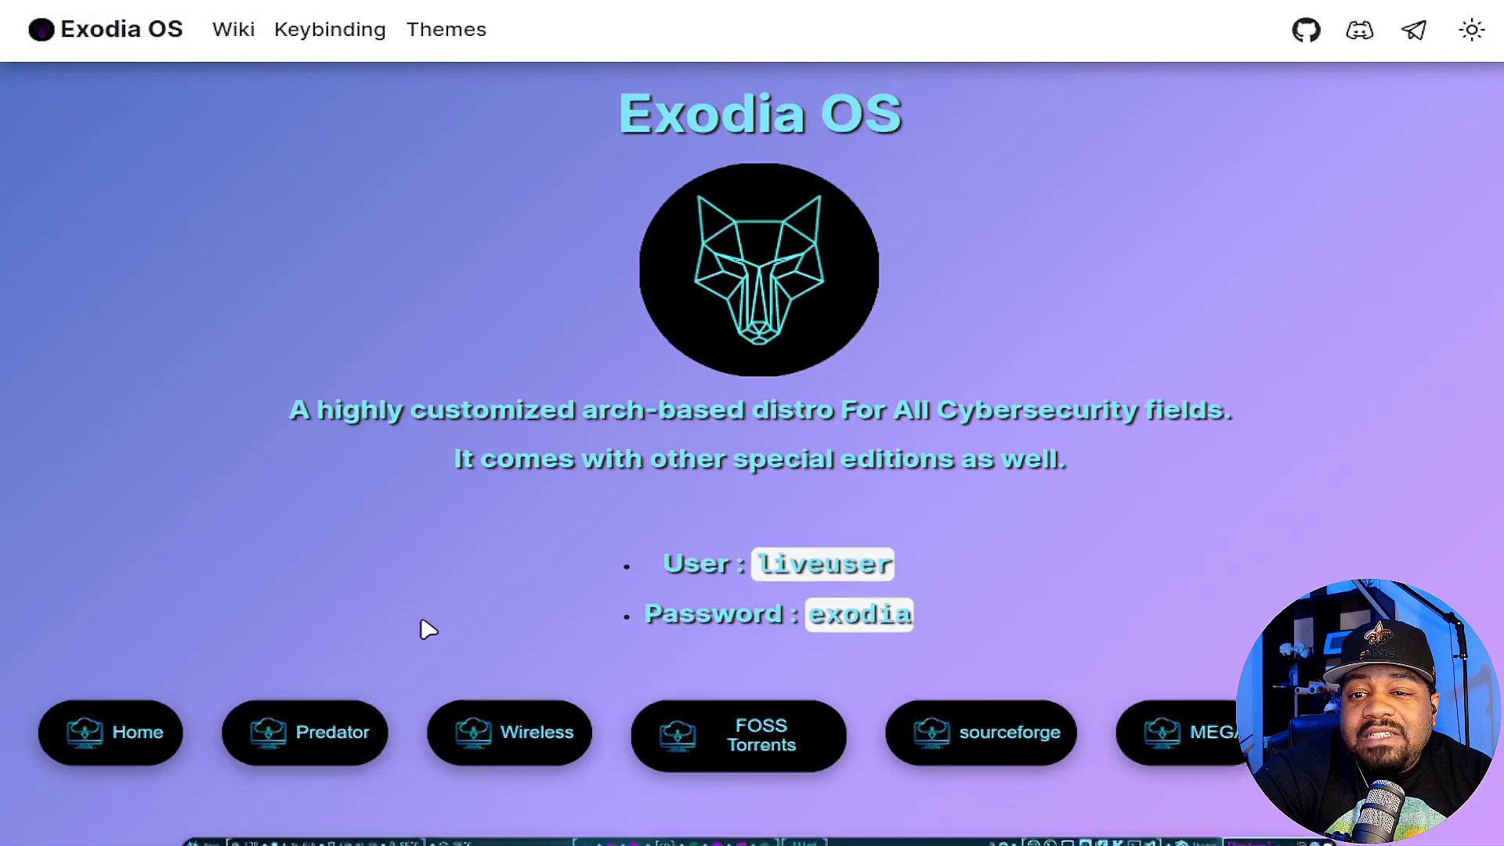
Try to download the Wireless edition image exodia-wireless-2022.12.11-x86_64.iso through the website's Google Drive link
scroll(541, 456, down, 5)
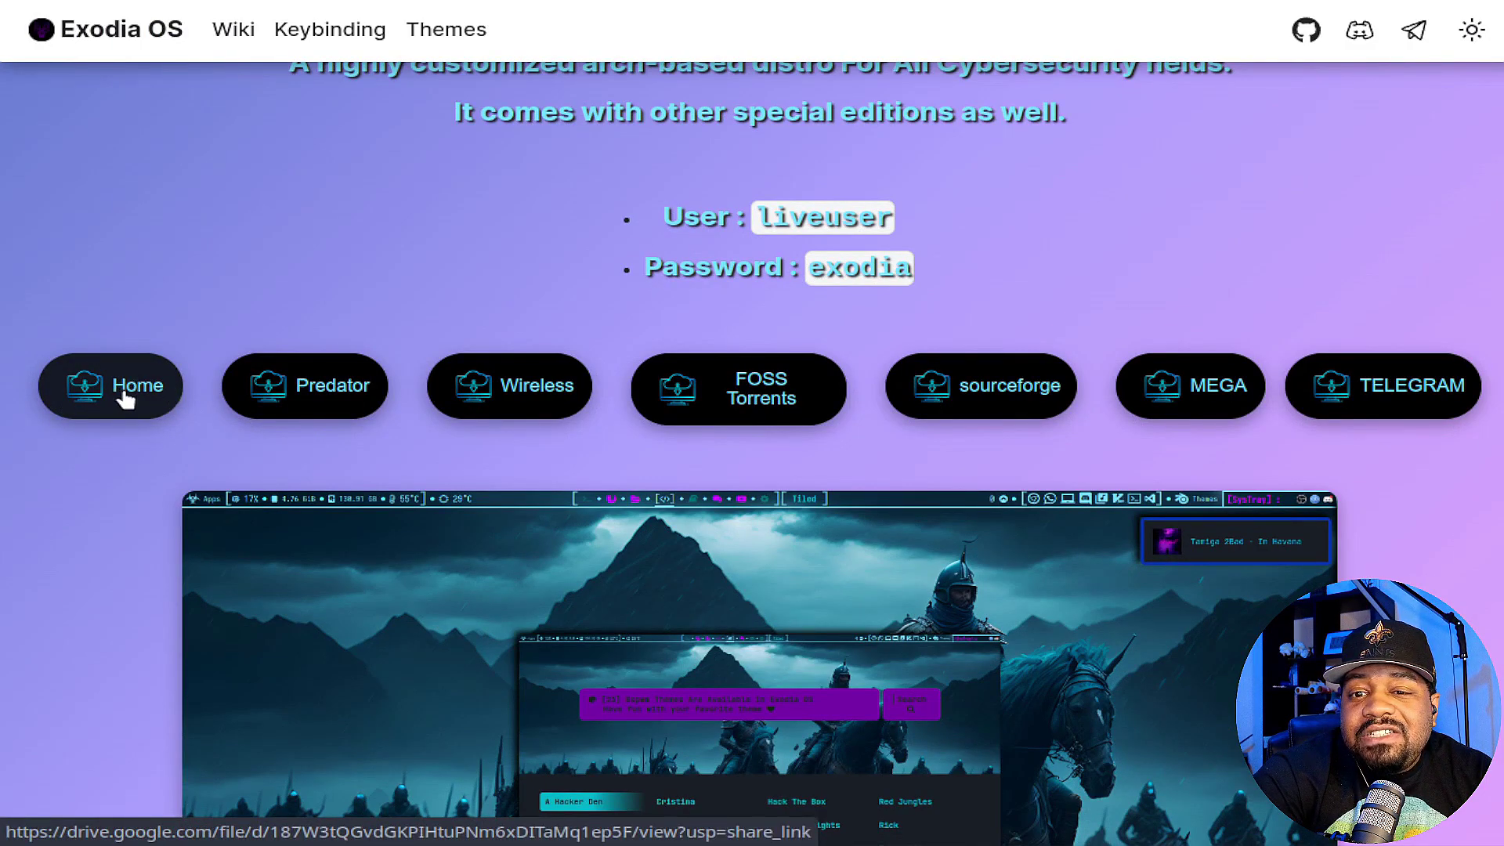
click(527, 387)
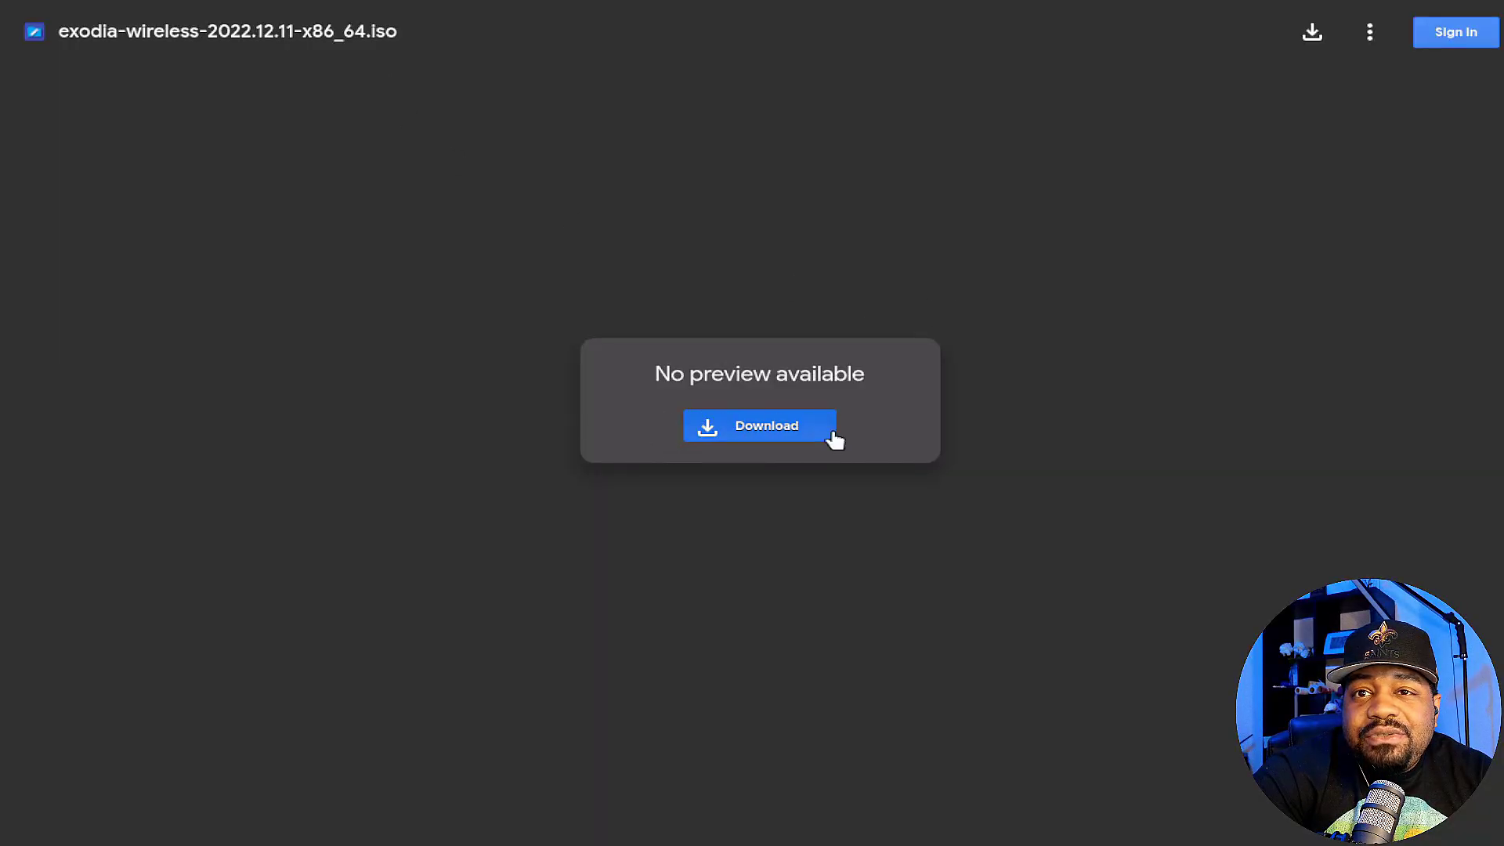
click(760, 433)
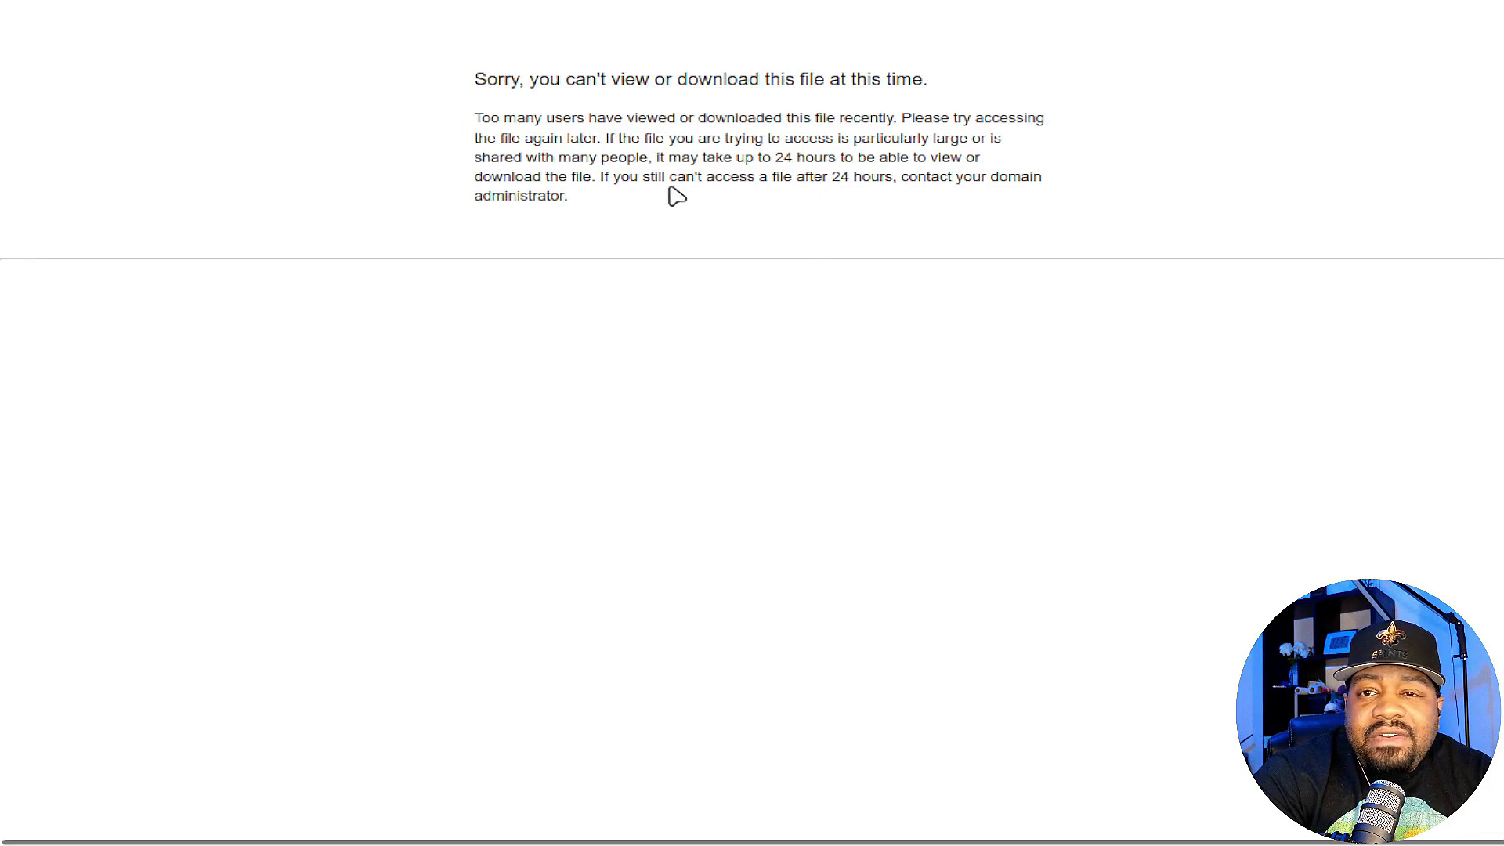
drag(470, 83, 789, 206)
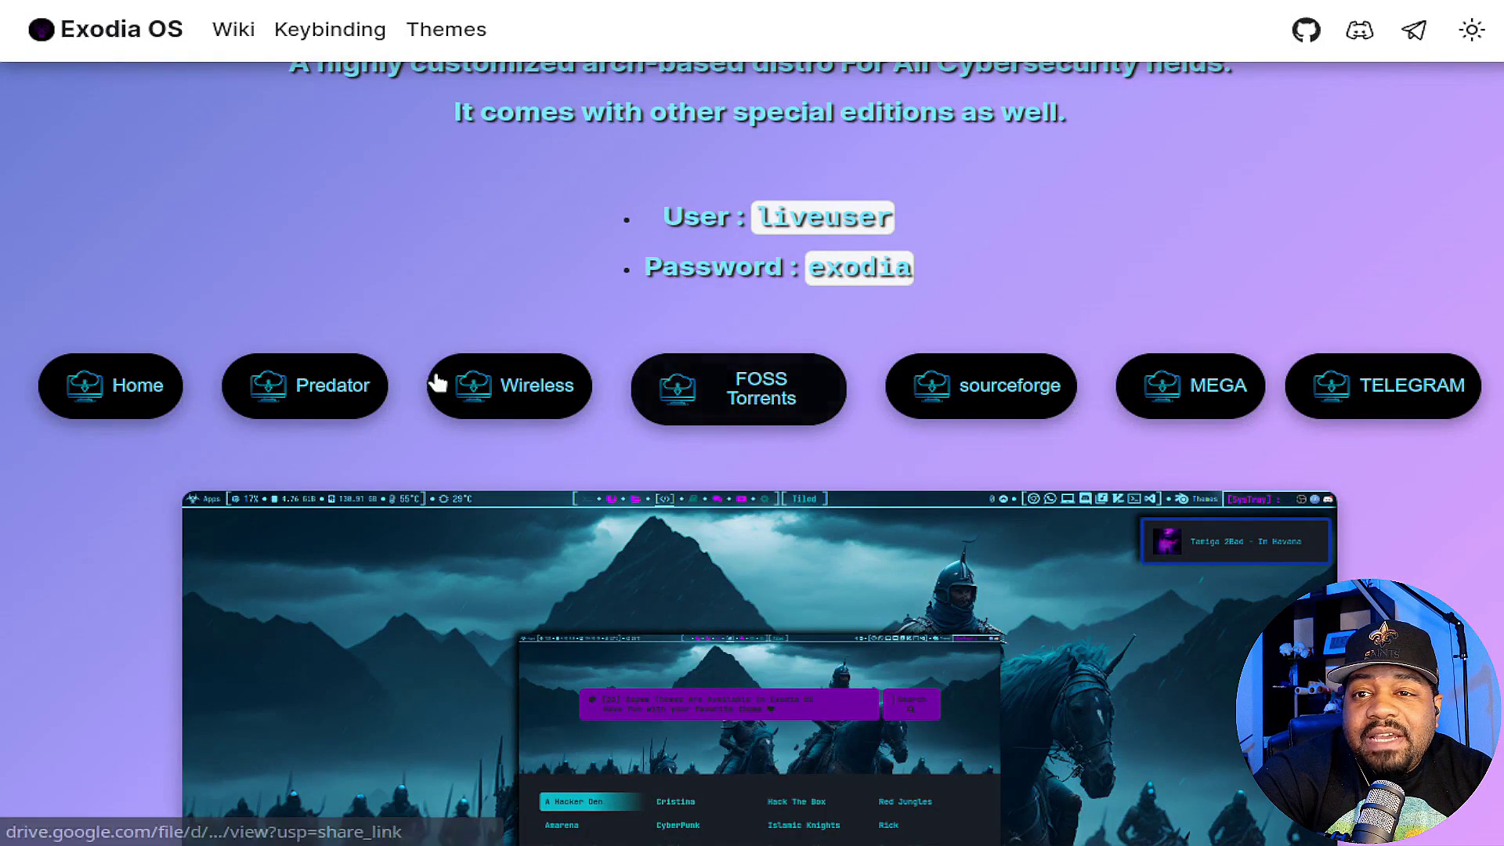
Check the FOSS Torrents, SourceForge and MEGA download mirrors, including the Wirelees and Predator folders on SourceForge
click(746, 392)
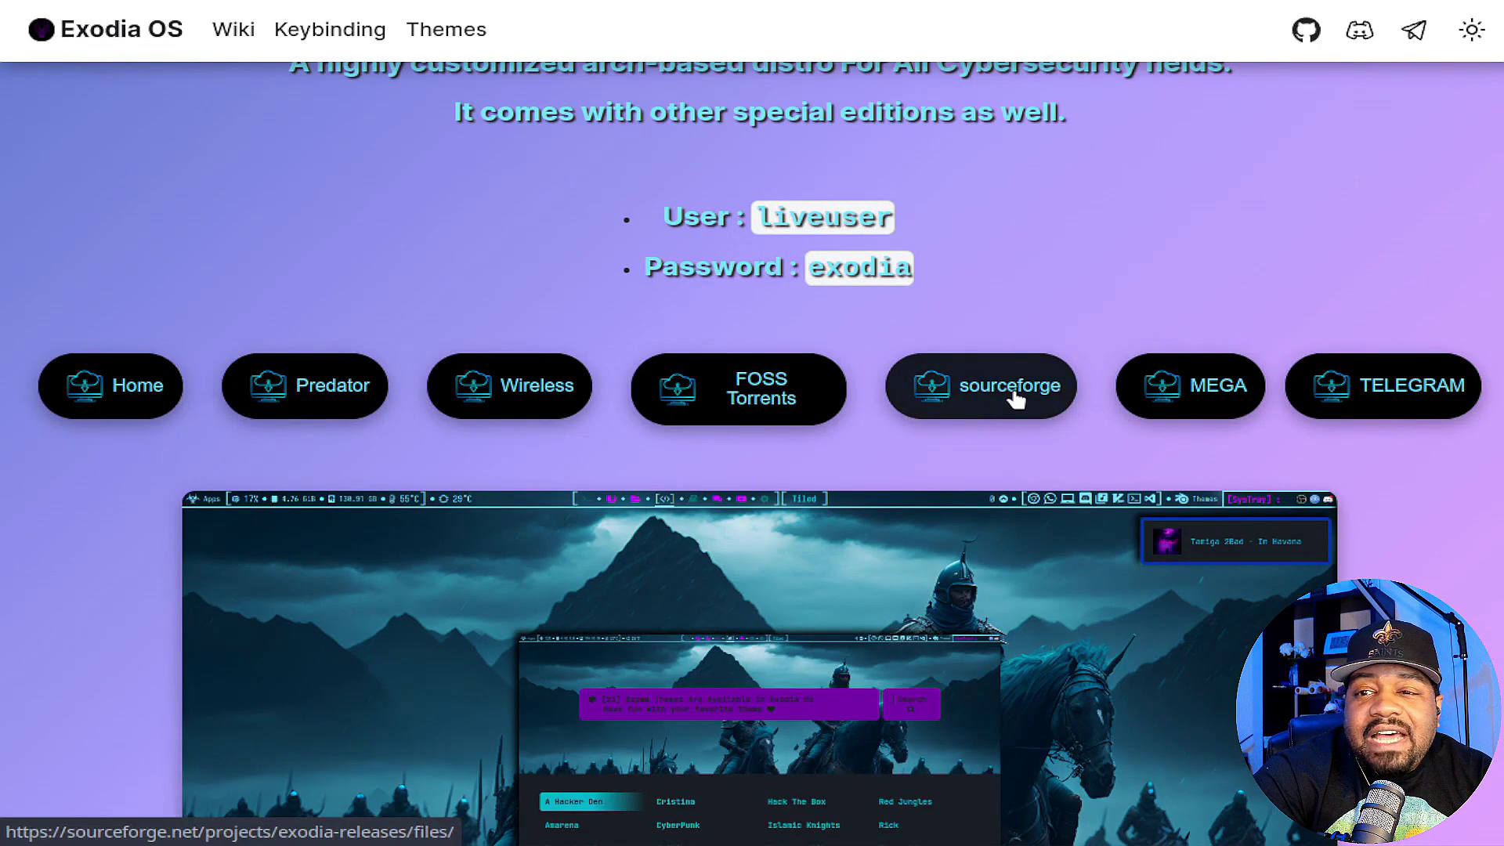
click(1008, 392)
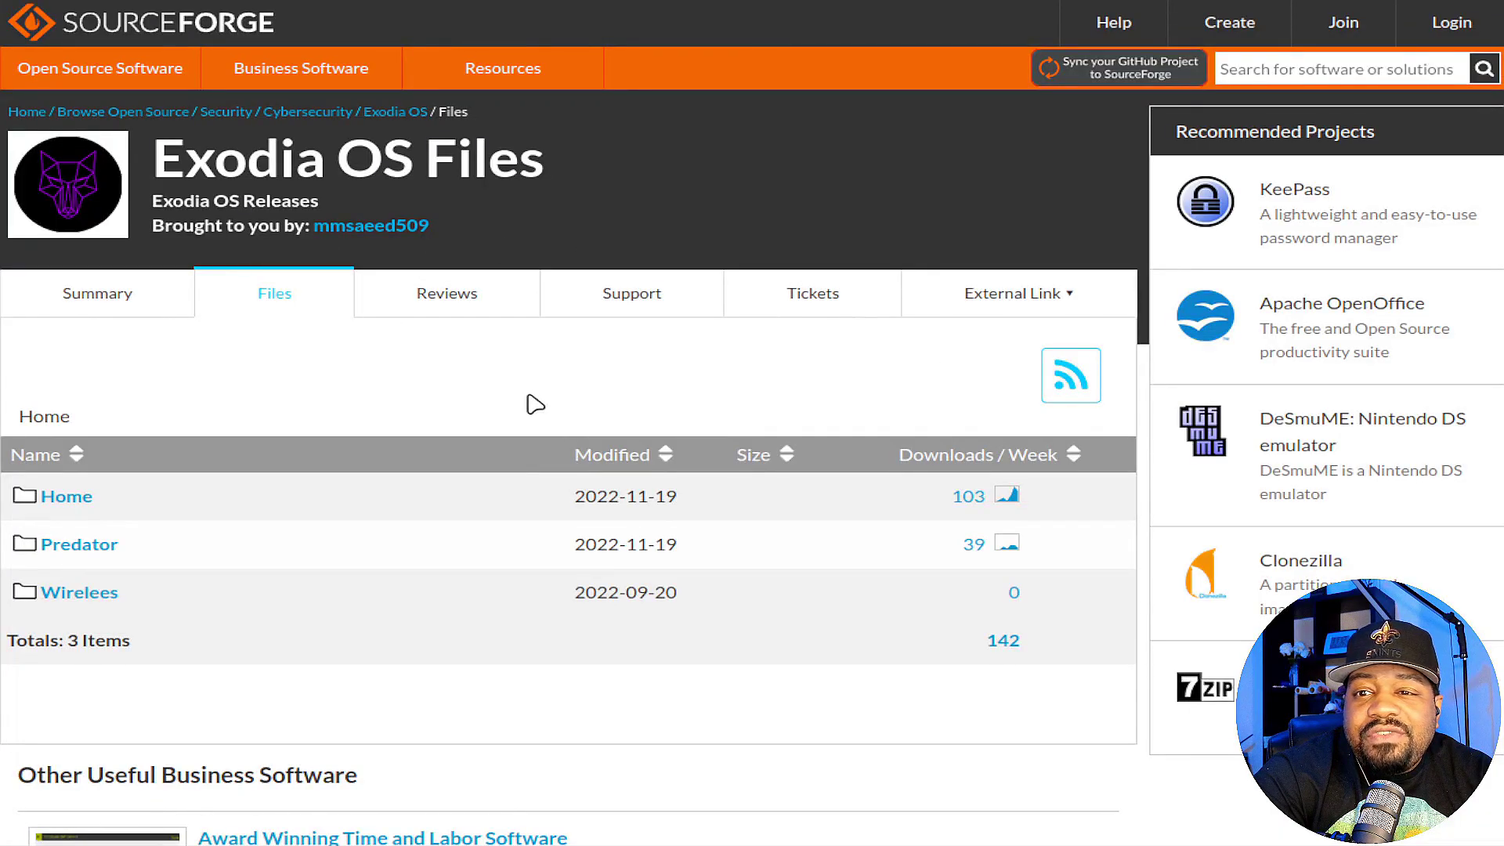
scroll(490, 404, down, 2)
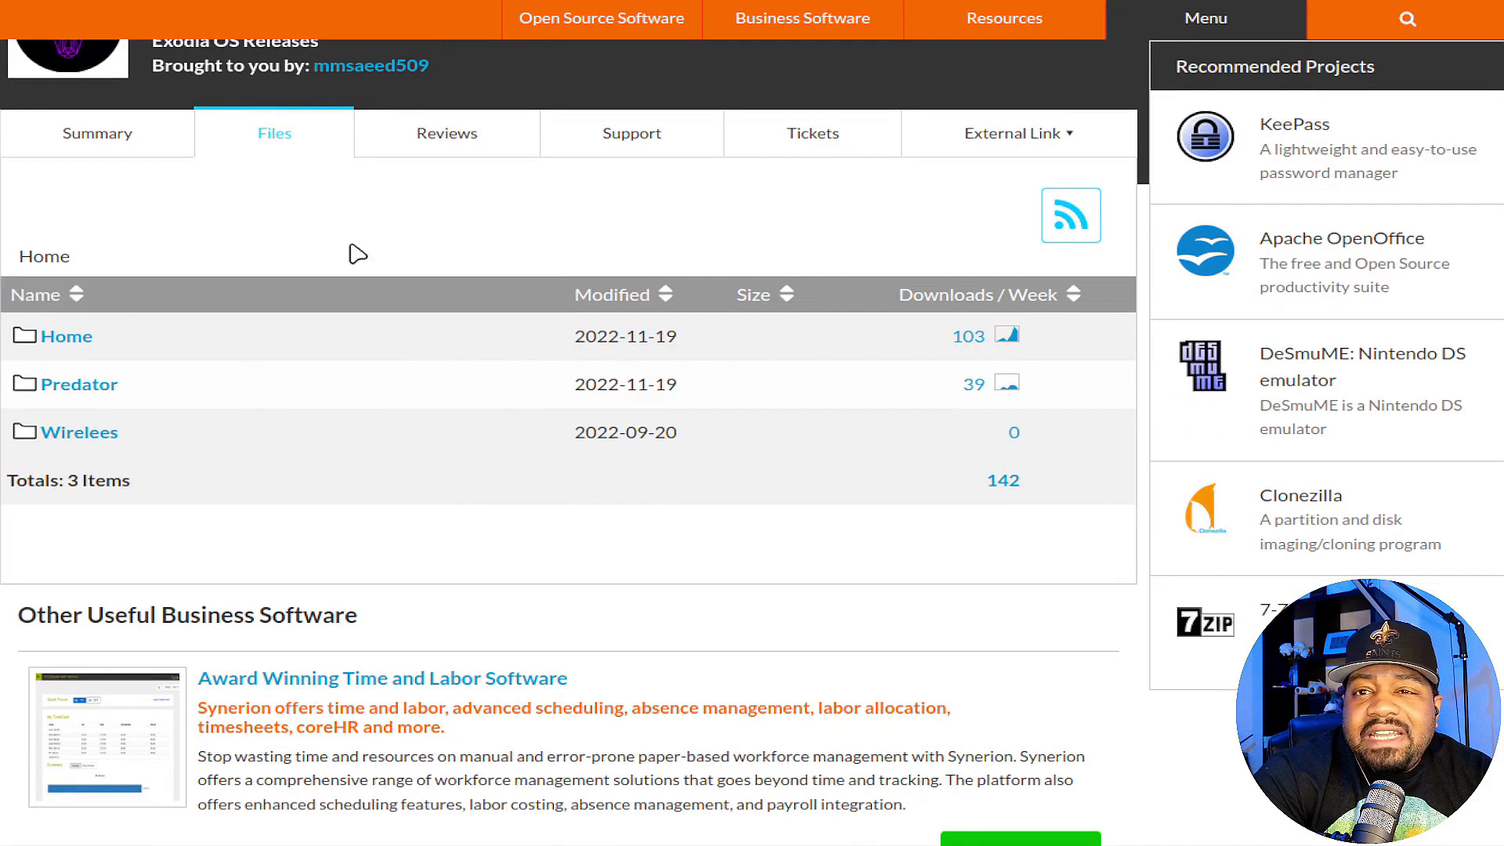
click(88, 439)
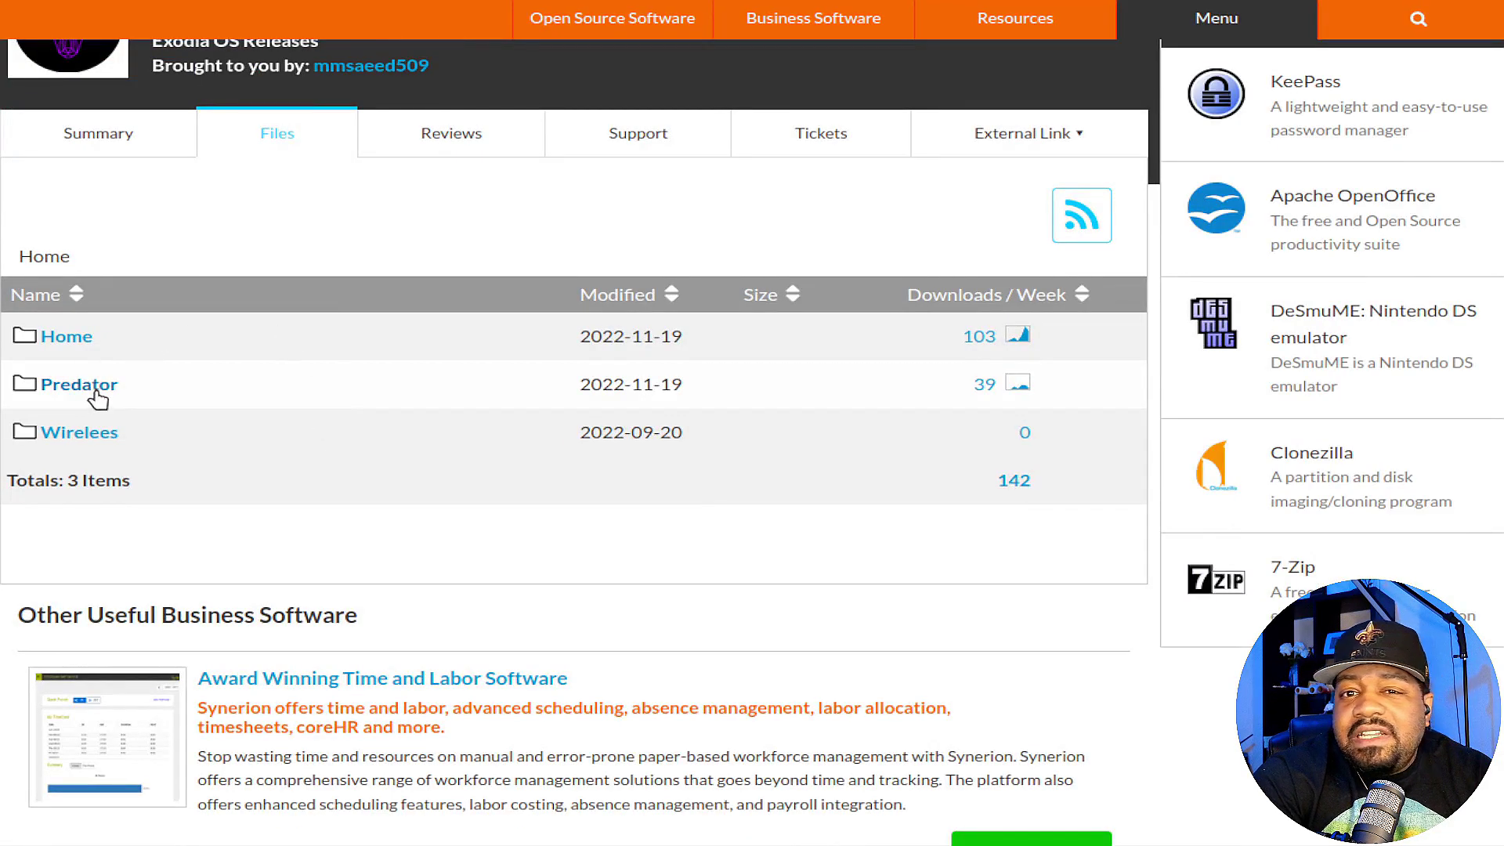
click(93, 385)
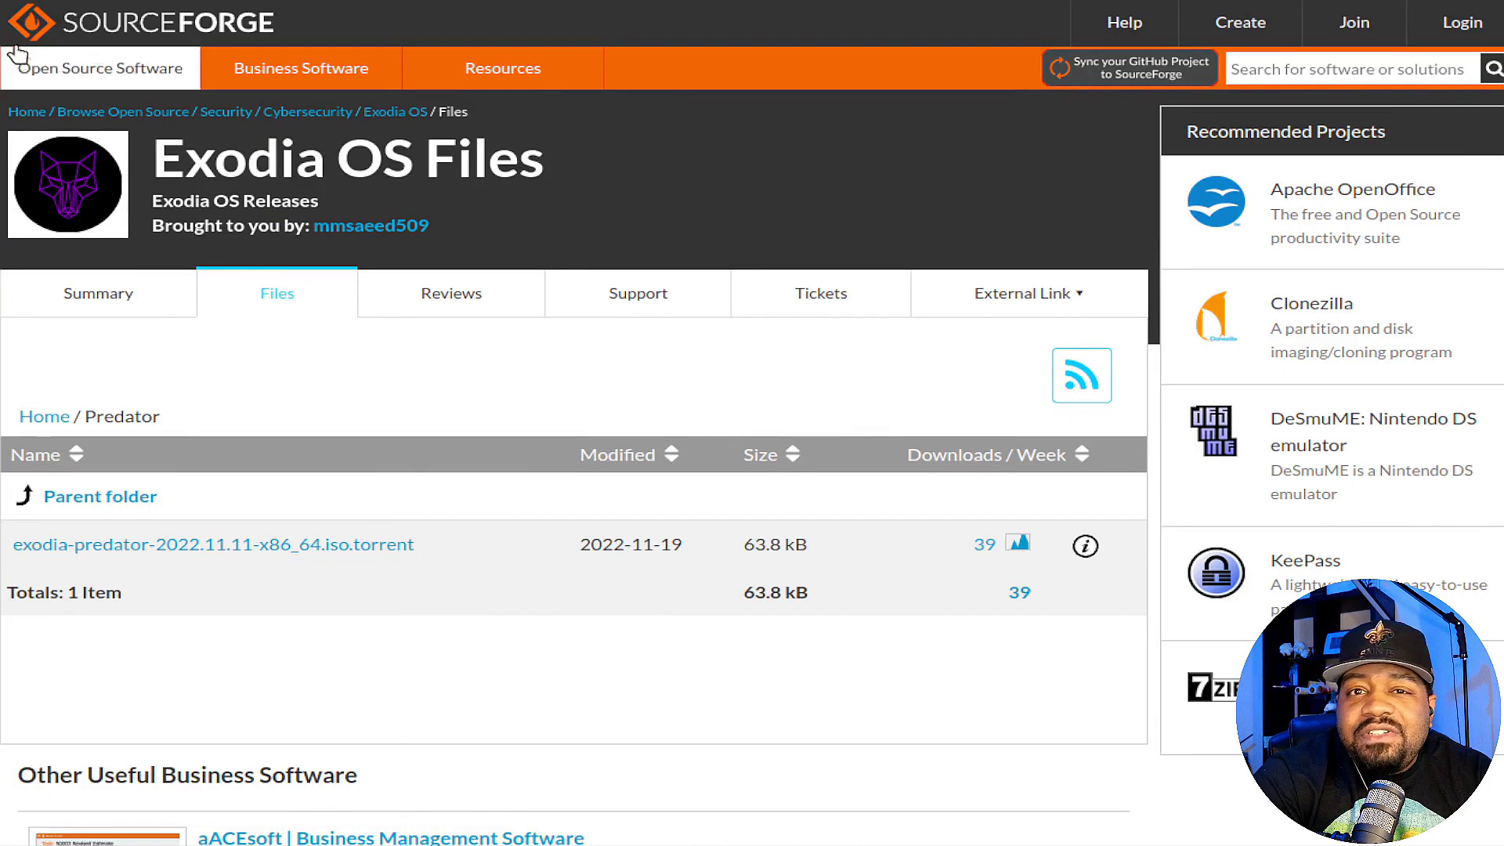
key(alt+Left)
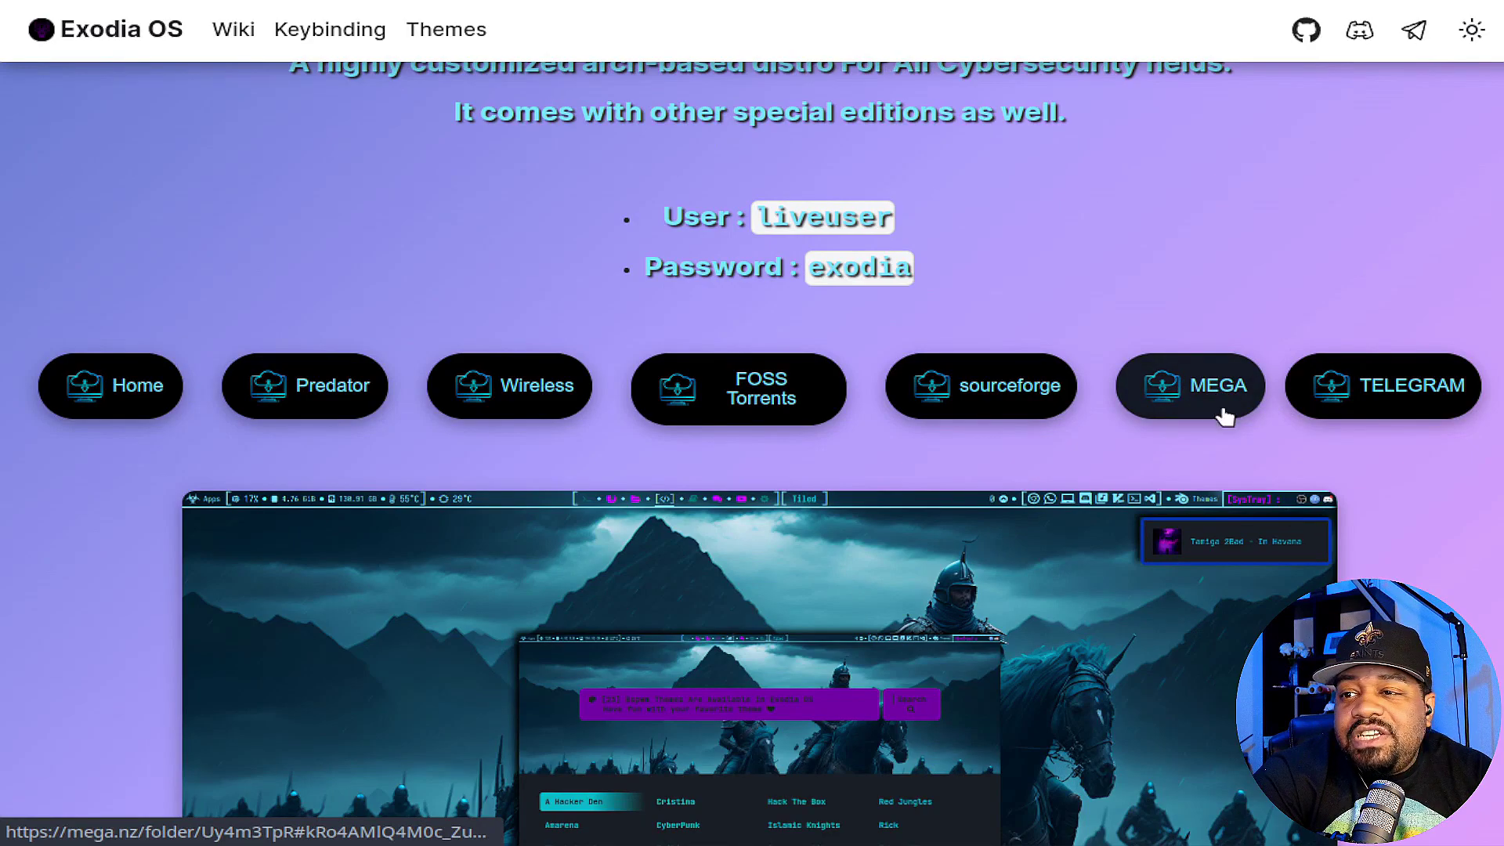
click(1187, 383)
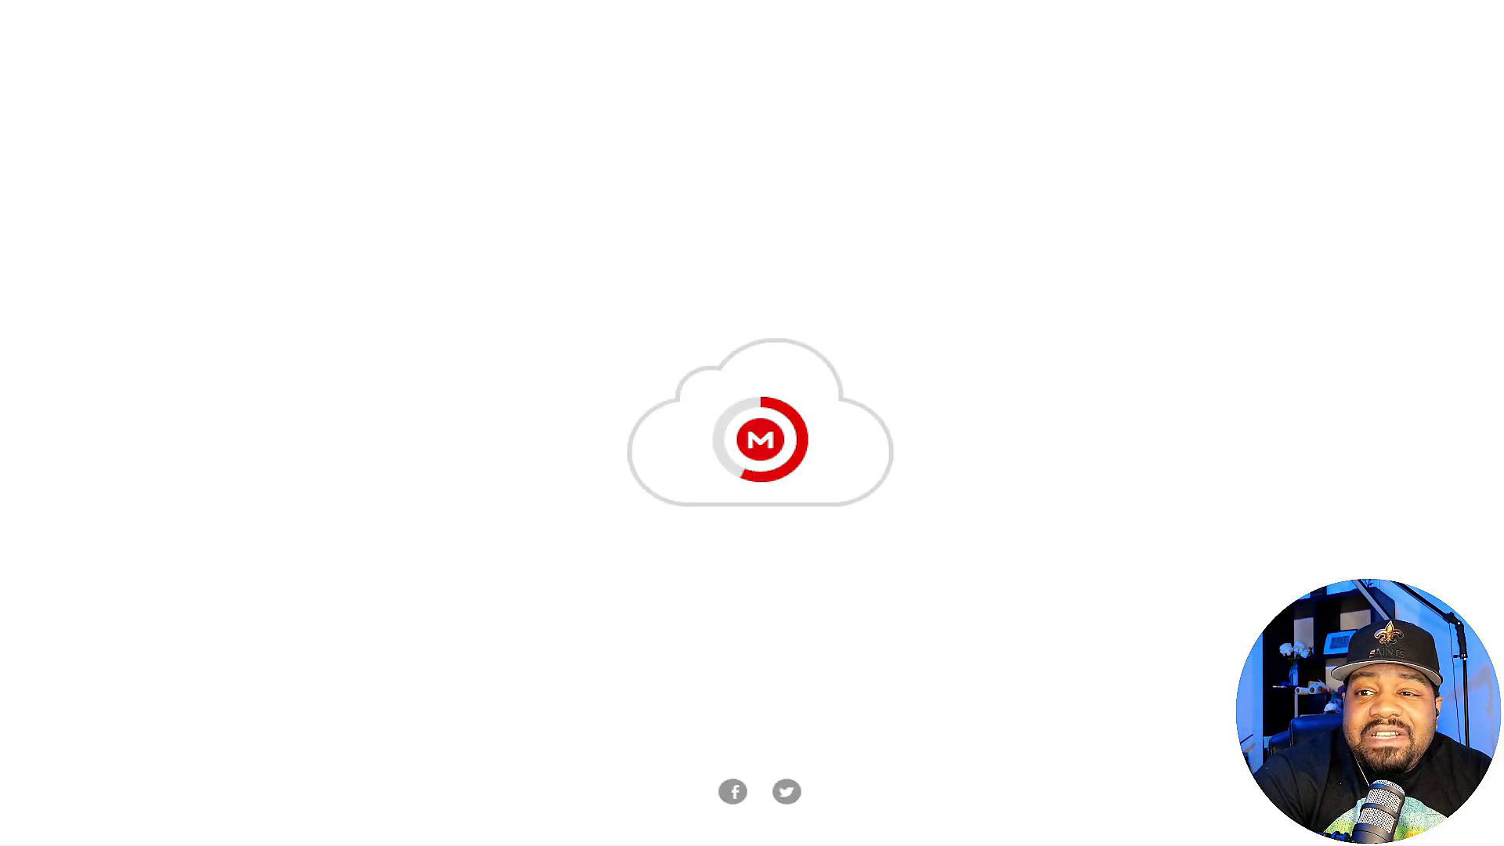
key(alt+Left)
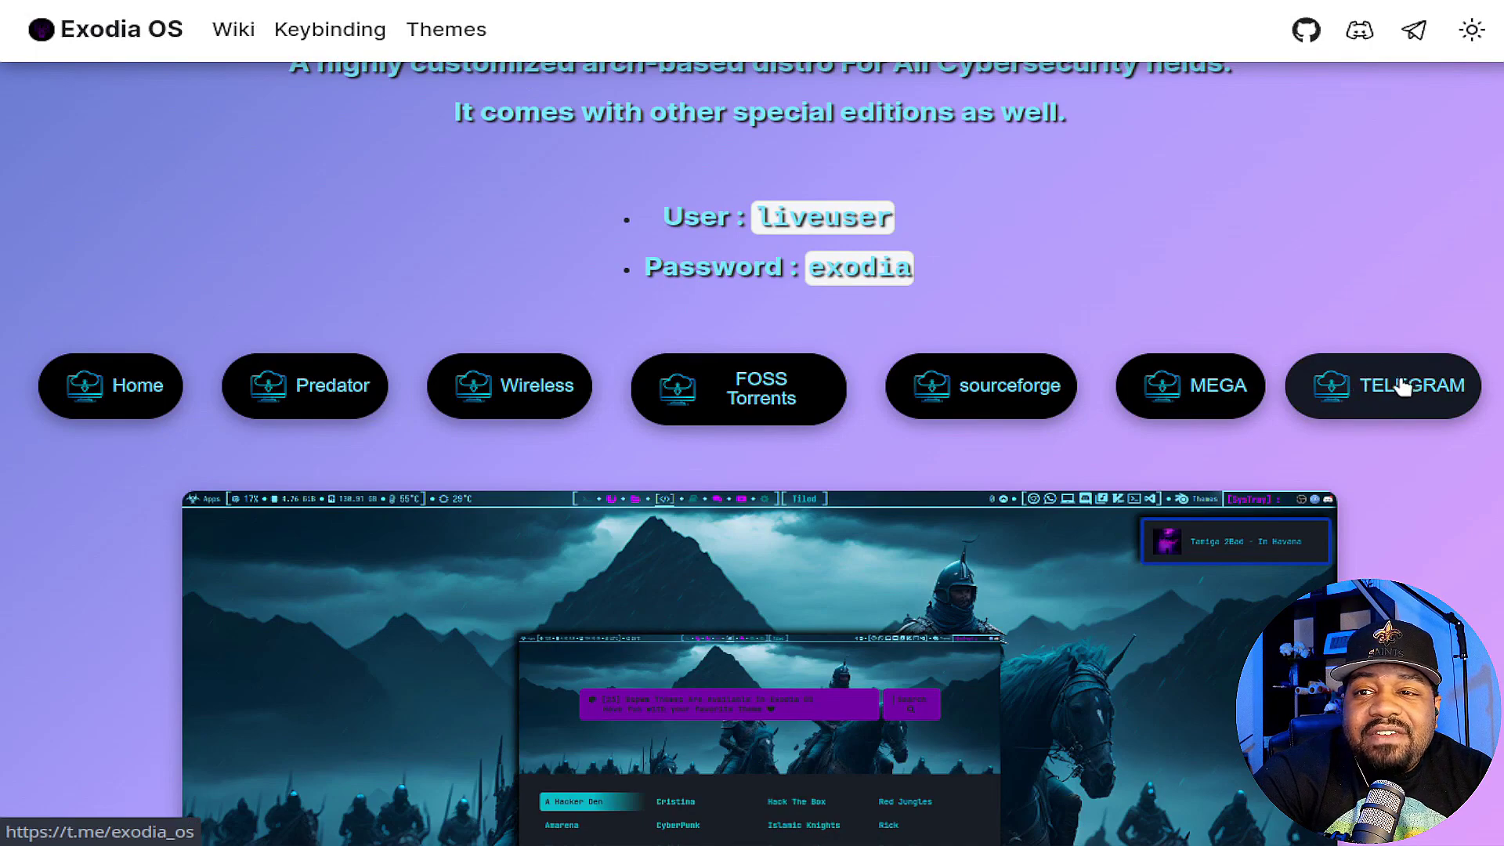
Look over the home page's download options once more and open the wiki's Quickstart Install page
scroll(1398, 386, down, 10)
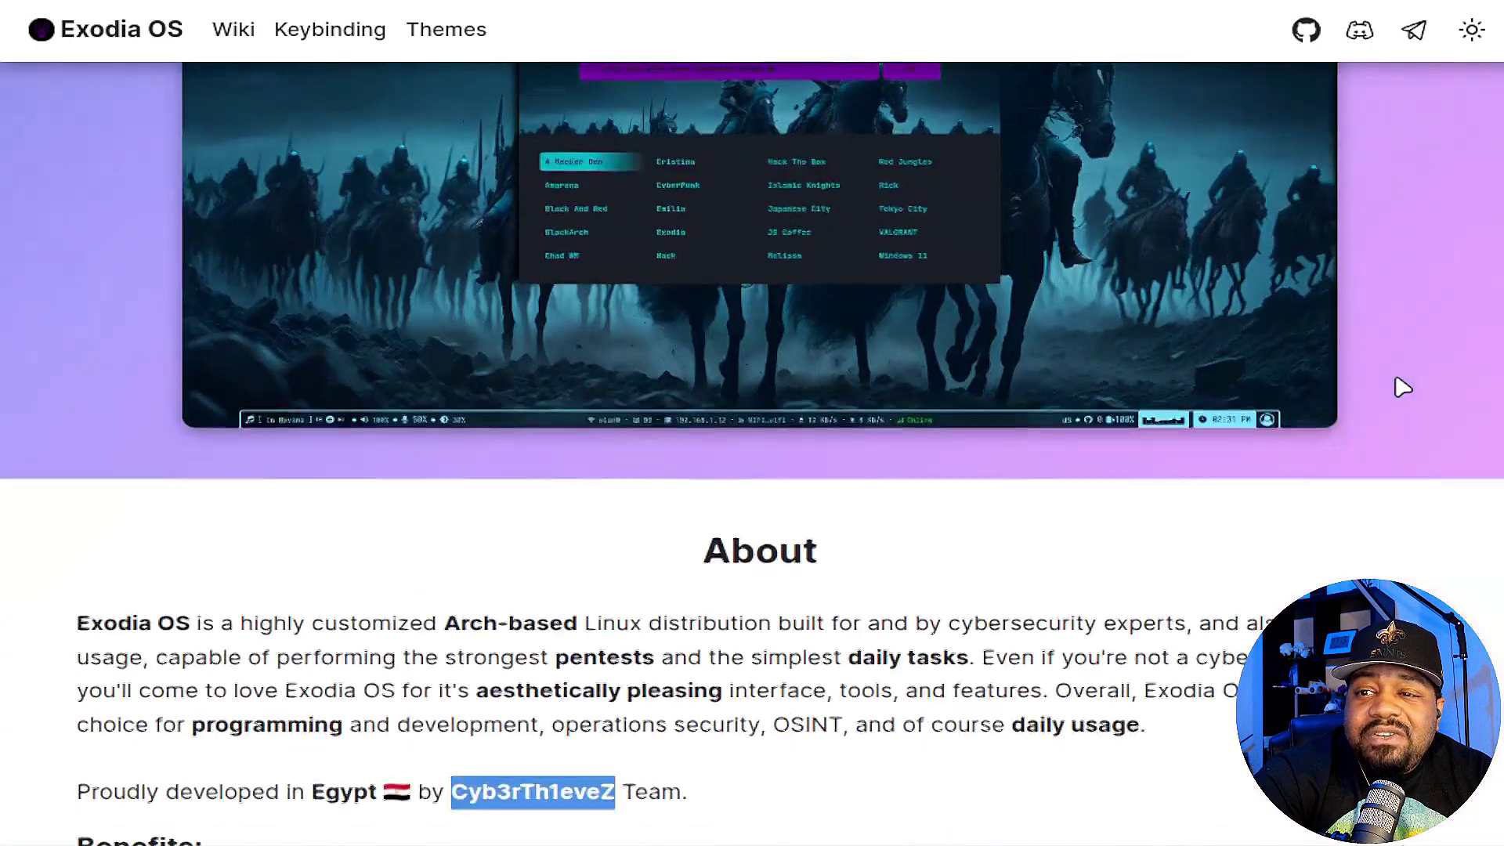
scroll(1397, 378, up, 14)
scroll(1393, 389, down, 4)
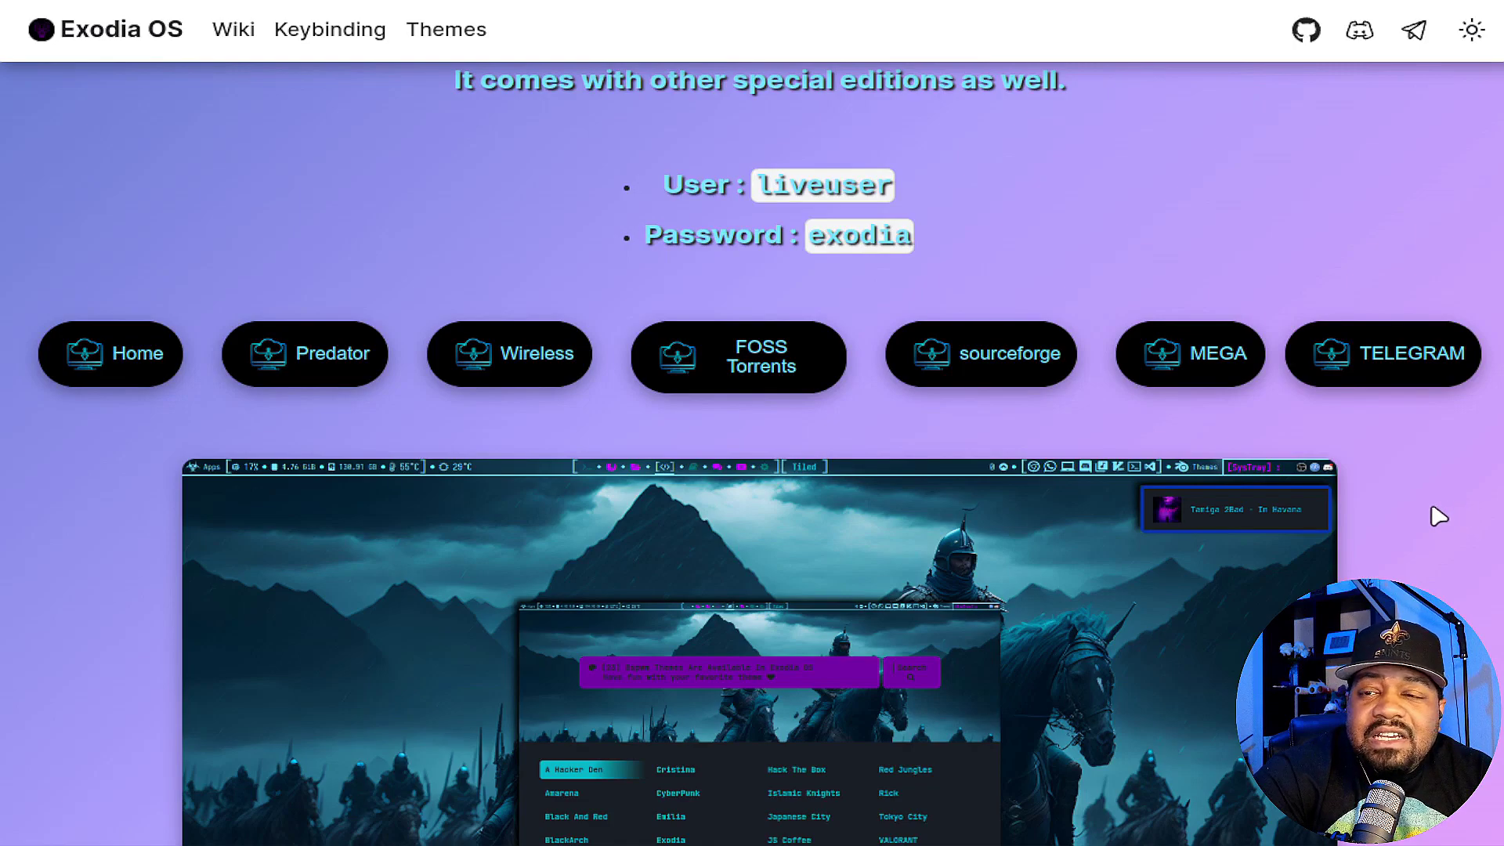
scroll(1438, 517, up, 5)
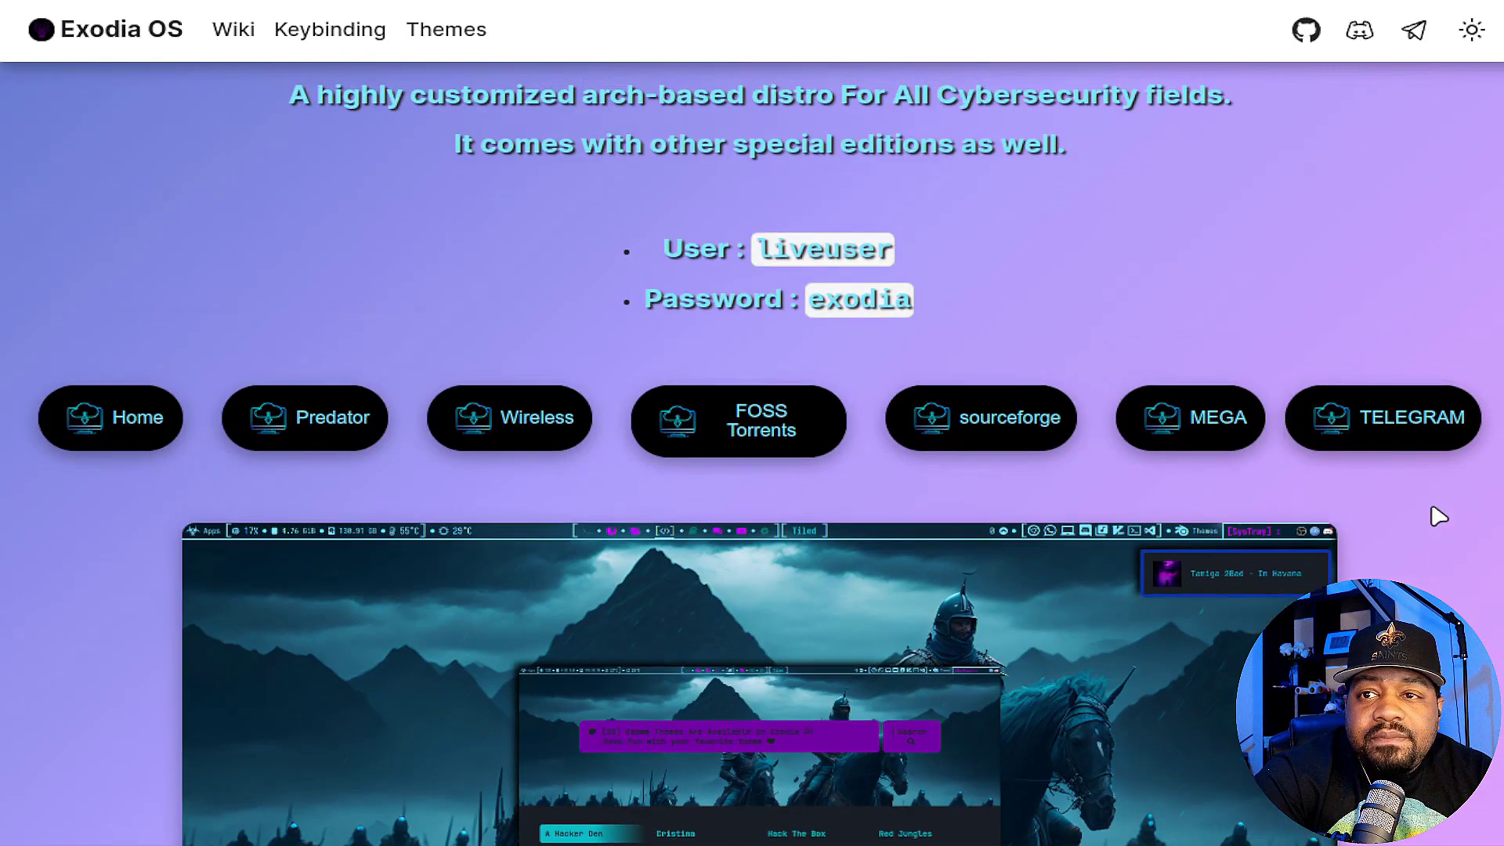
click(222, 35)
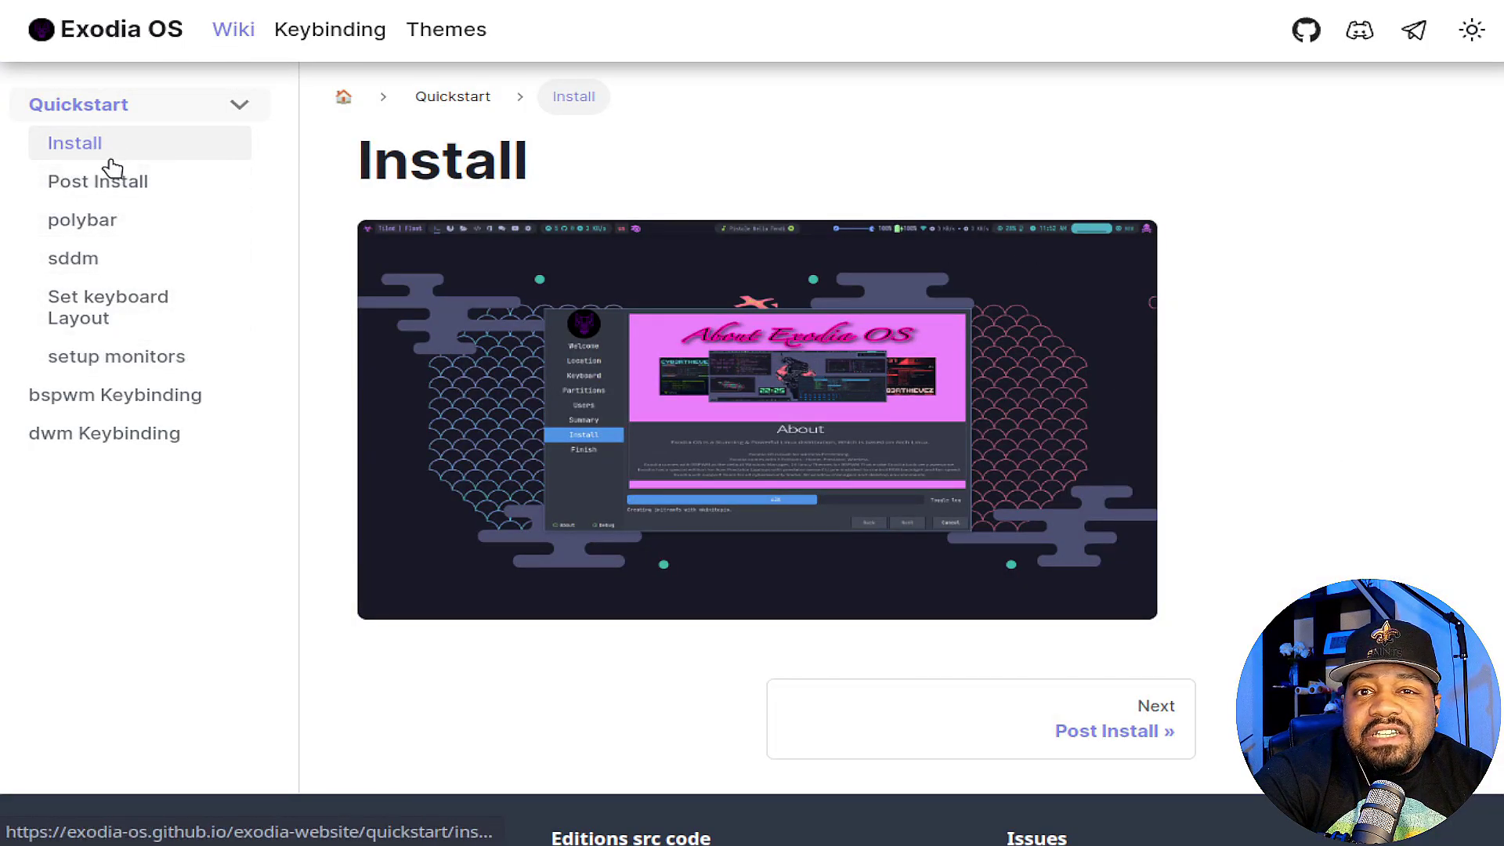
Look over the wiki's Install page and read through the bspwm Keybinding table
scroll(397, 275, down, 3)
scroll(189, 259, up, 3)
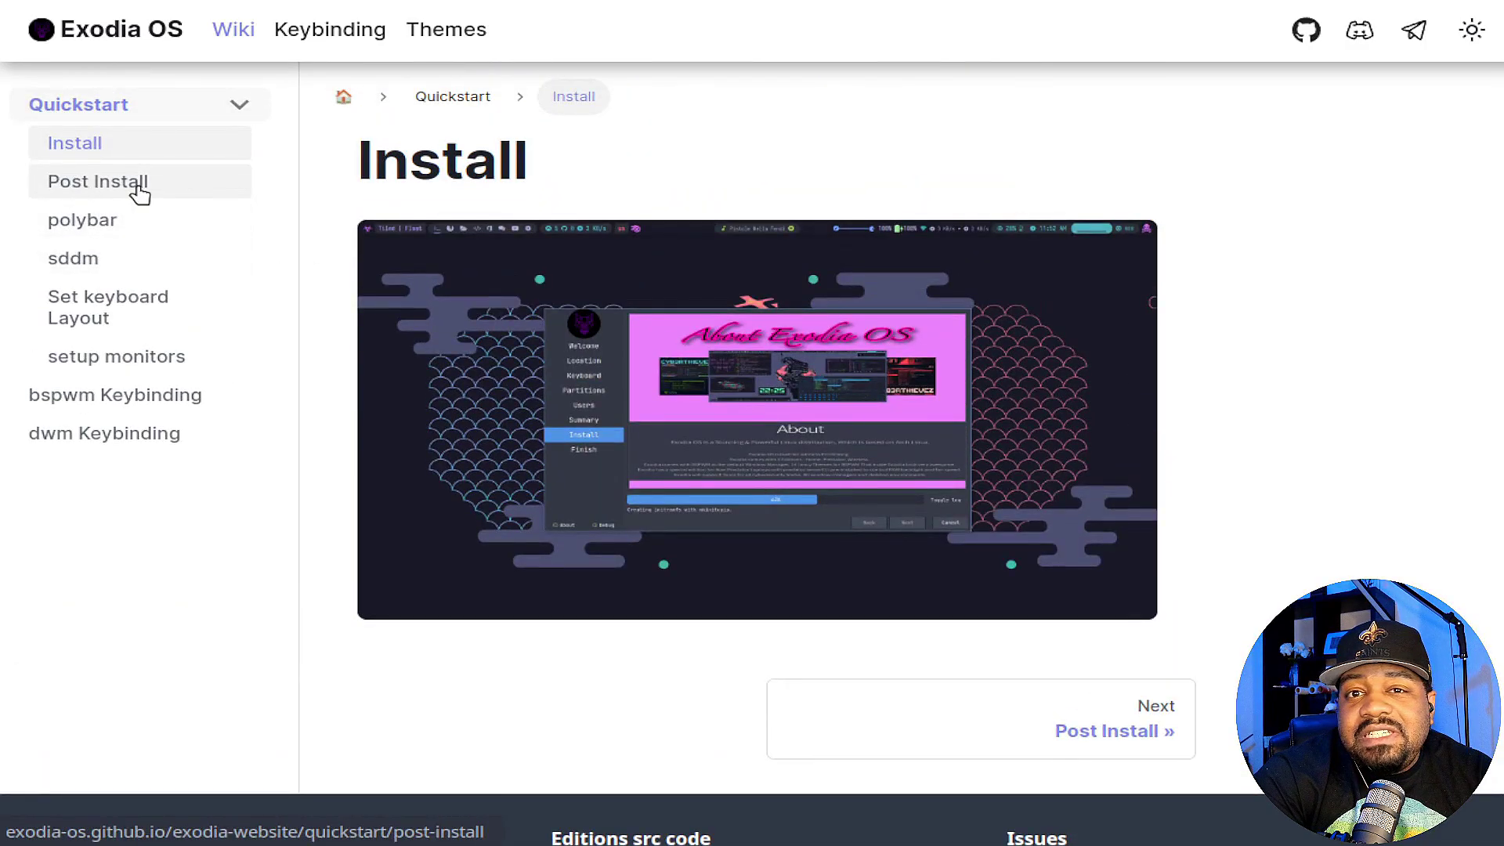
click(124, 403)
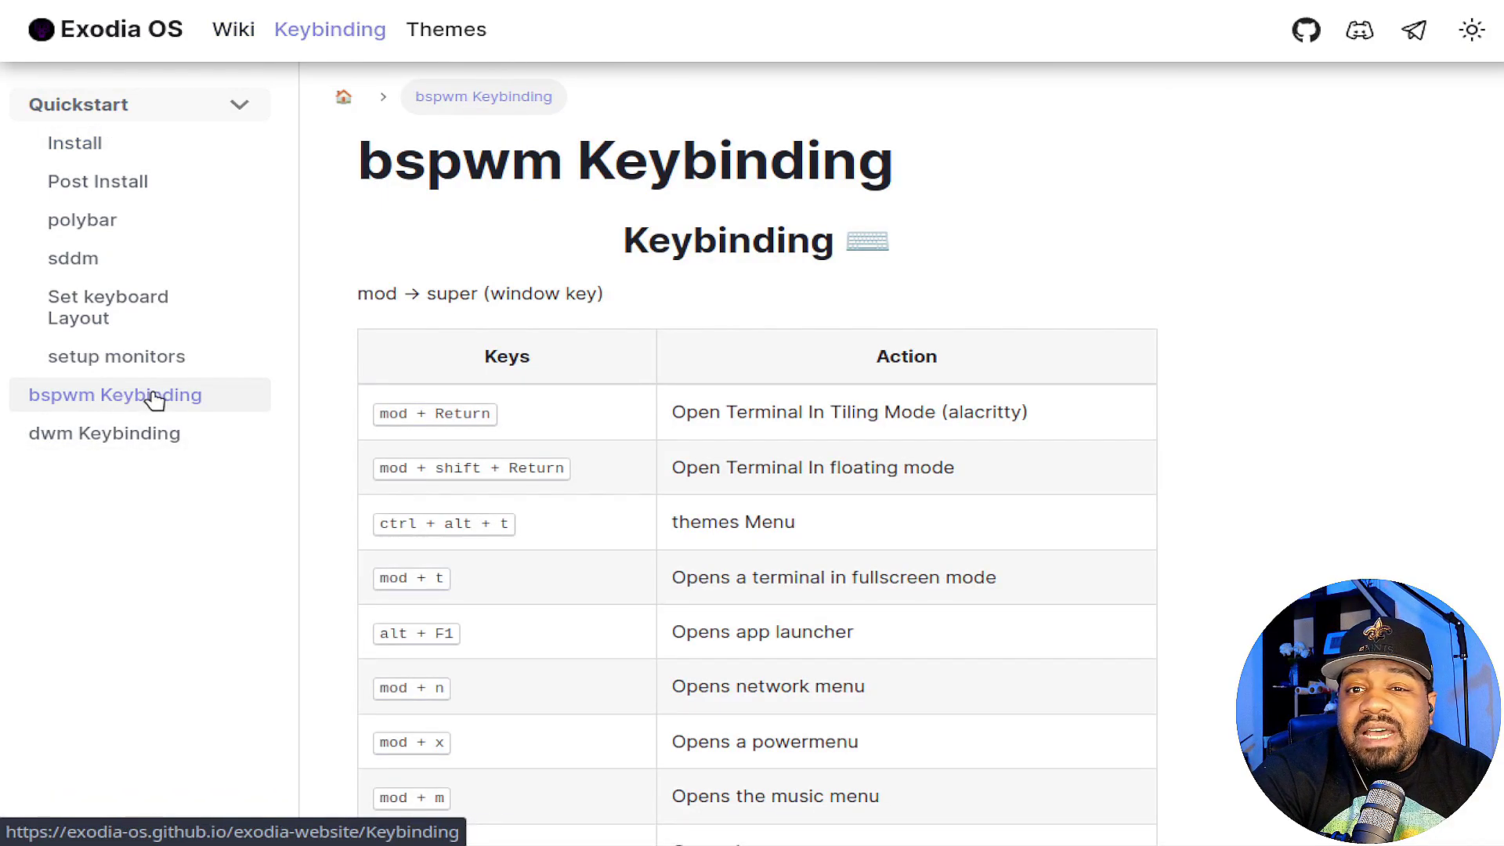
scroll(862, 491, down, 8)
scroll(983, 515, down, 9)
scroll(983, 515, up, 17)
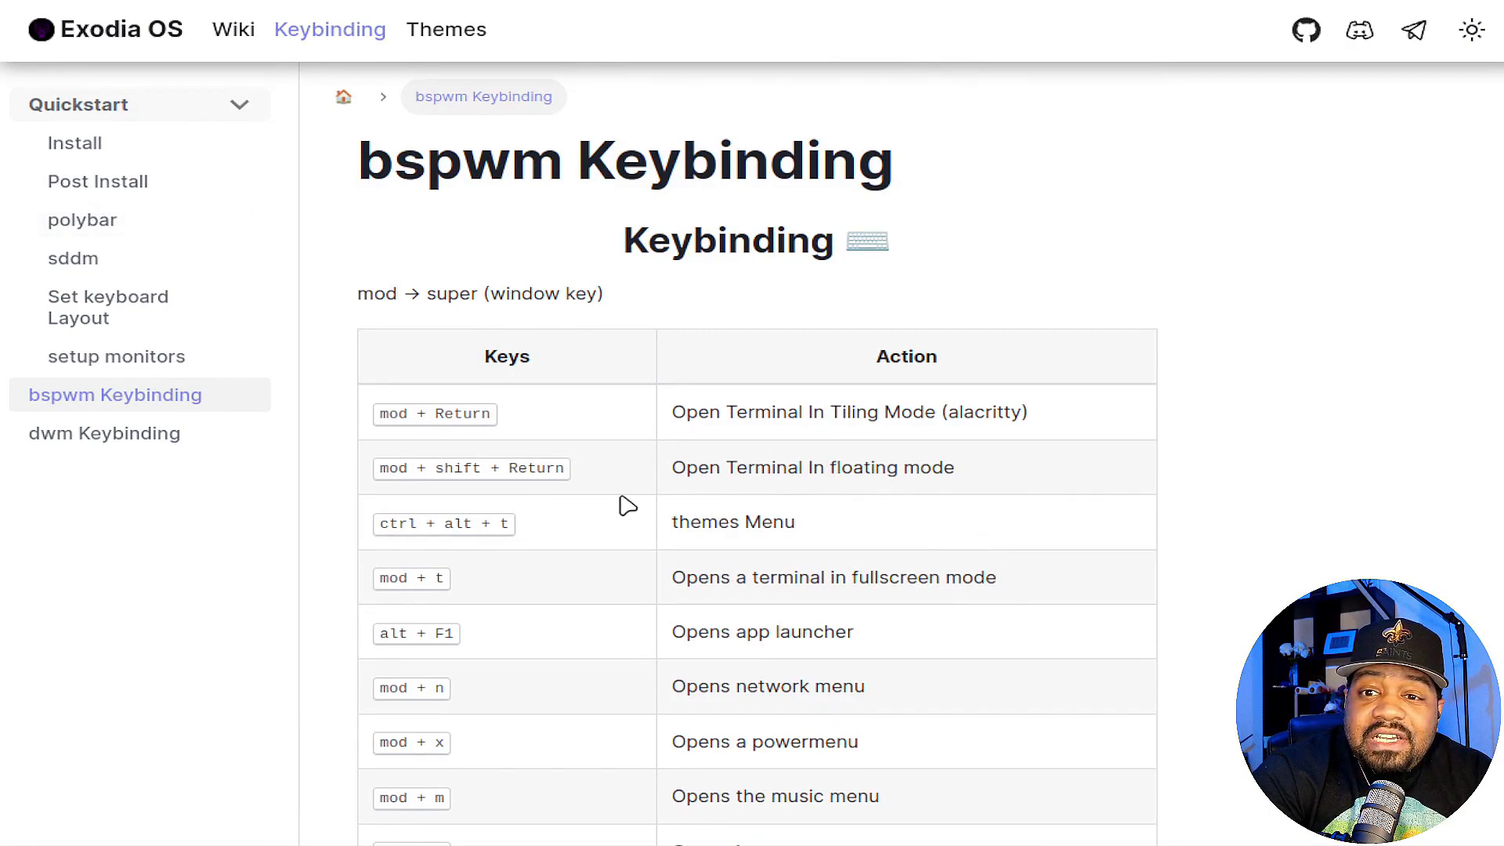
scroll(587, 499, down, 8)
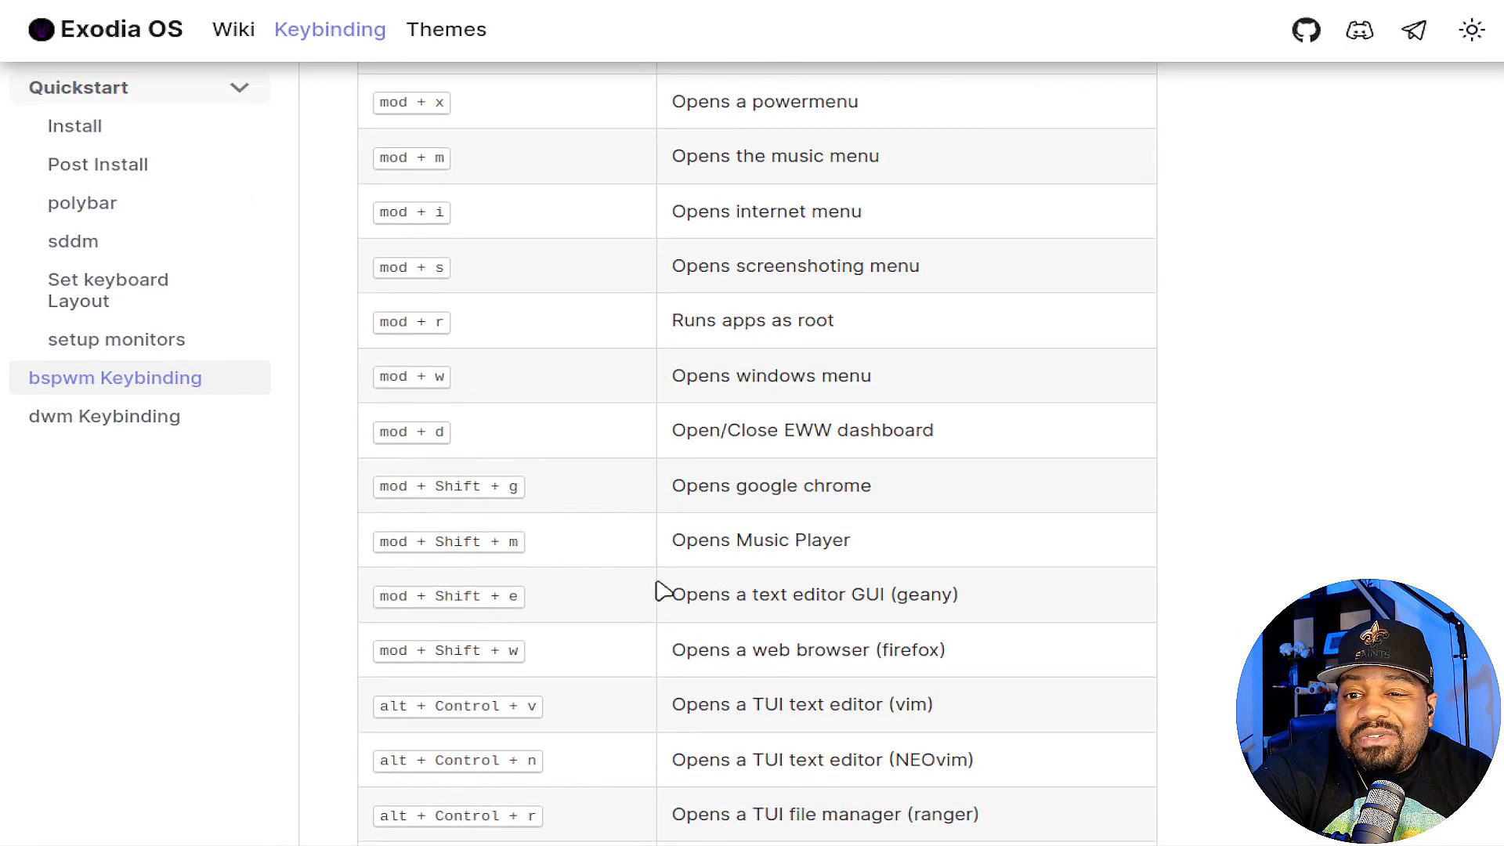
scroll(627, 580, up, 8)
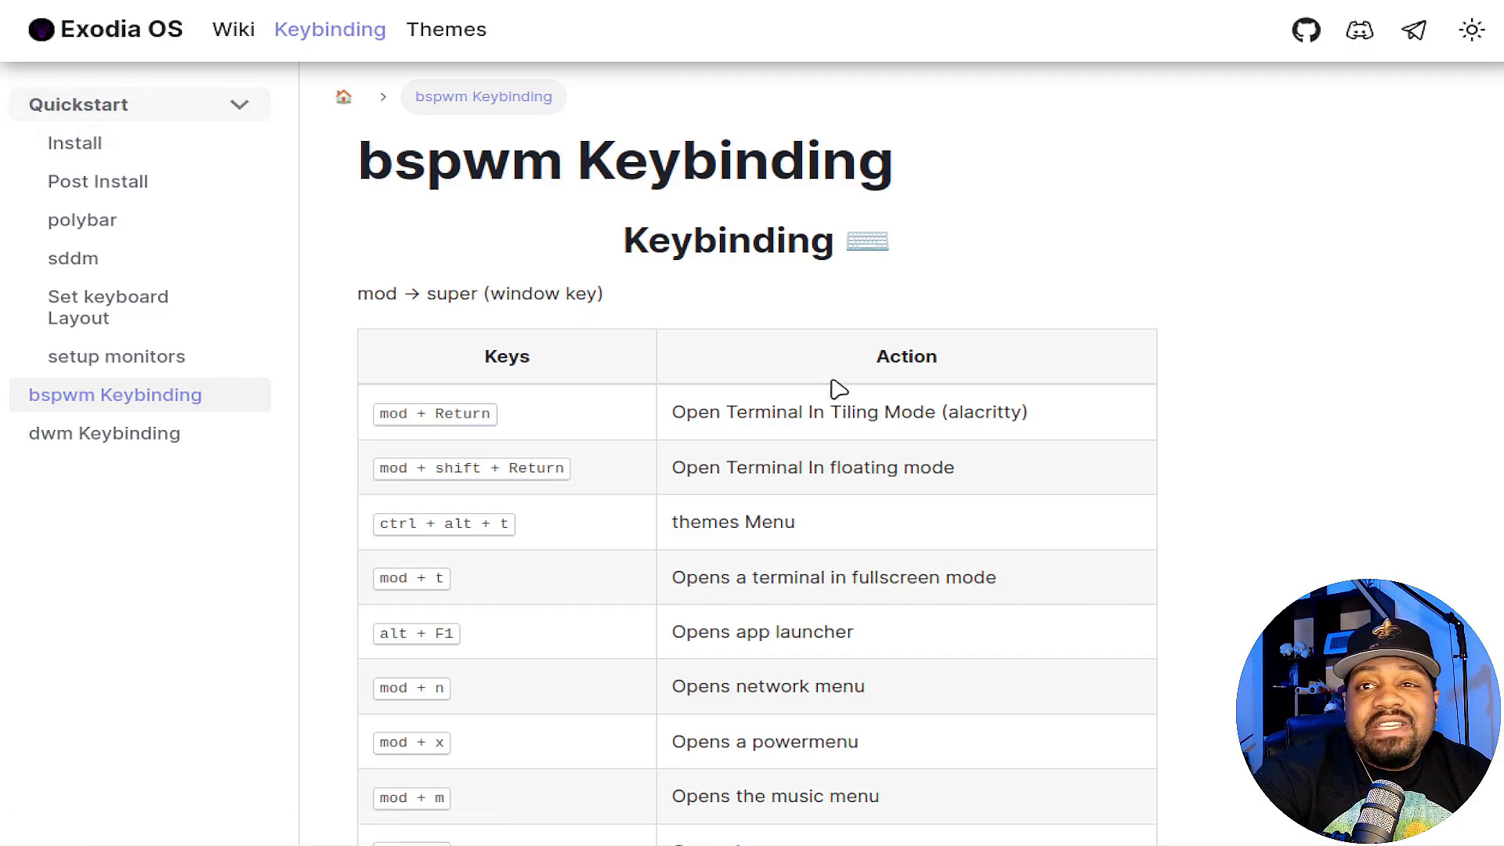
Browse the previews on the website's Themes page, including Emilia, Rick and Hack The Box
click(447, 30)
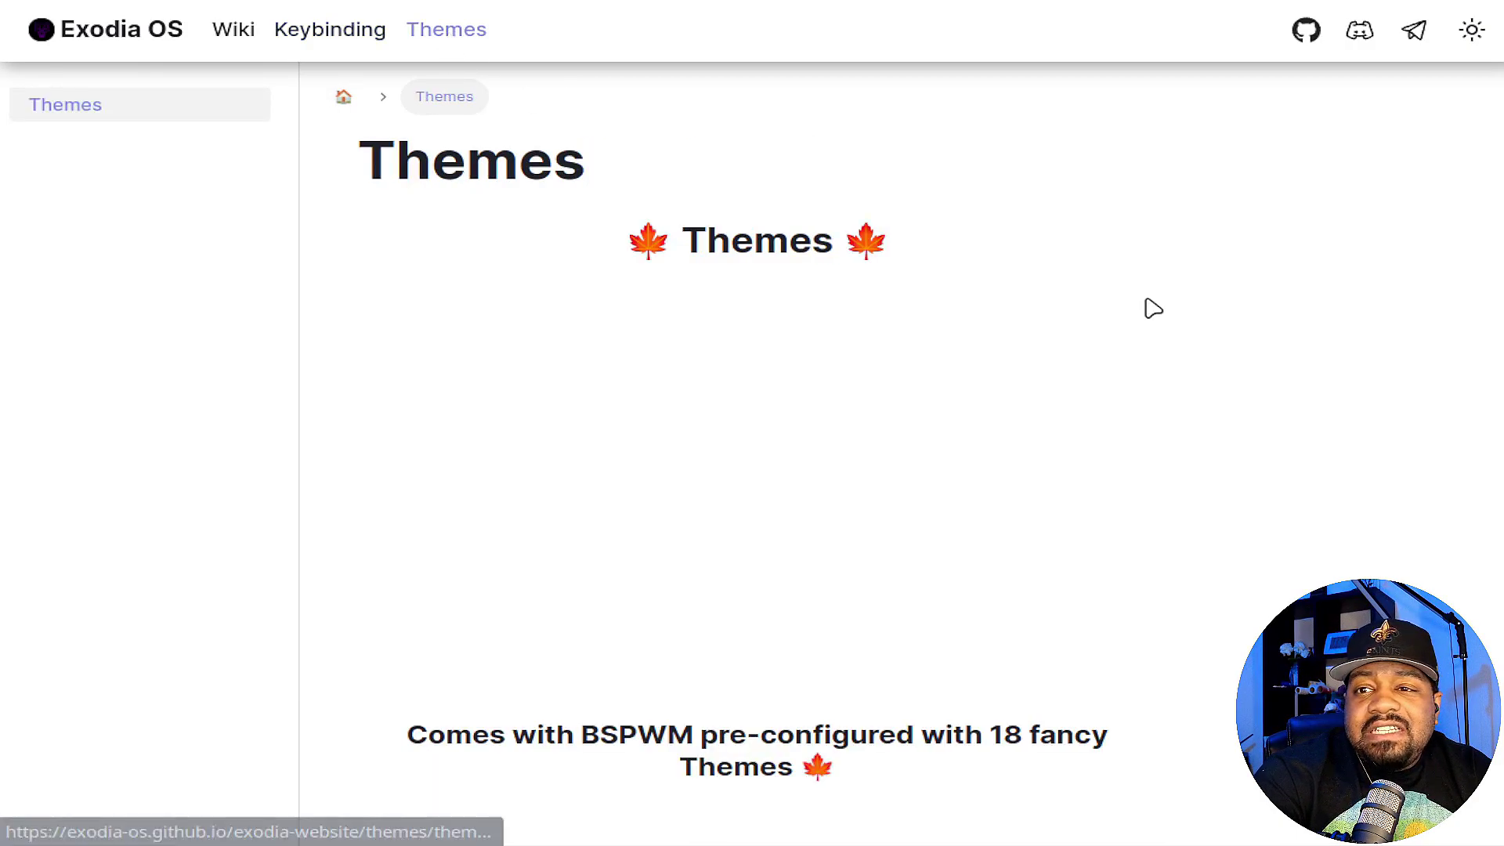
scroll(1324, 330, down, 15)
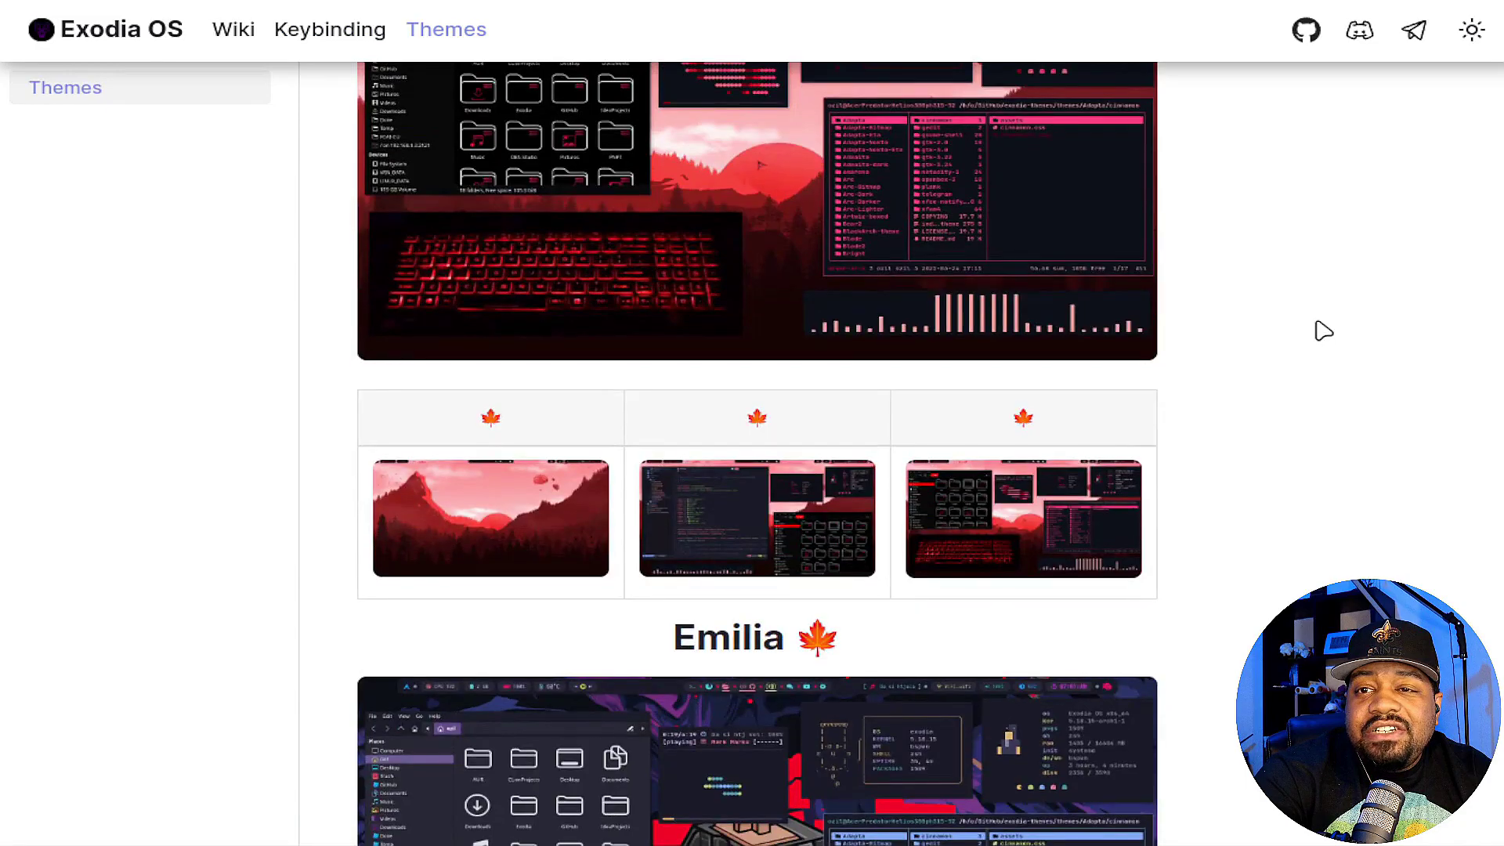
scroll(1324, 330, down, 20)
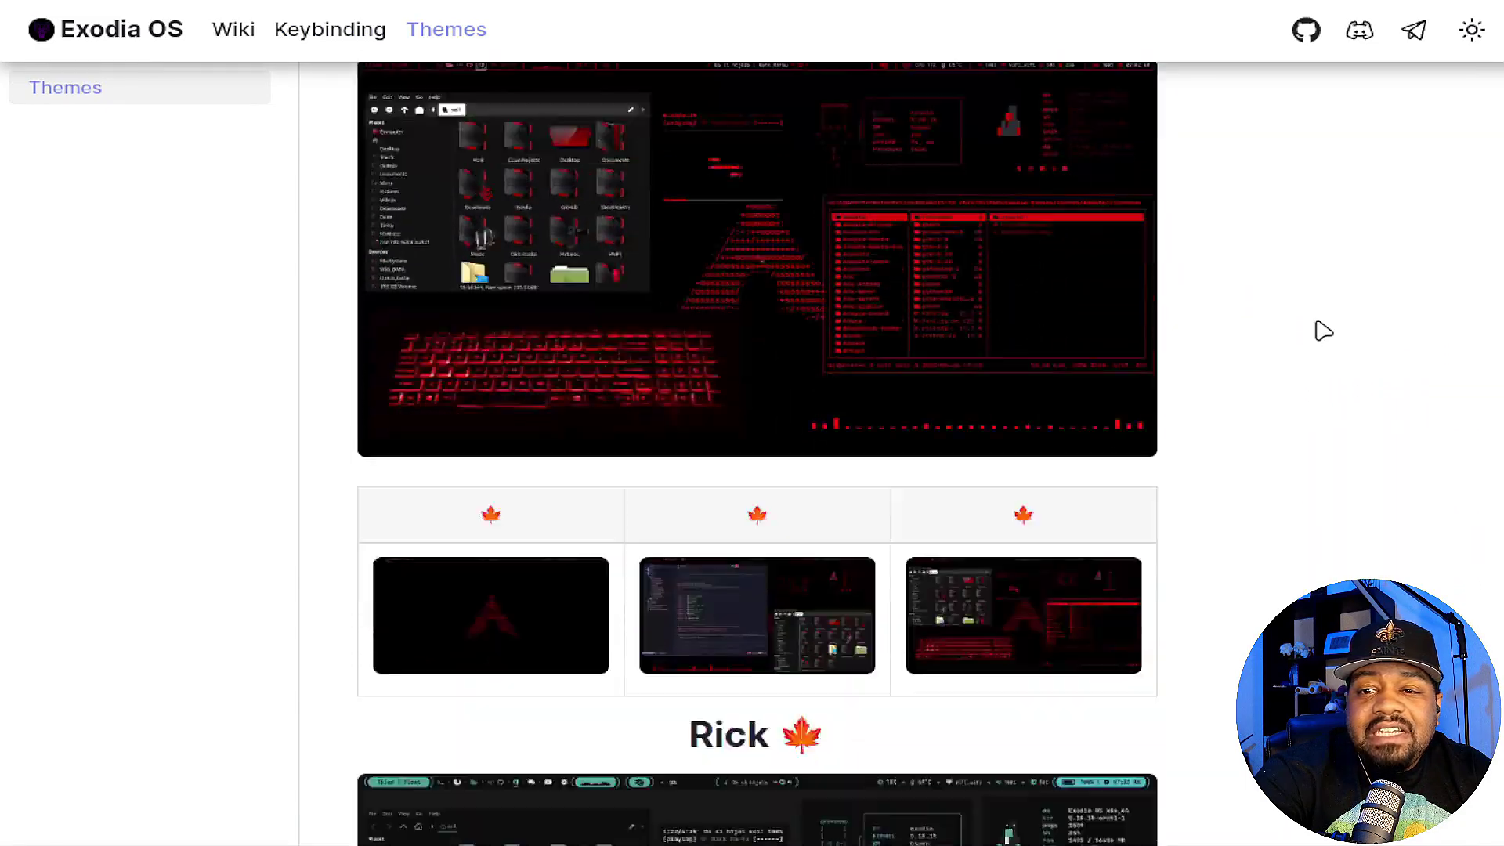
scroll(1335, 326, down, 10)
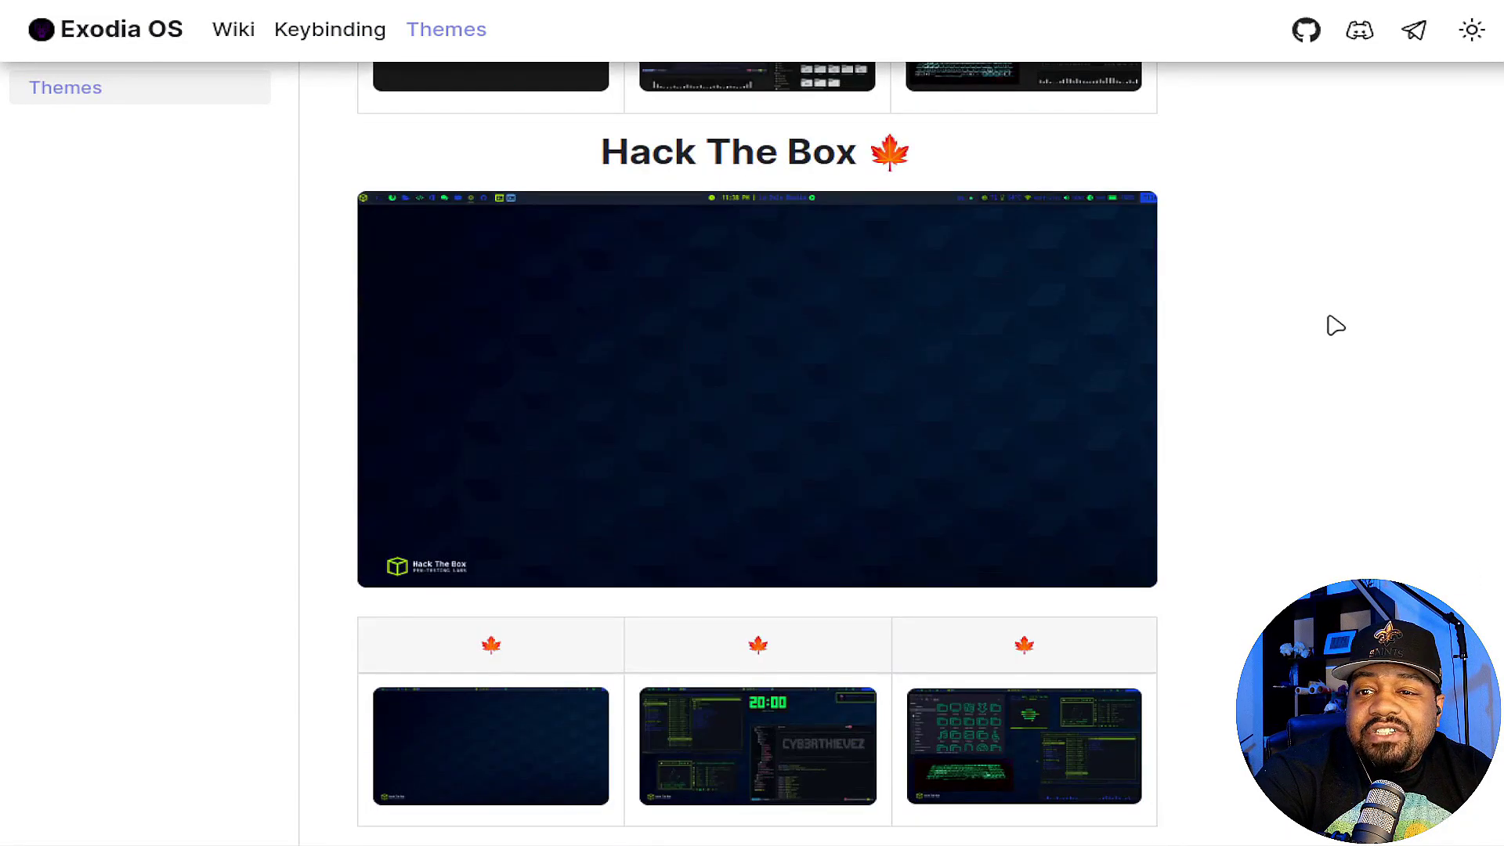
scroll(1336, 326, up, 20)
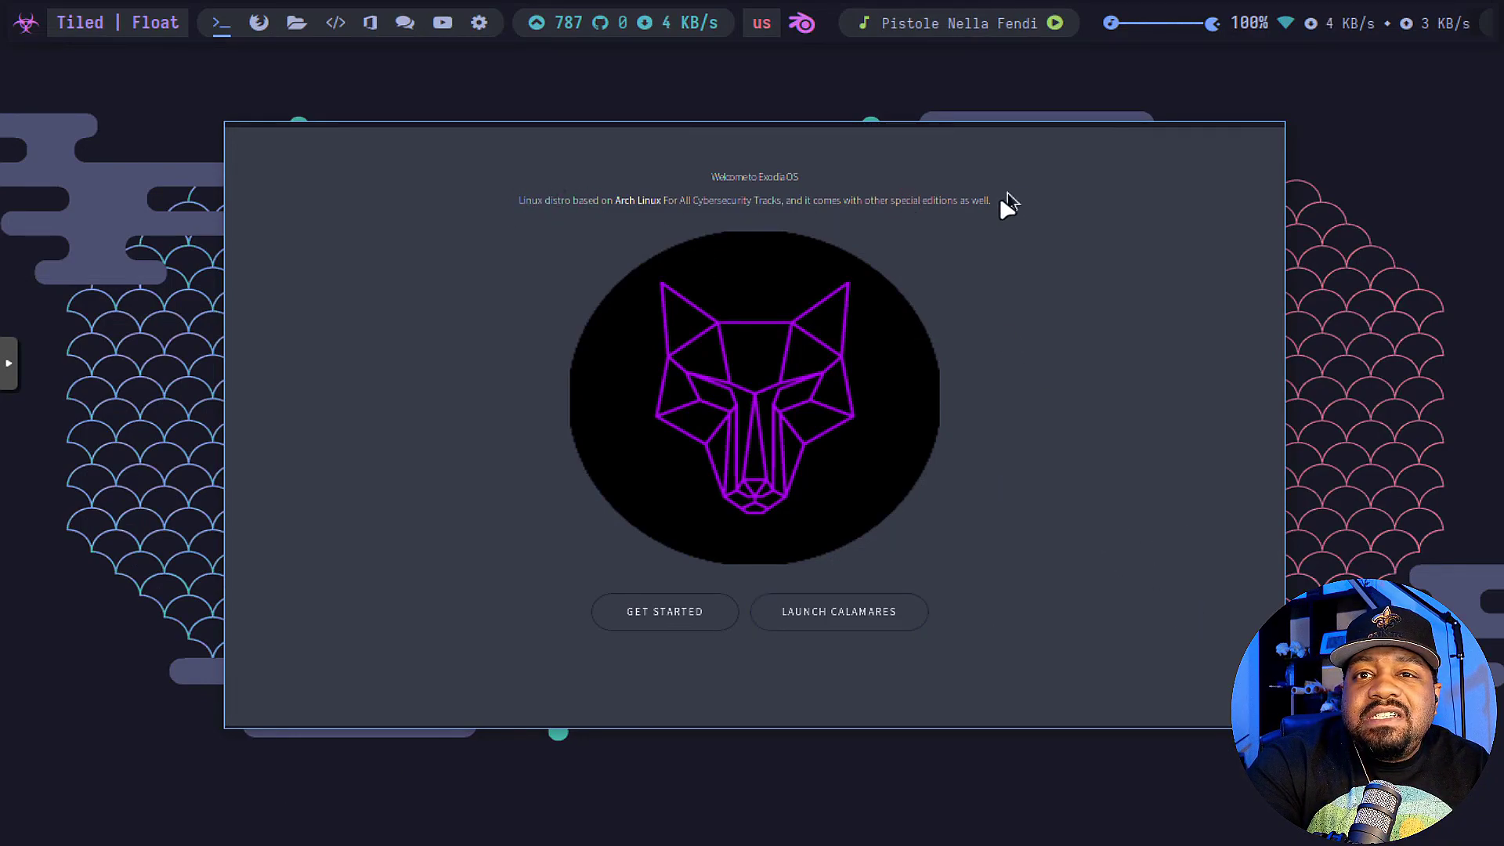
Switch to the Exodia OS live desktop, launch the Calamares installer and authenticate with the live user's password
click(869, 609)
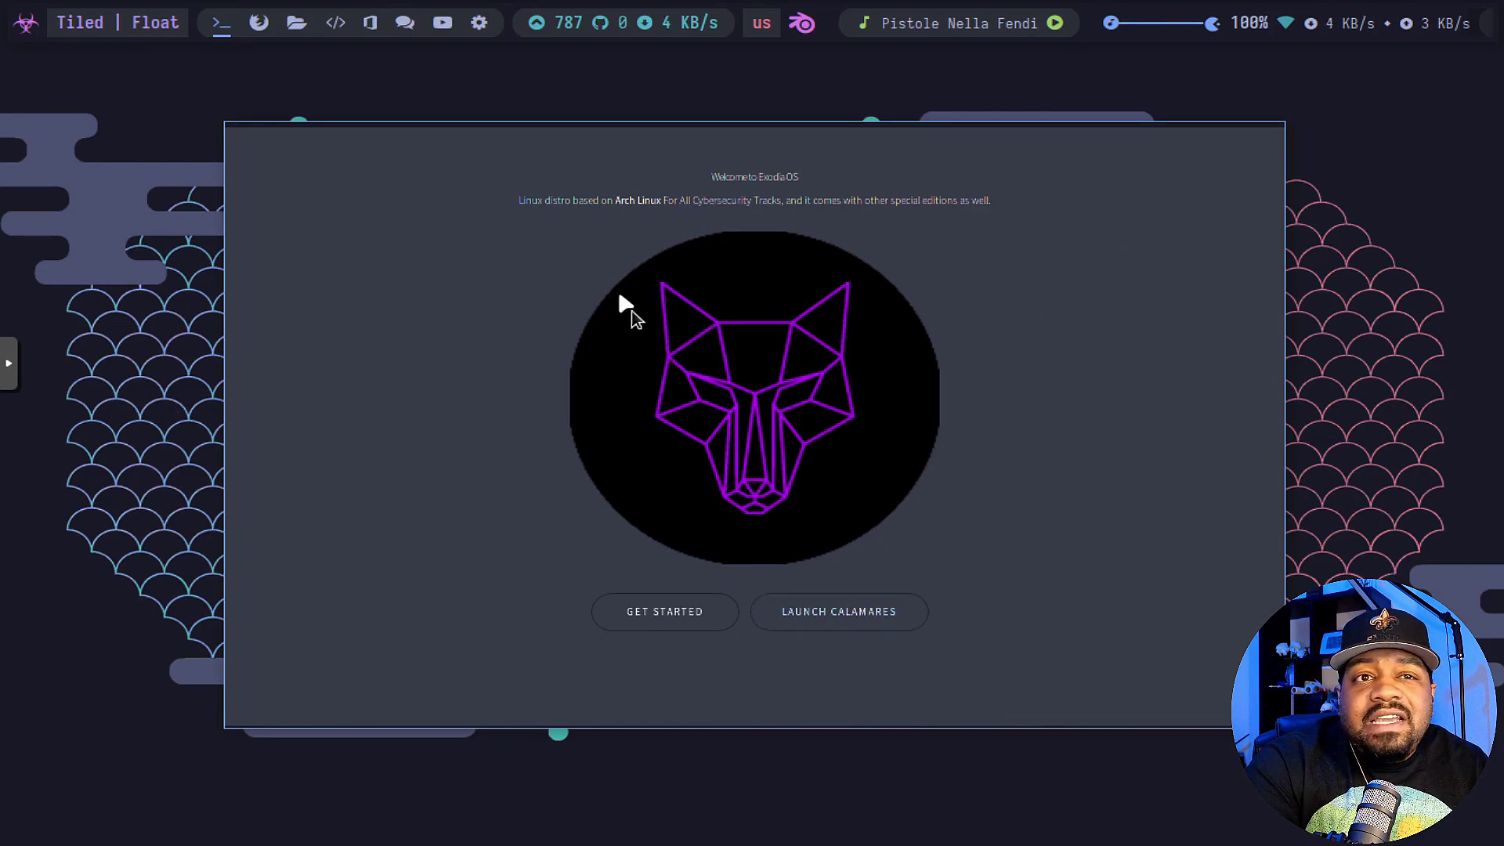
click(825, 614)
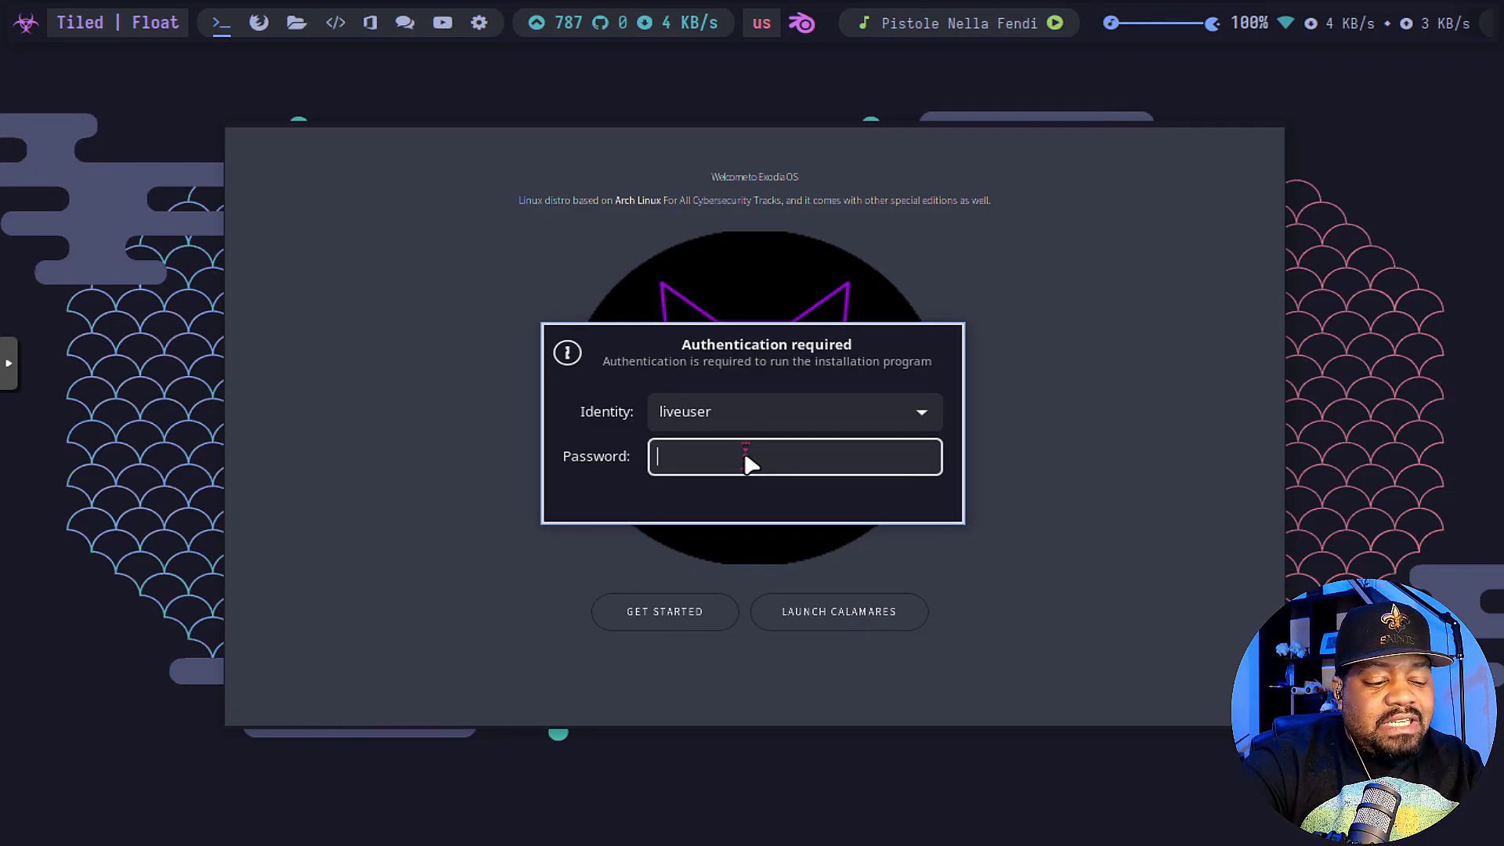
text(x)
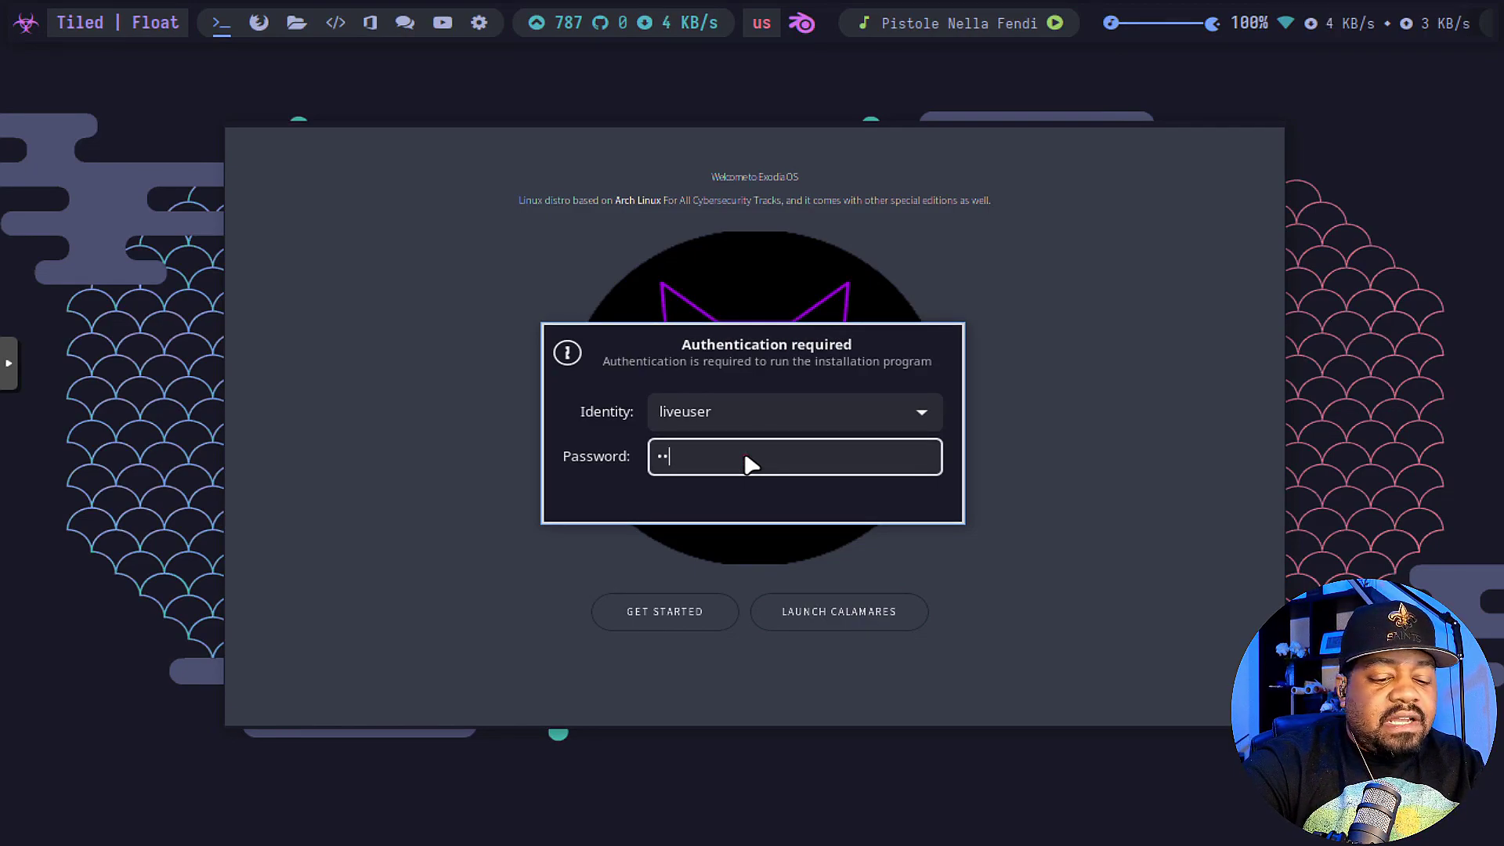
text(xxxx)
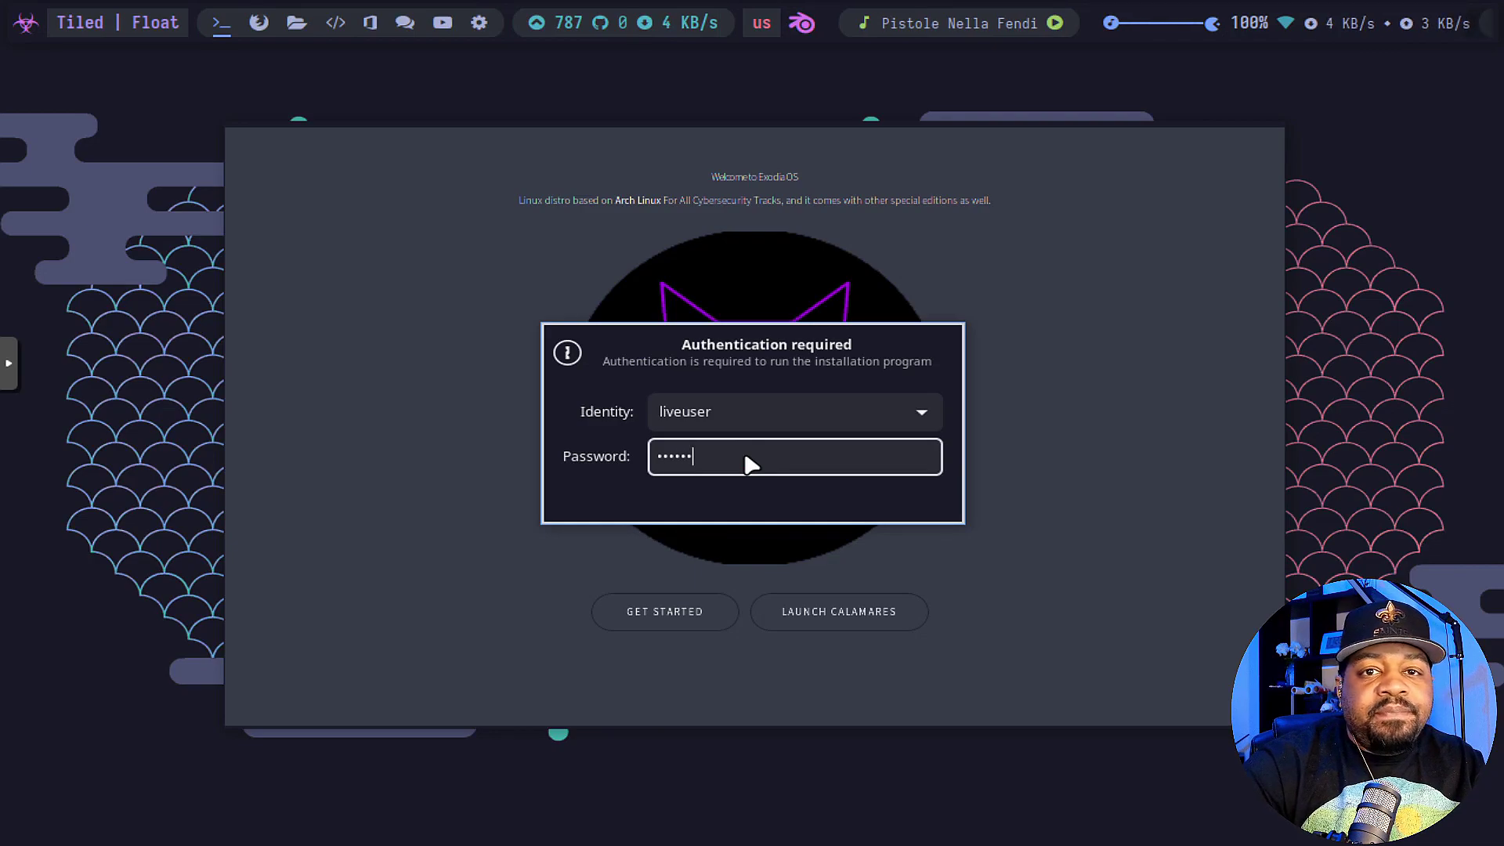
key(Return)
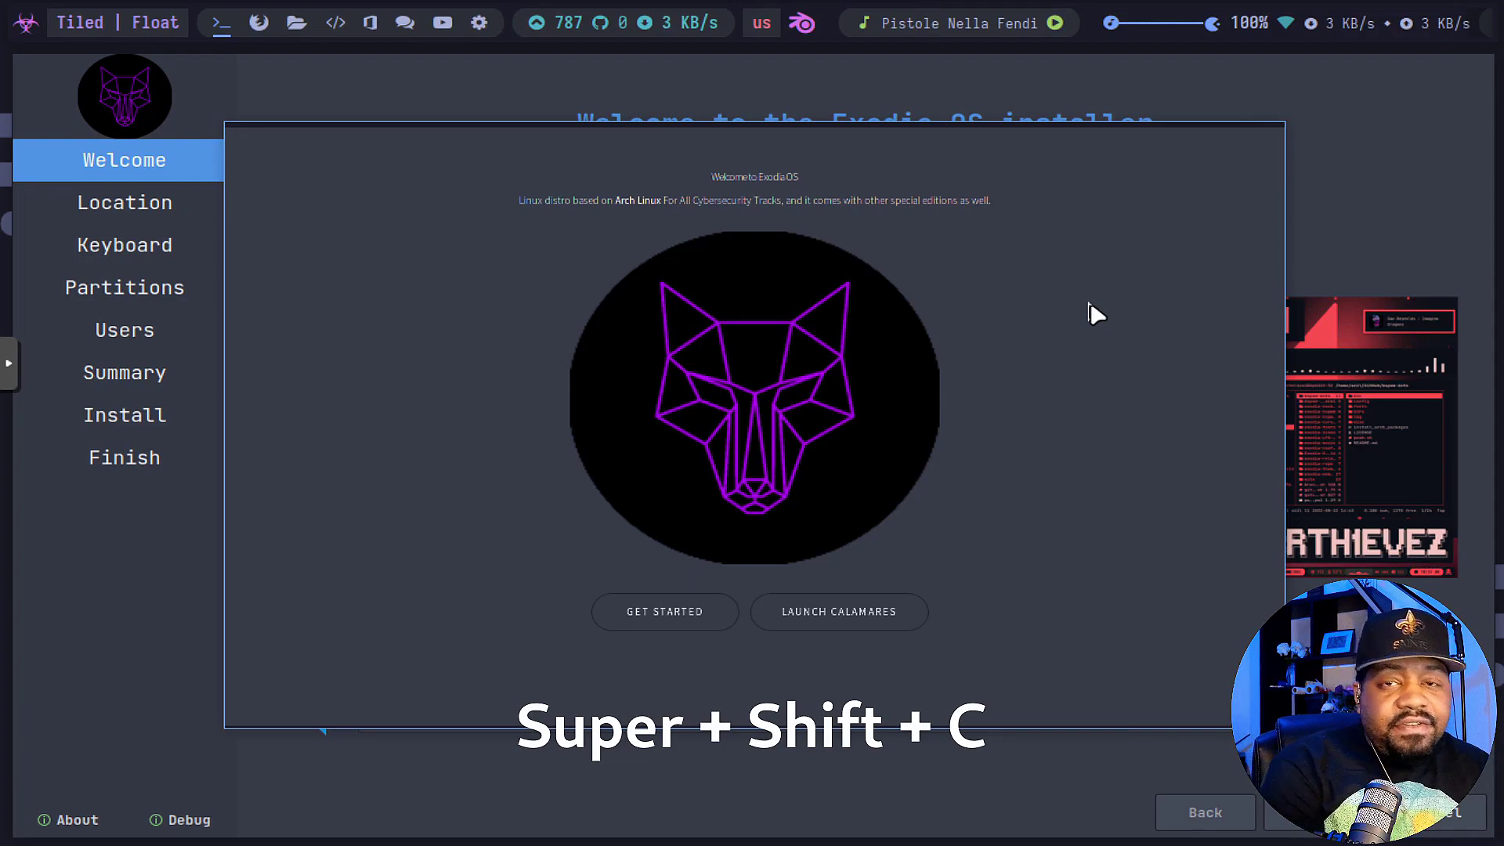
Close the welcome window and accept American English, the America/Los Angeles time zone and the English (US) Default keyboard in the installer
key(super+shift+c)
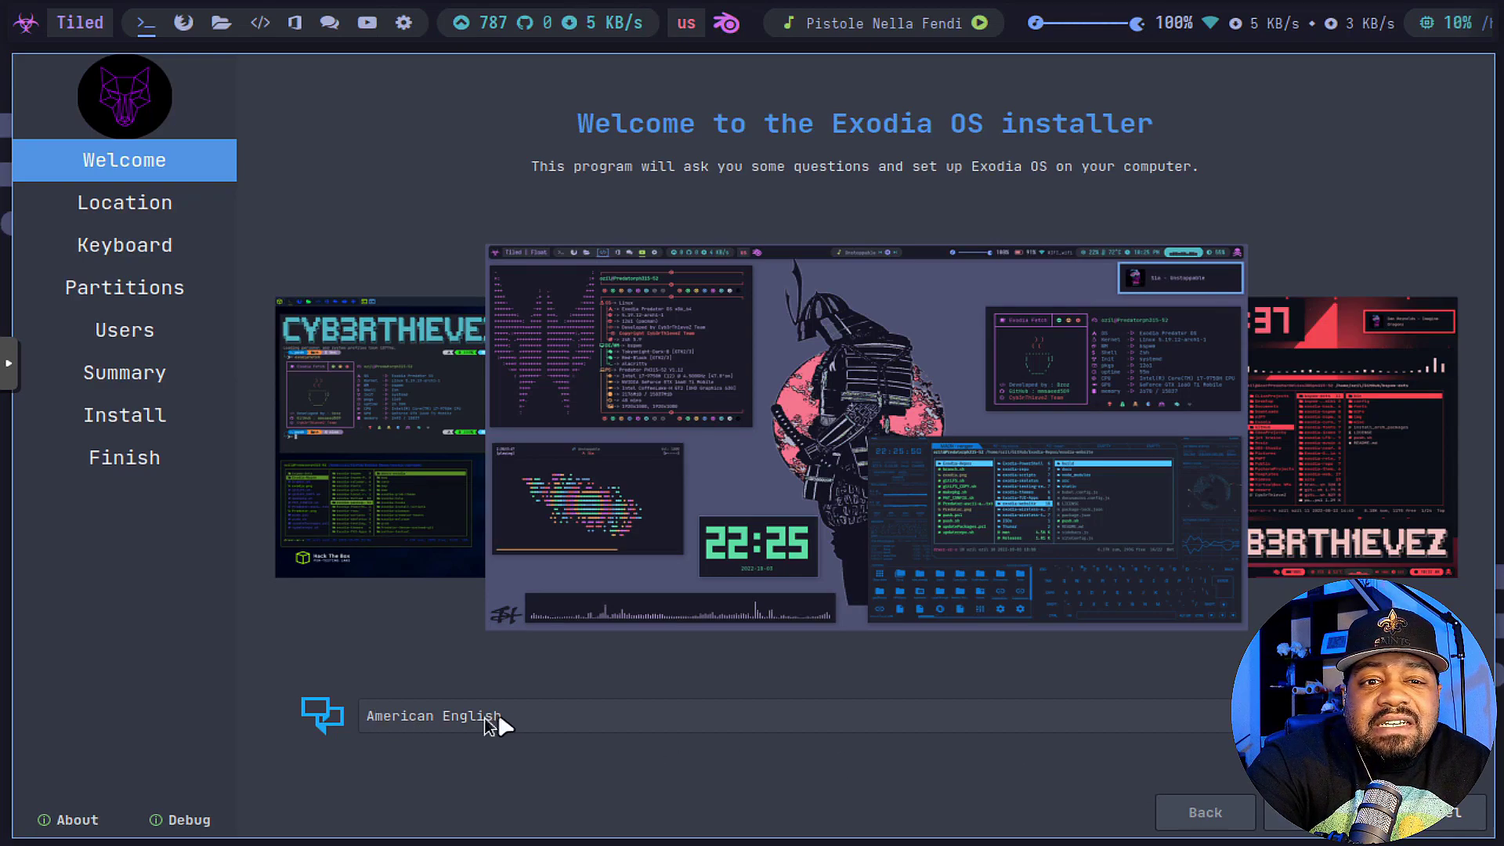
click(1316, 813)
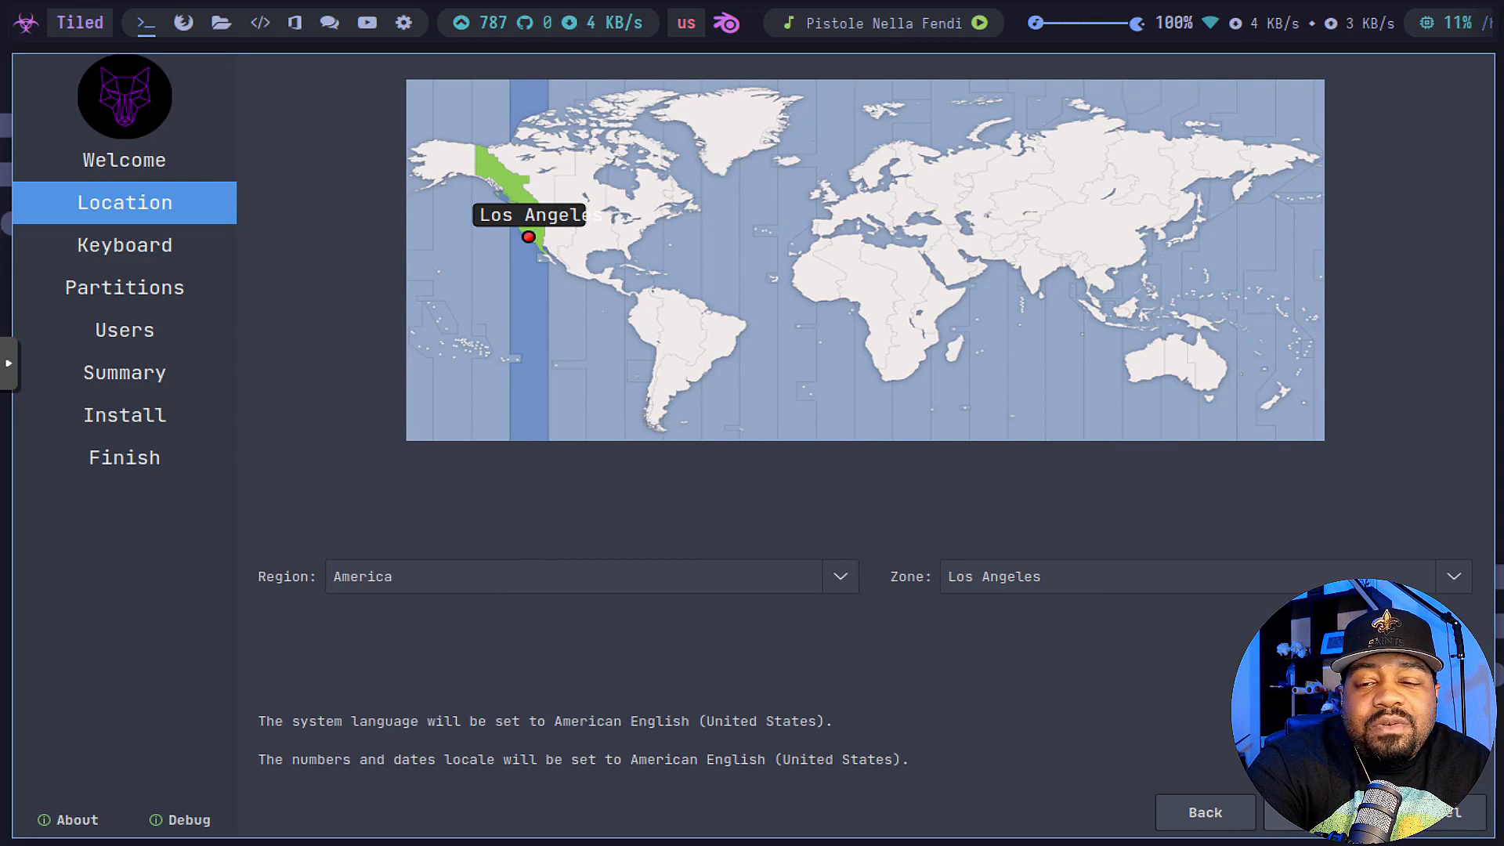
click(1316, 812)
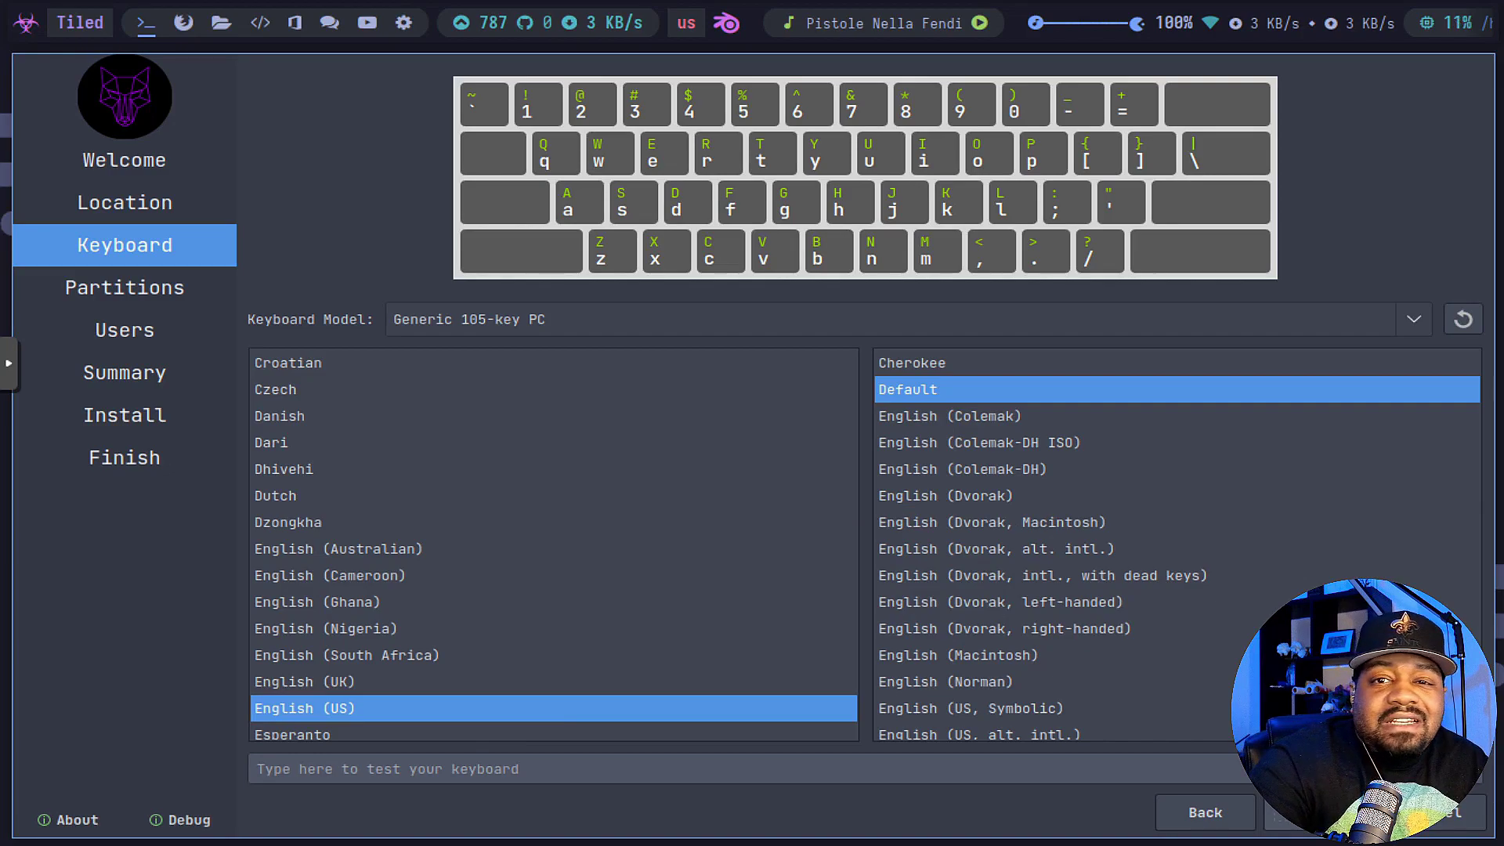
click(1316, 813)
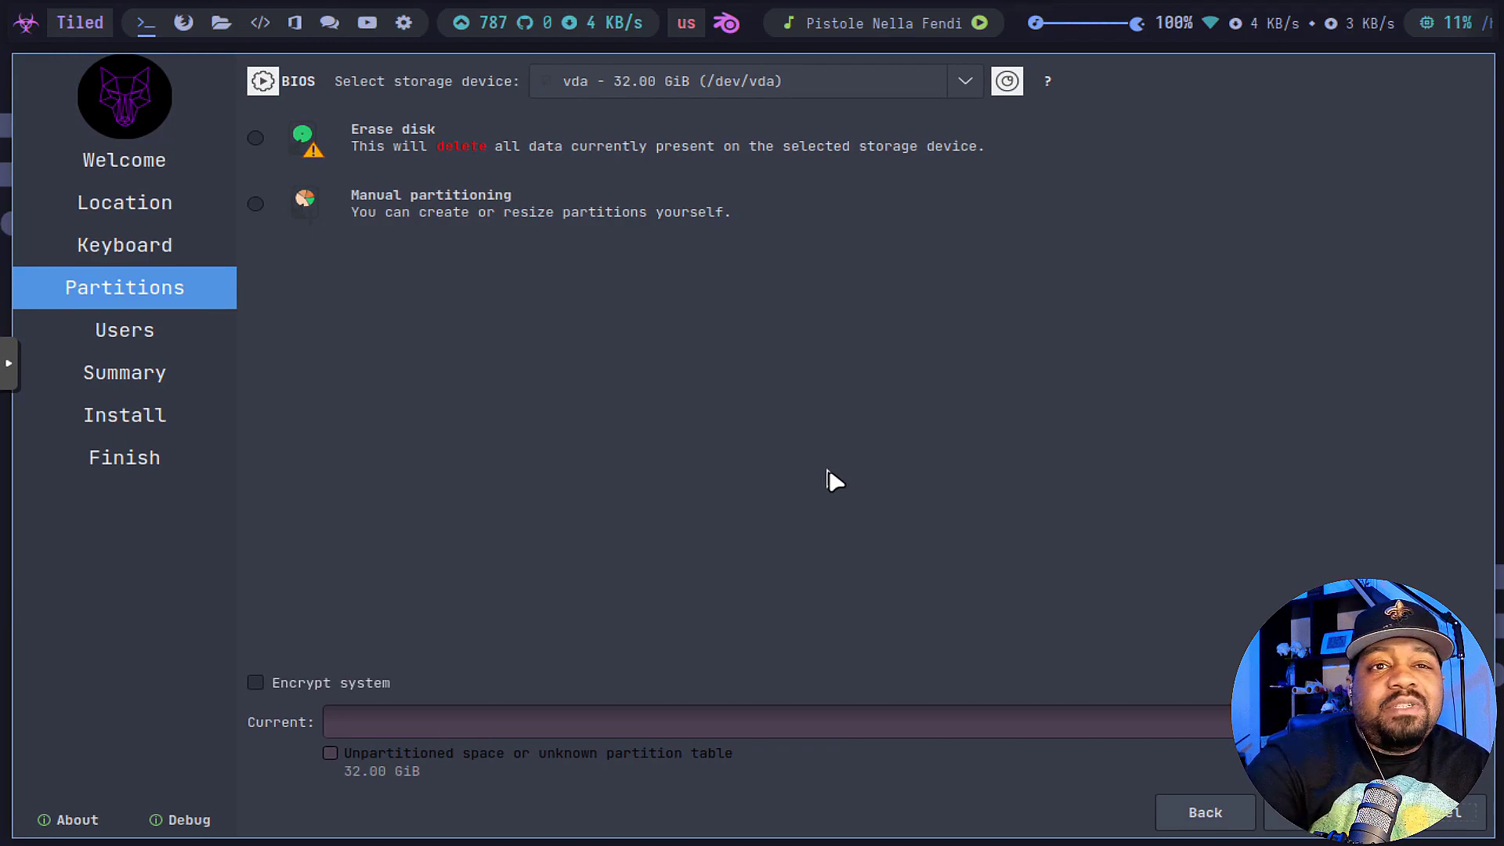
Choose to erase the vda disk with Swap to file and the ext4 file system, and continue to the user settings
click(255, 138)
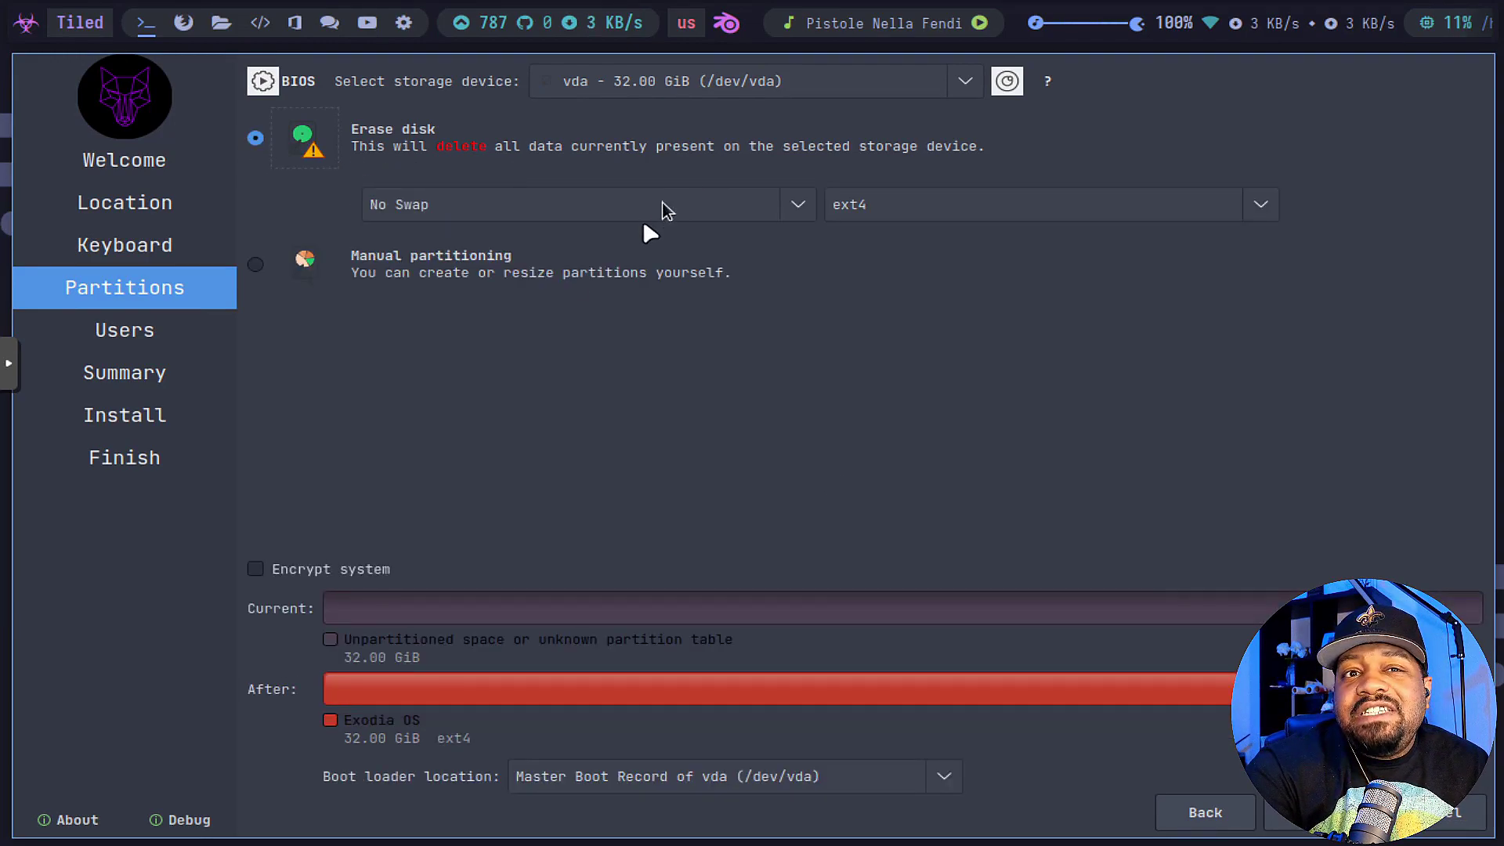
click(799, 207)
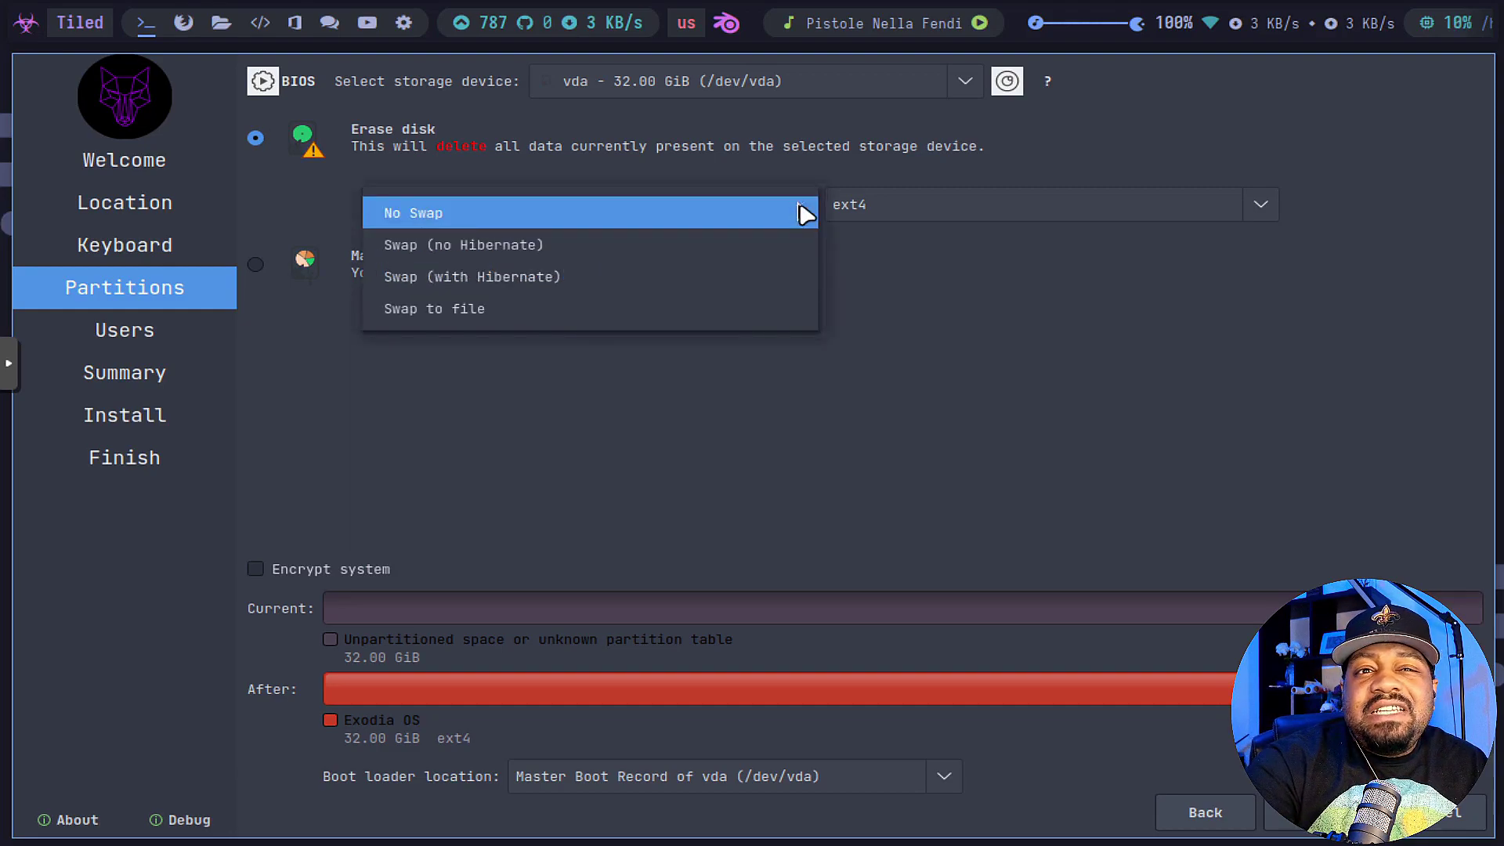
click(678, 318)
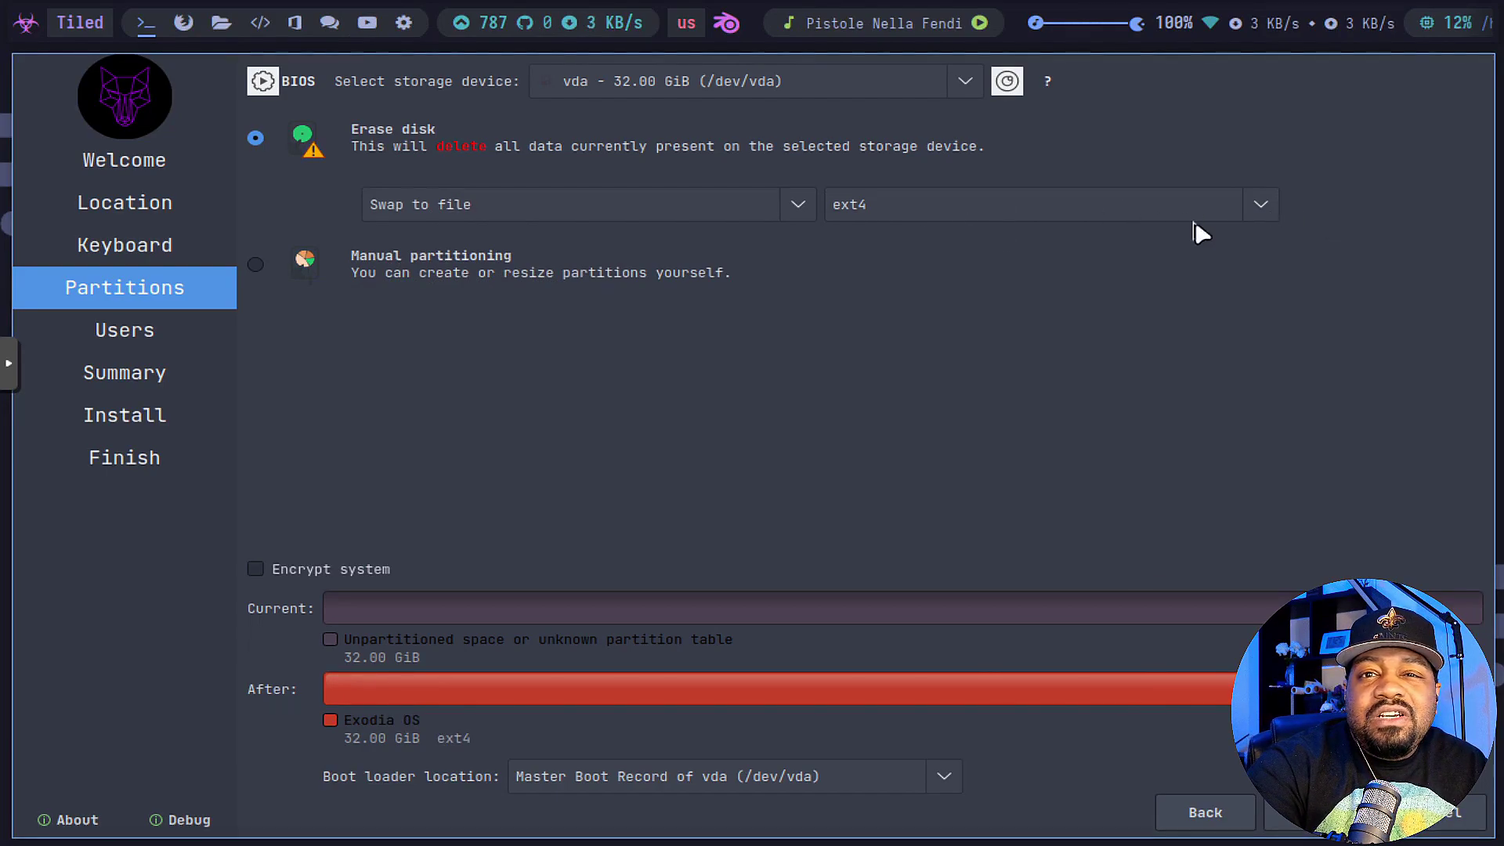
click(1263, 210)
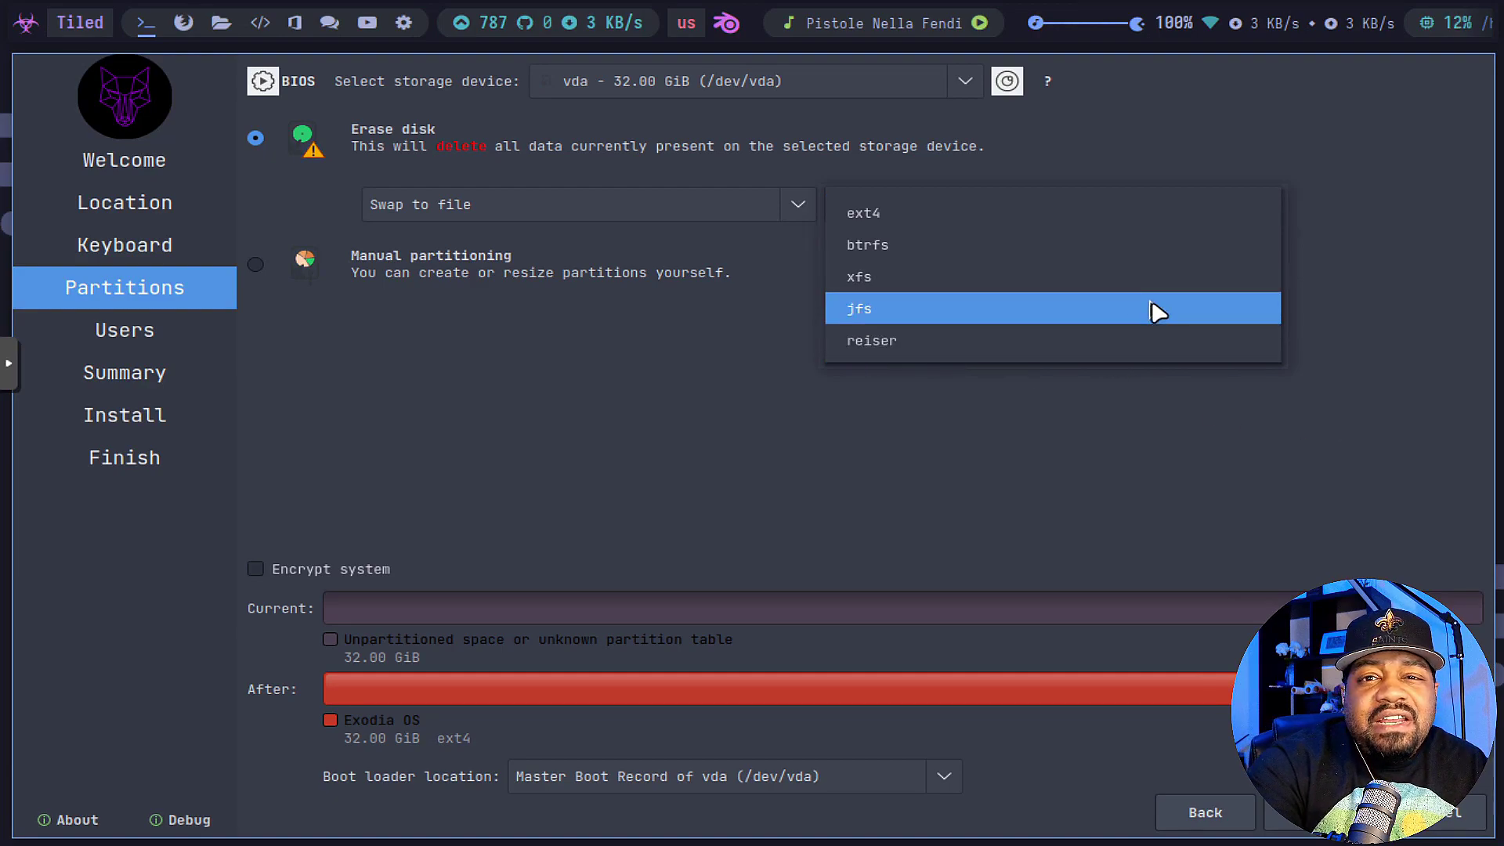
click(1440, 384)
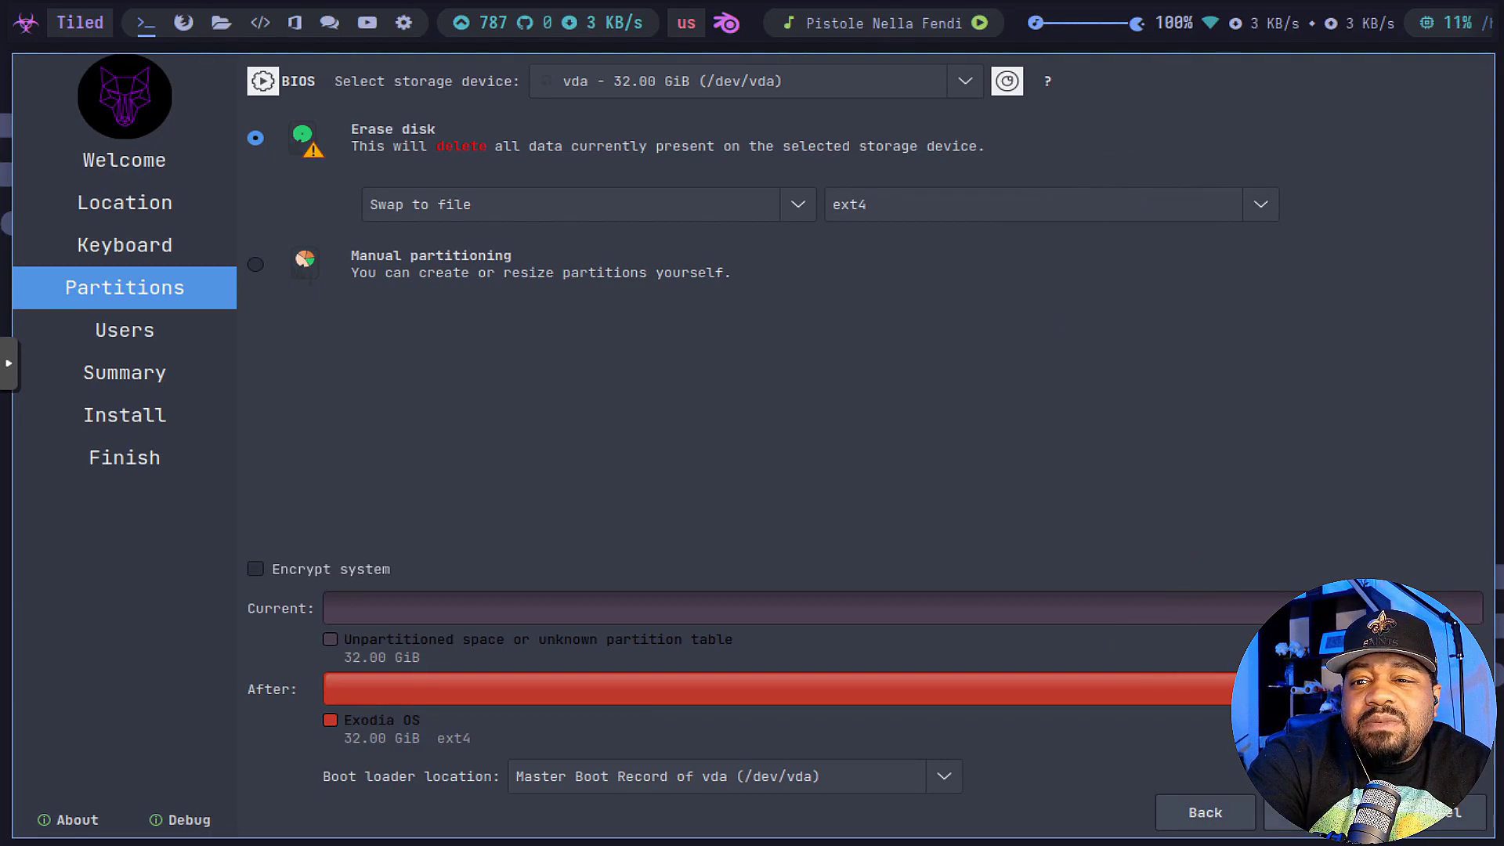
click(1376, 813)
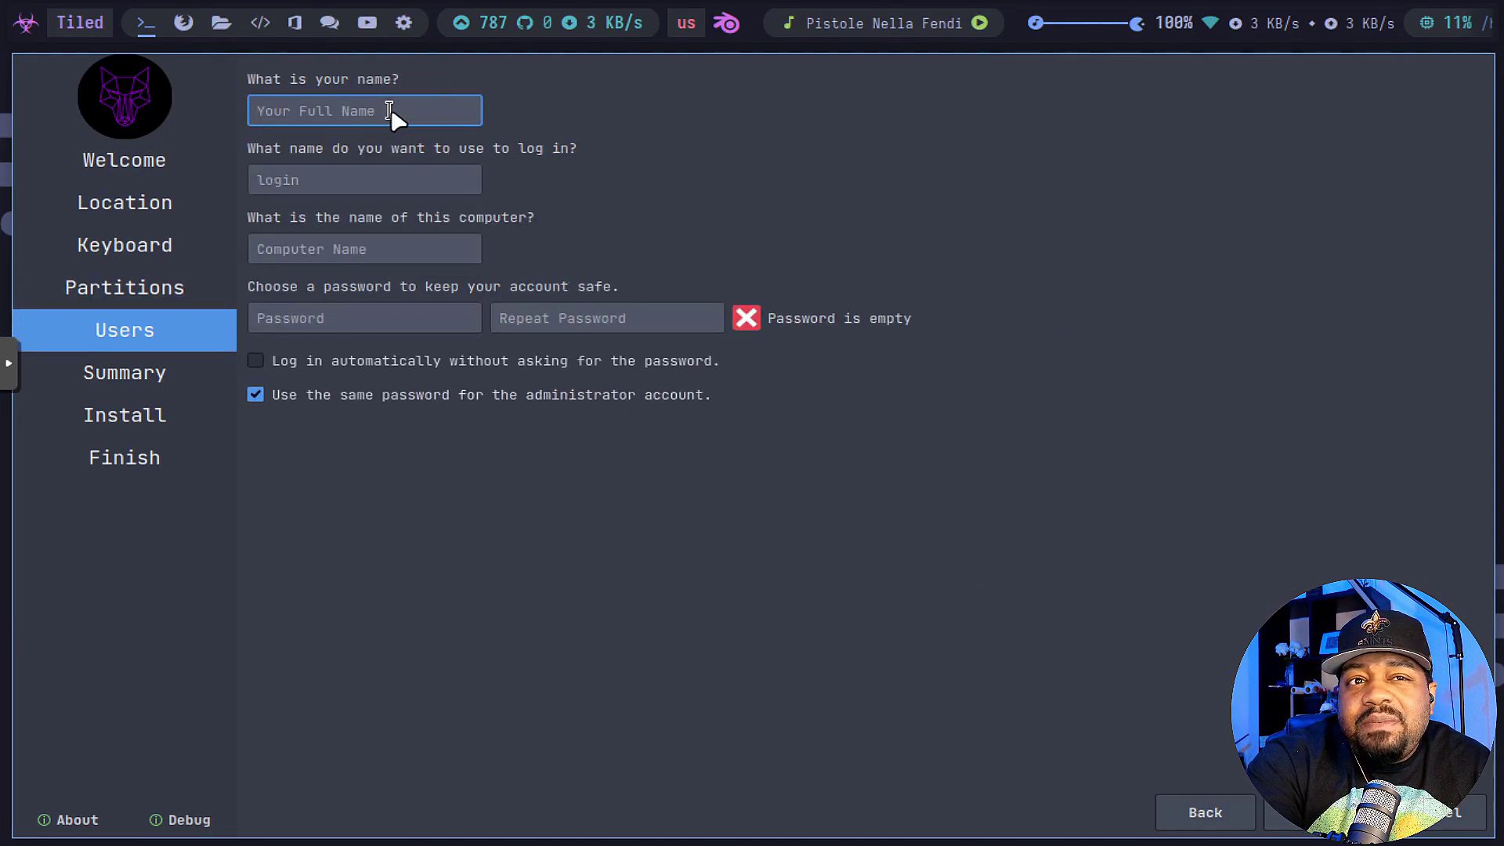
Enter the user's name for the new account and name the computer exodia
text(josh)
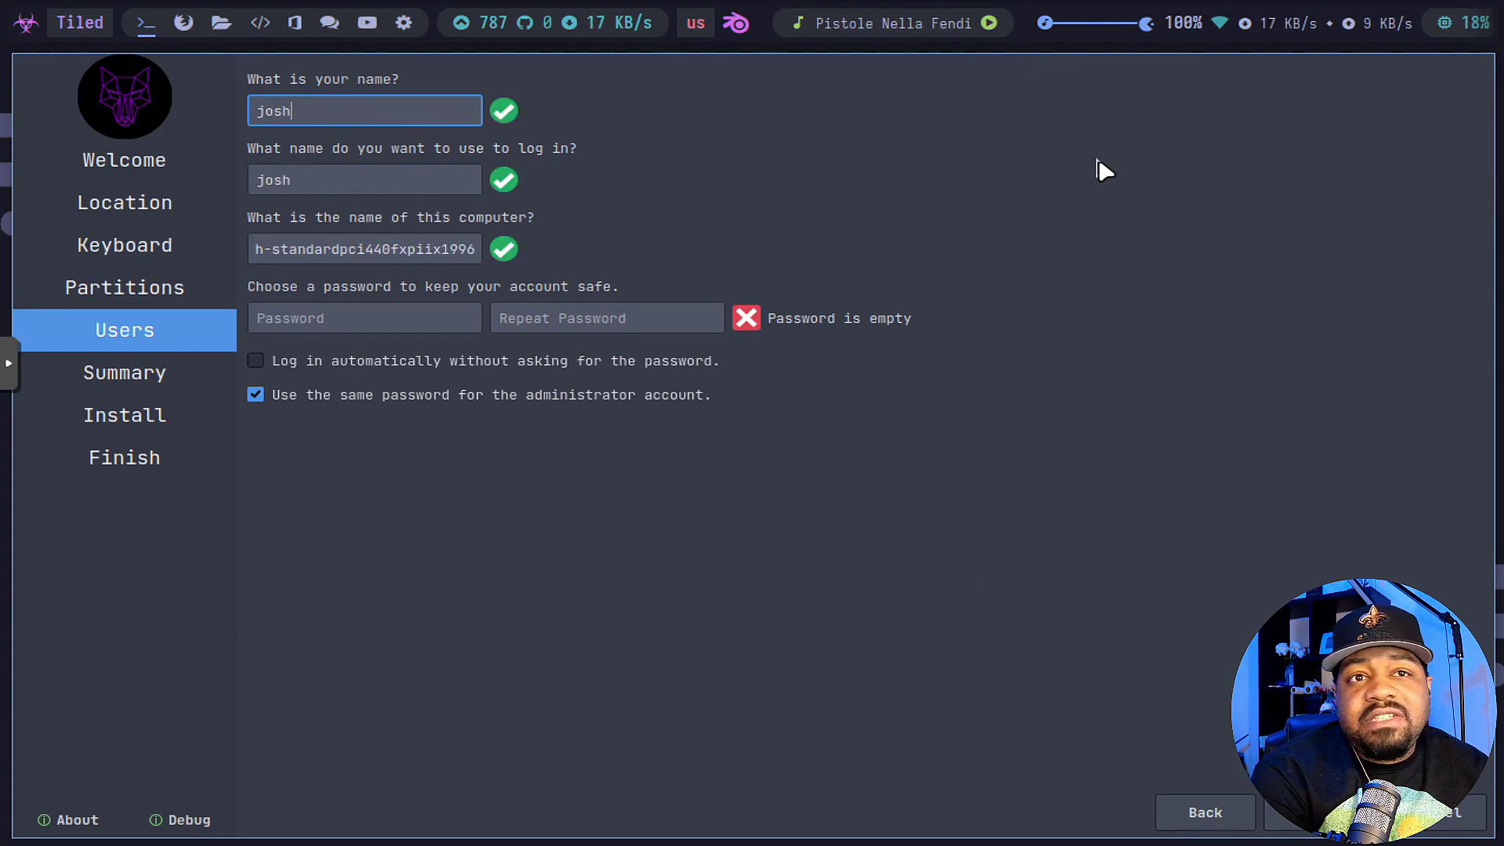
key(Tab)
key(Tab)
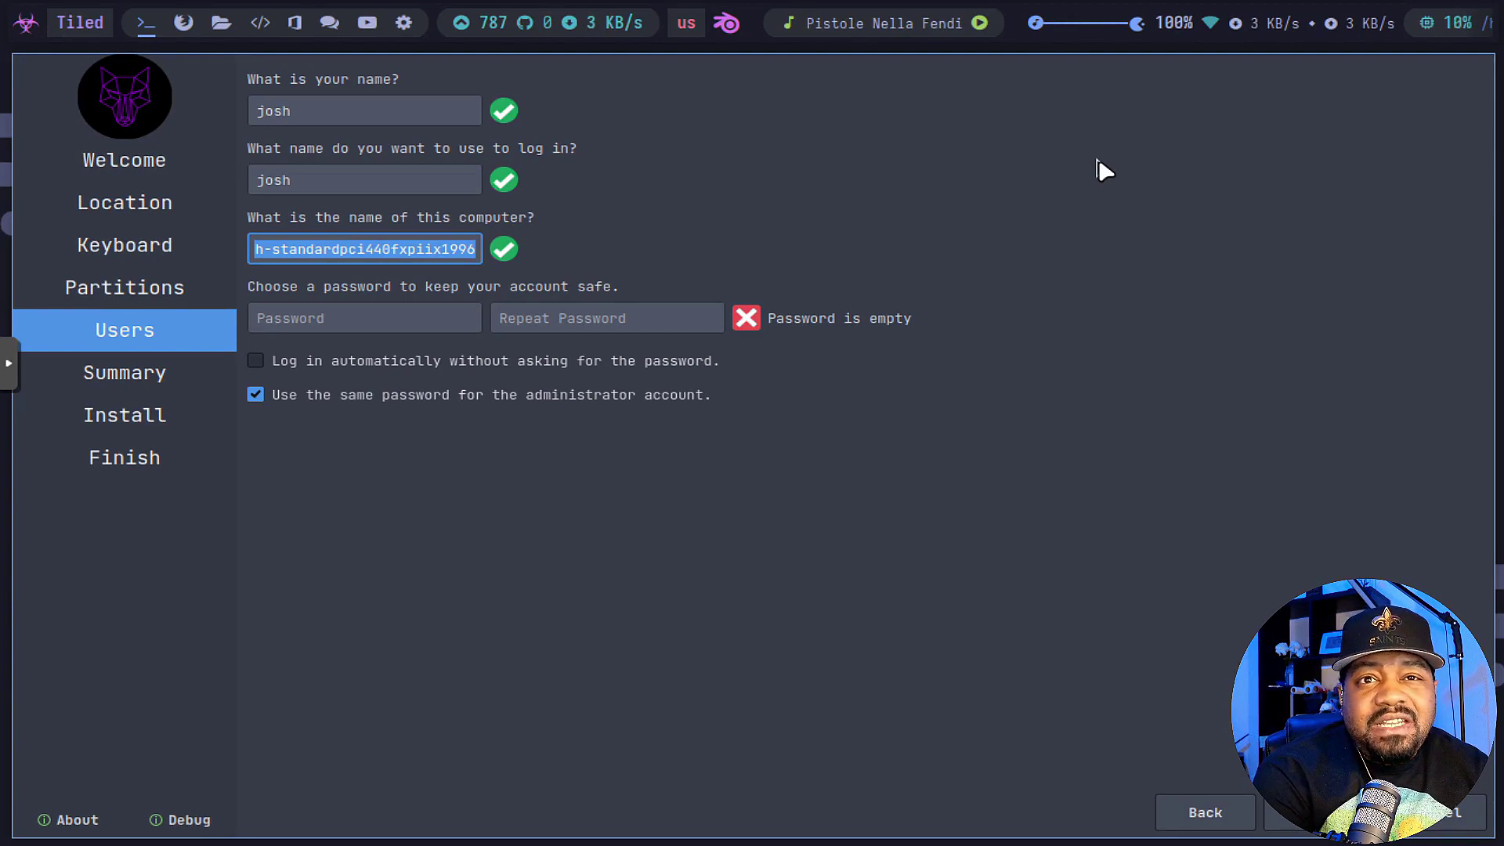
text(exodia)
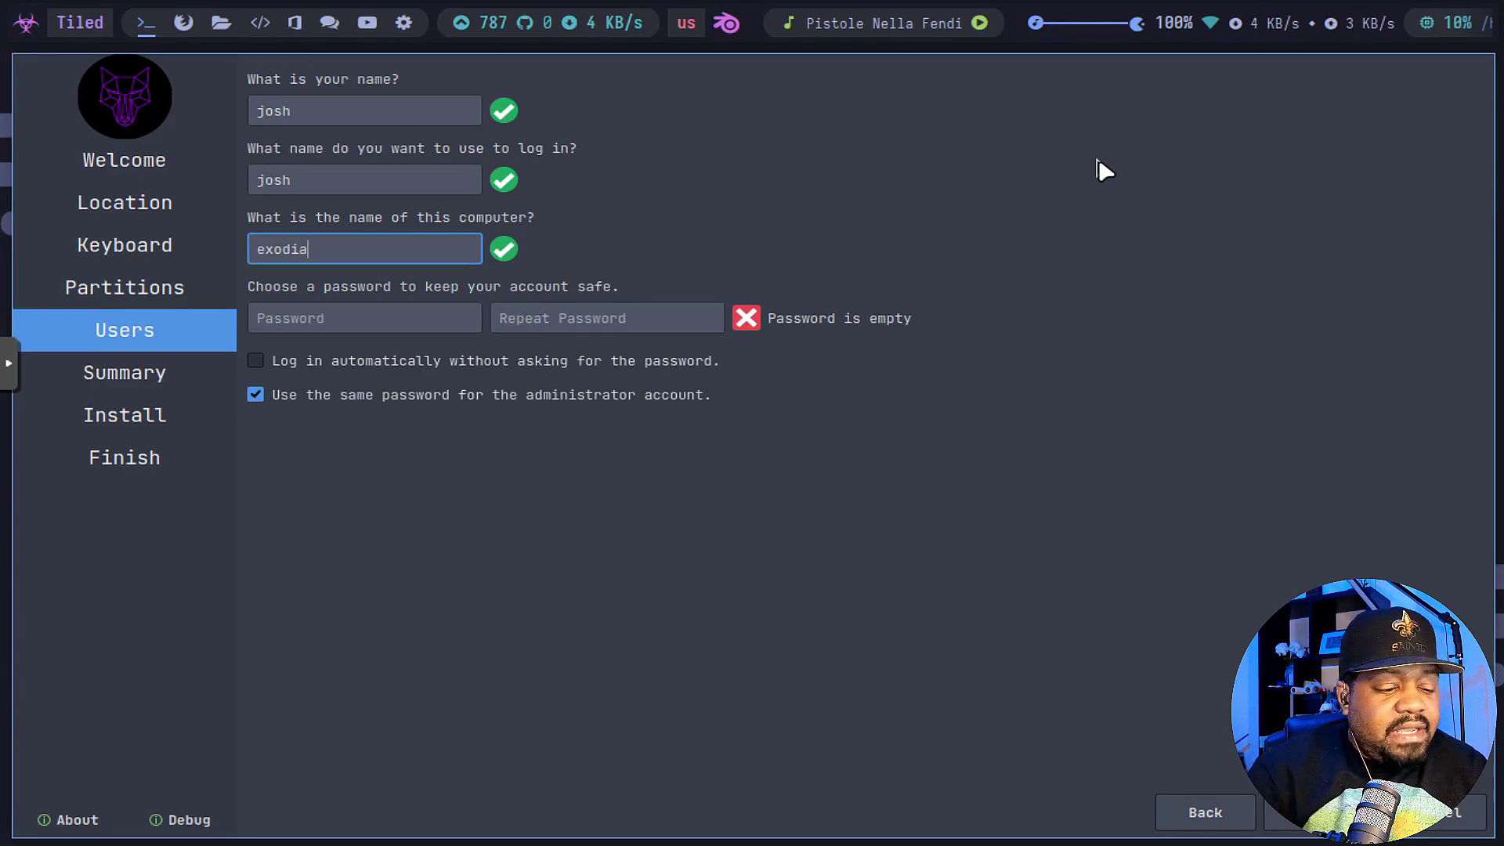
key(Tab)
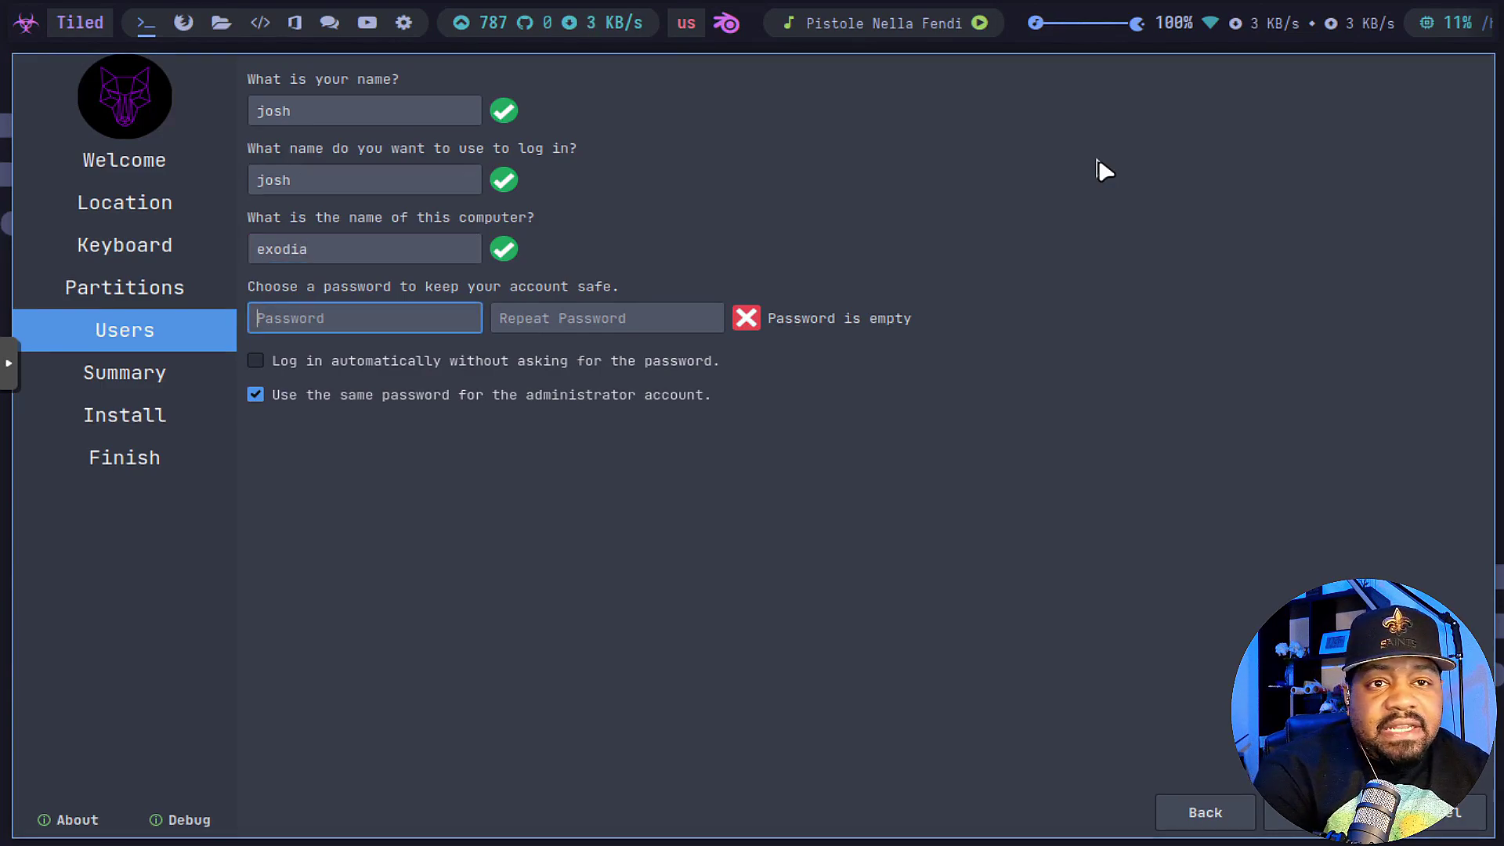
Enter and repeat the account password, keep it for the administrator account as well, and continue to the installation summary
text(******)
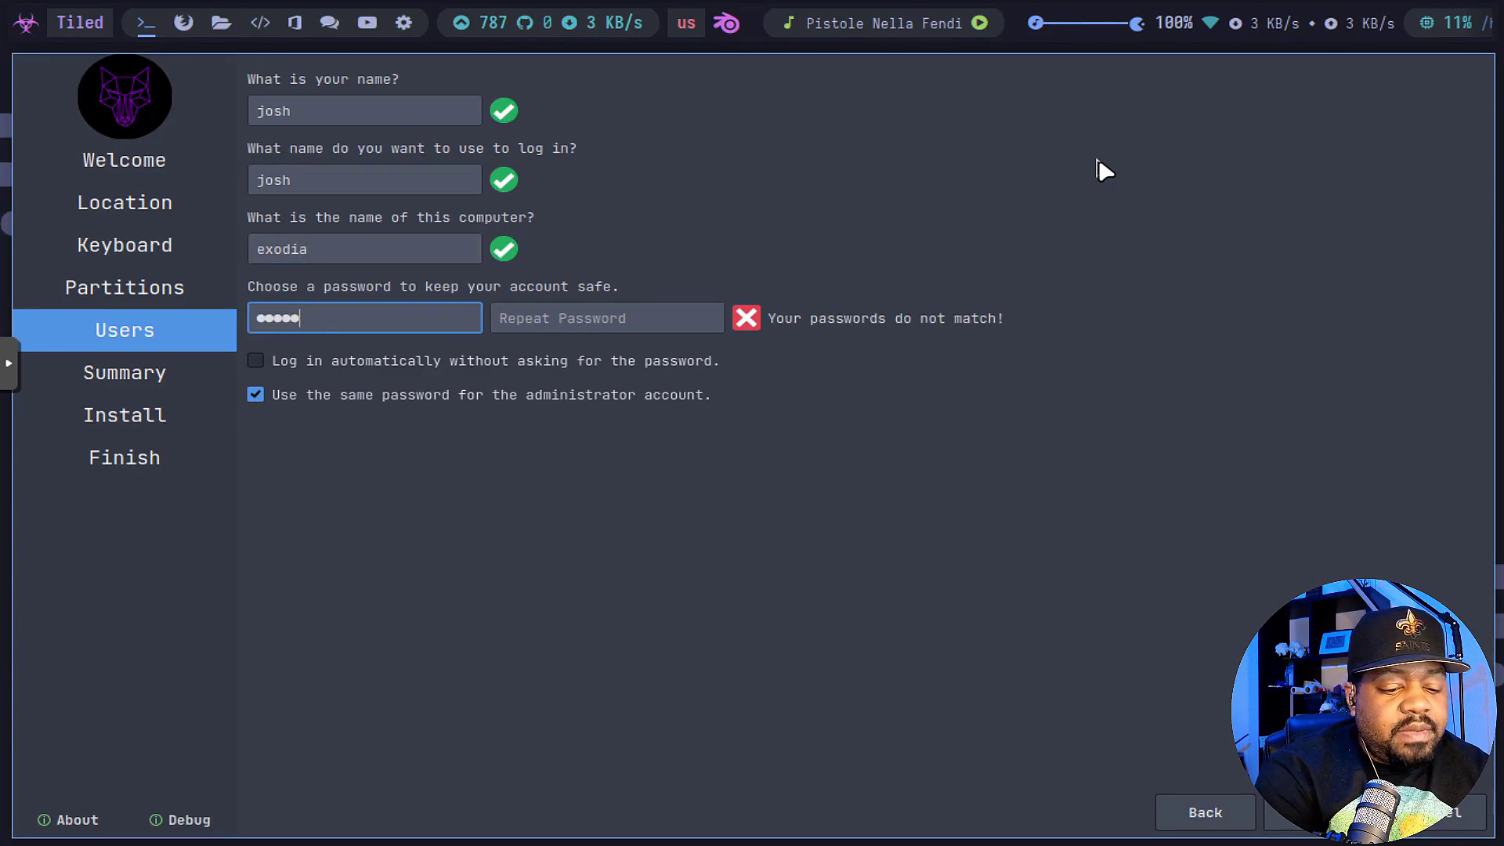
text(***)
key(Tab)
text(*********)
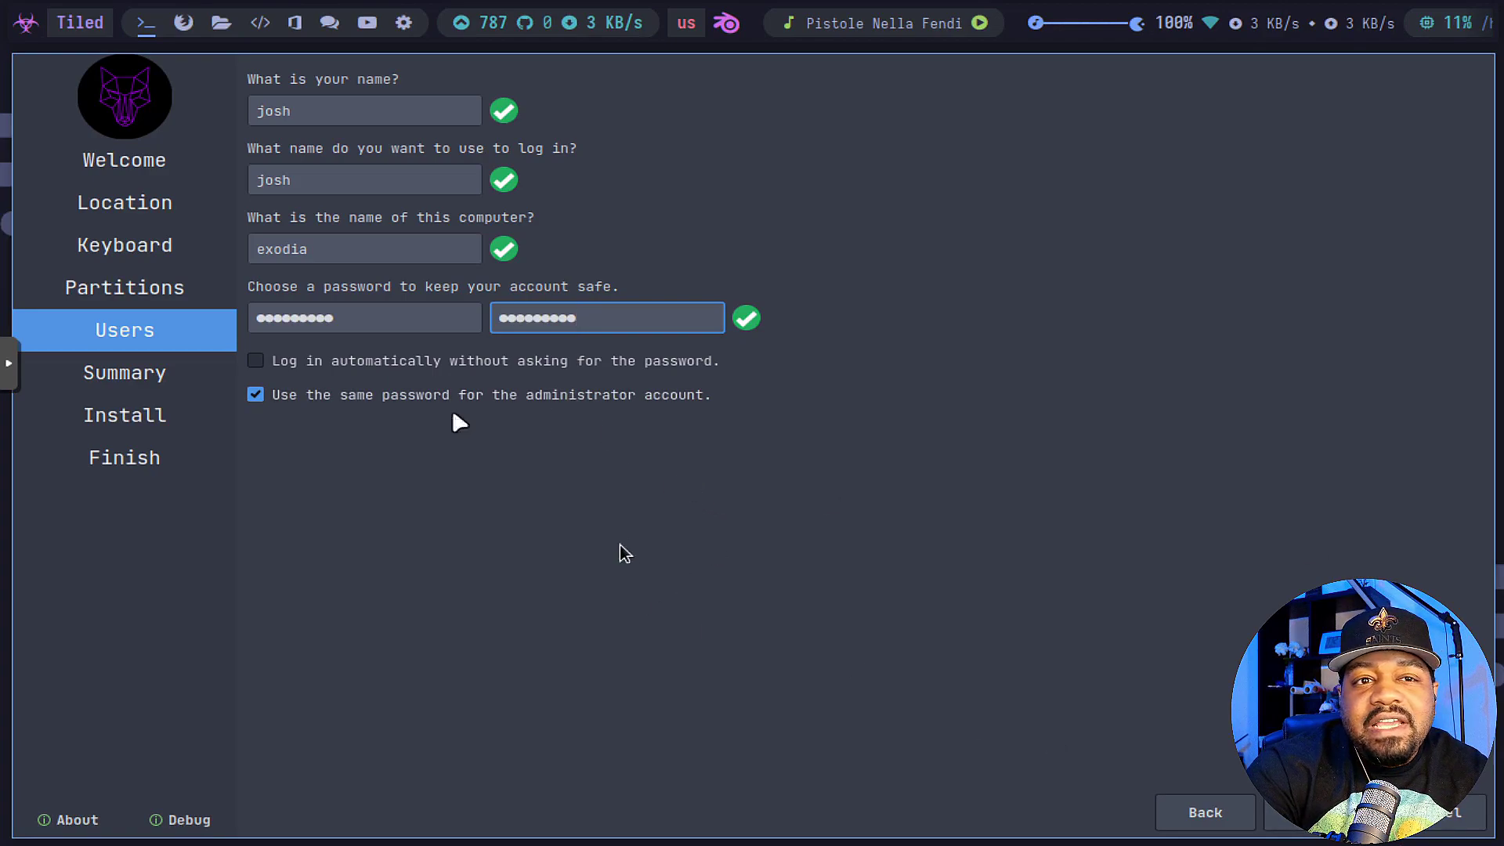
click(1316, 813)
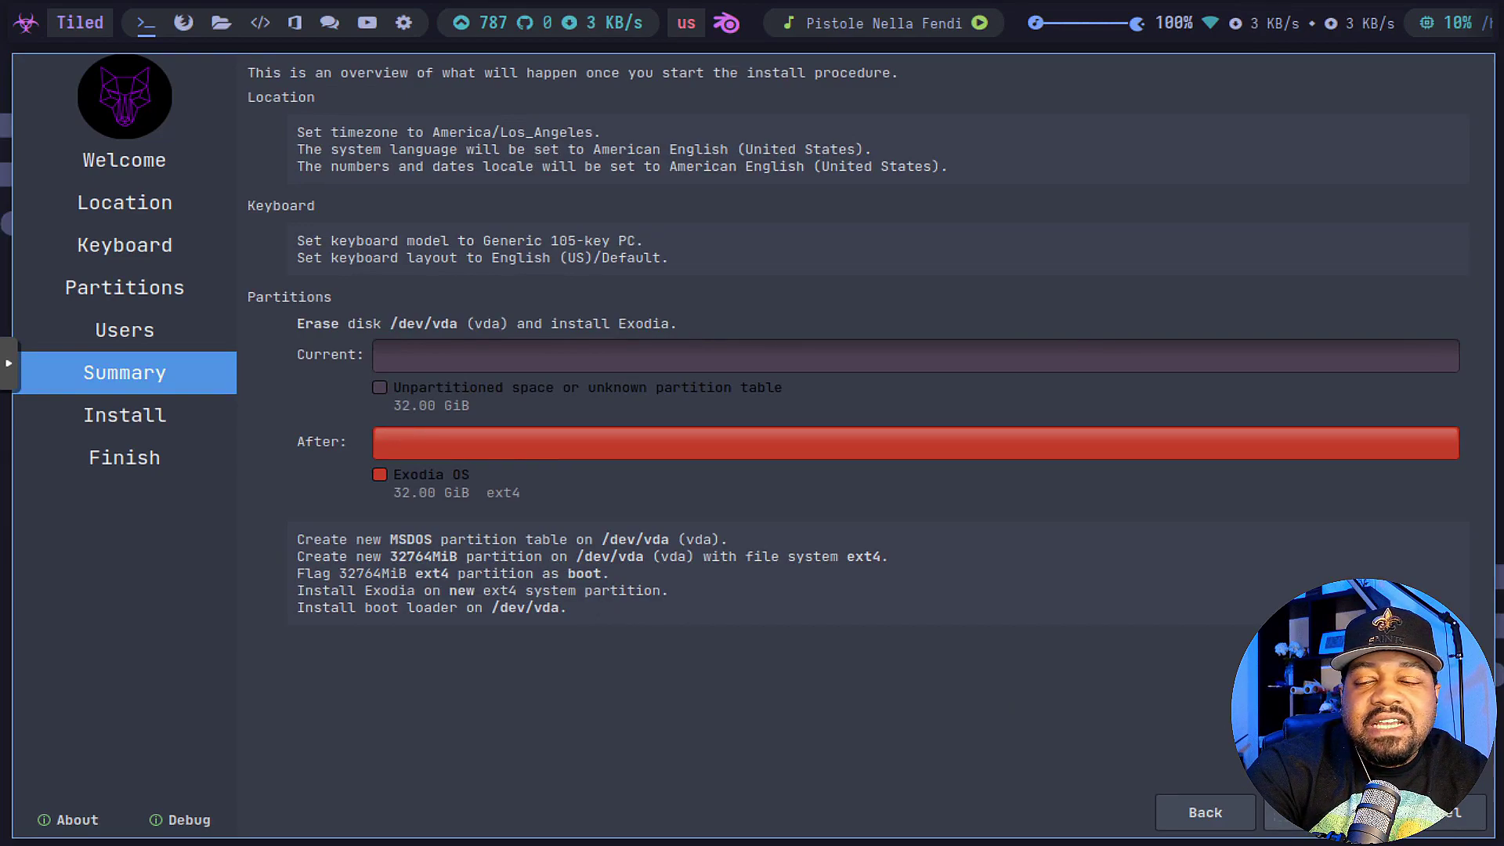
Start the installation of Exodia OS and restart into the new system once it finishes
click(1317, 813)
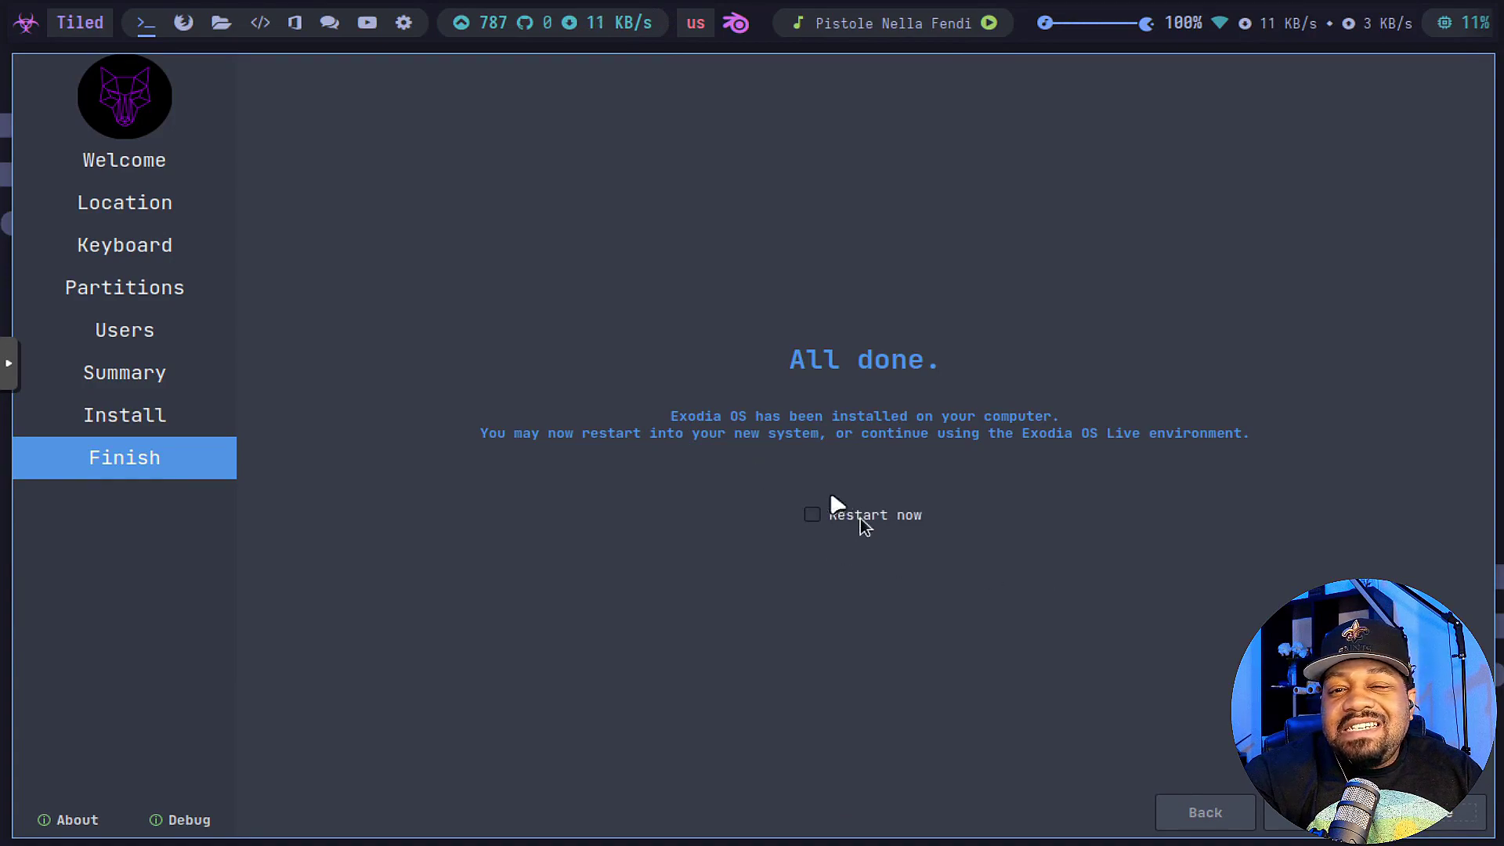
click(813, 516)
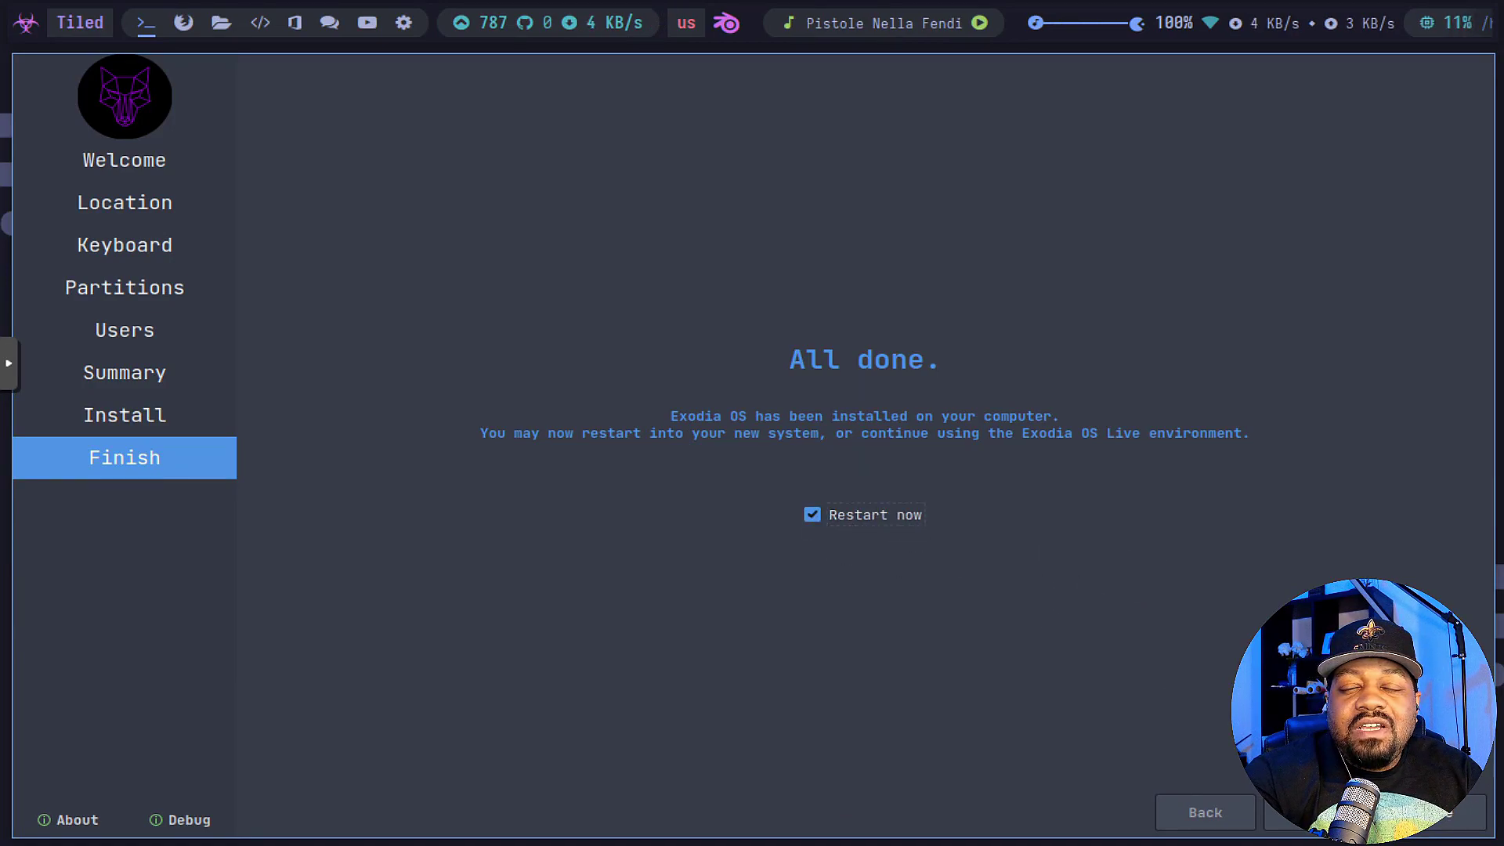
click(1444, 819)
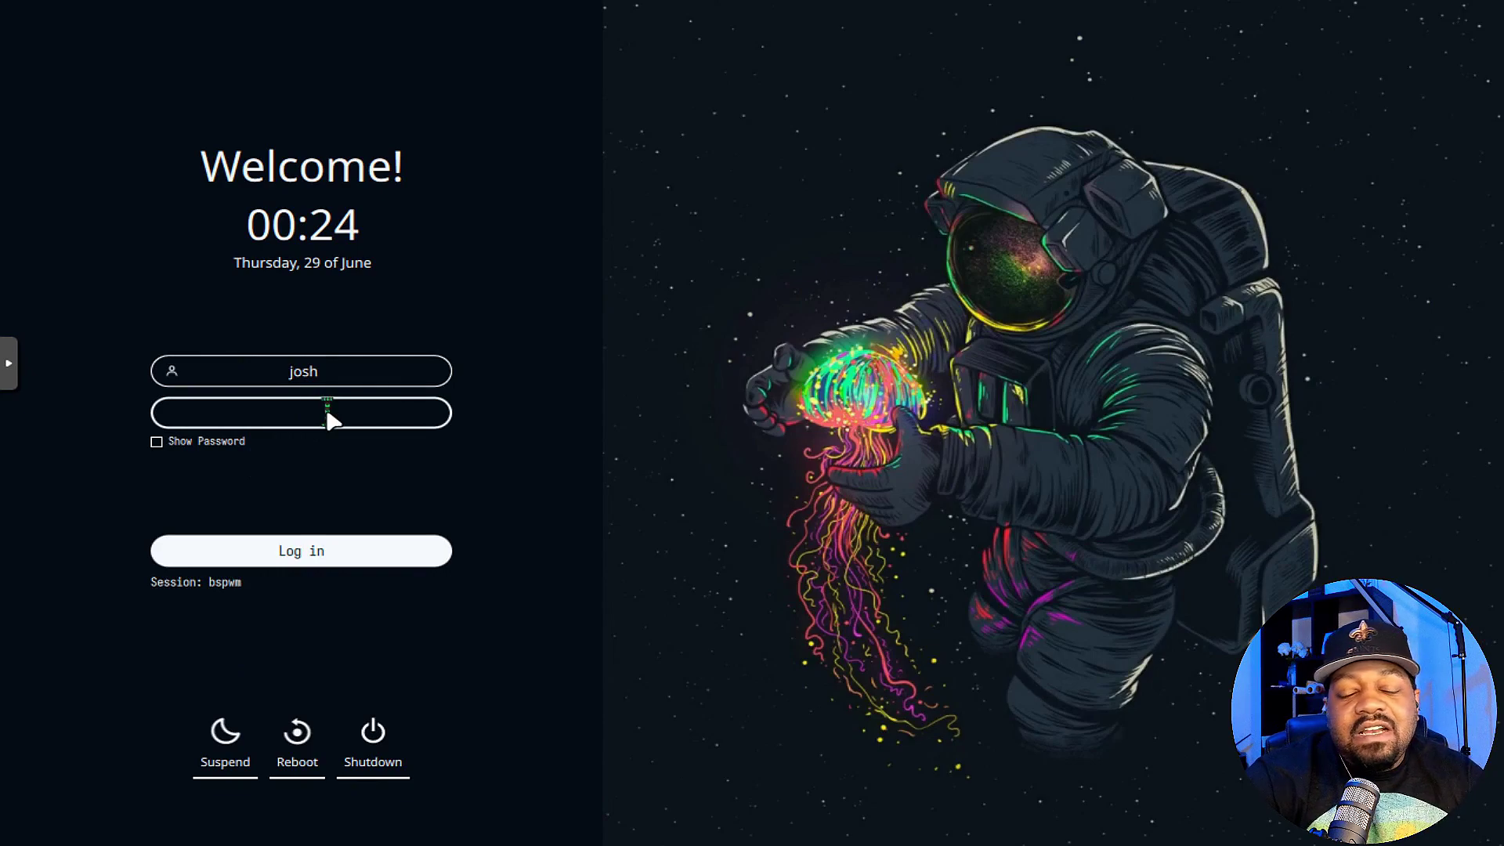
Enter the account password on the login screen, check the available sessions, and log in to the bspwm session
text(•••••••••)
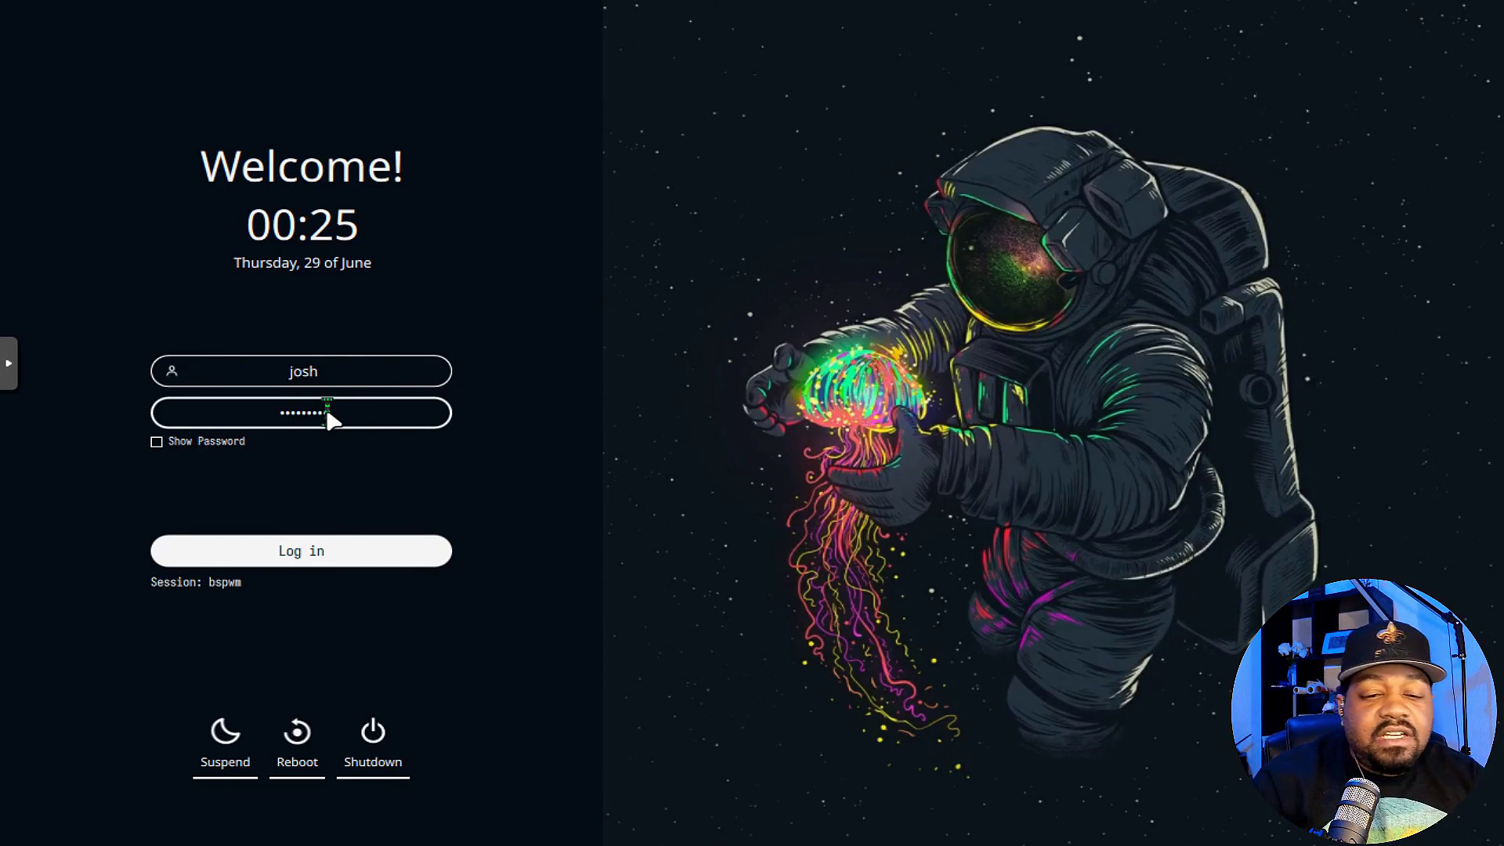
click(227, 588)
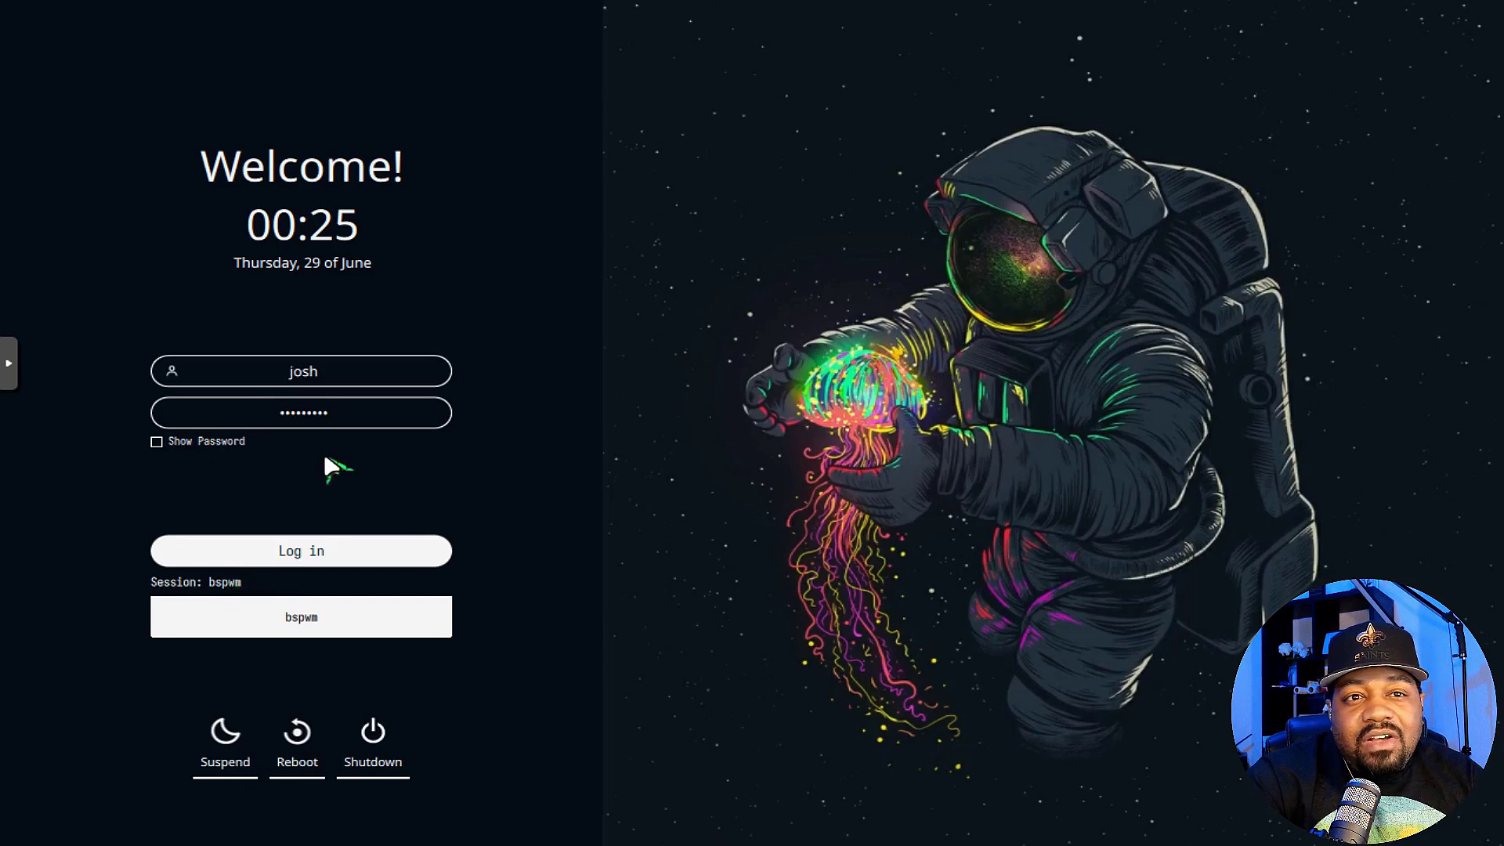
click(367, 414)
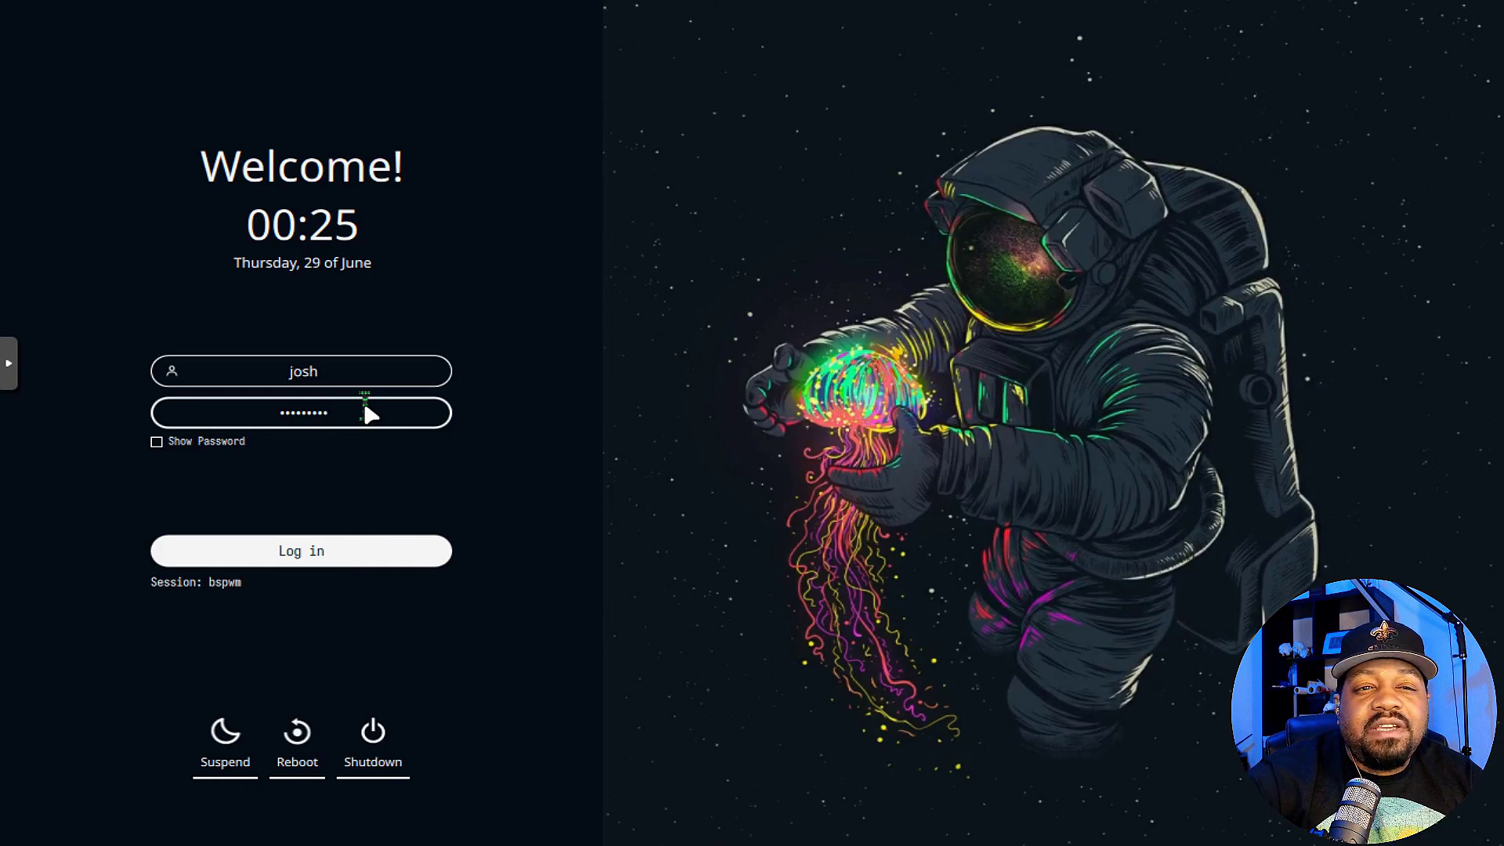
key(Return)
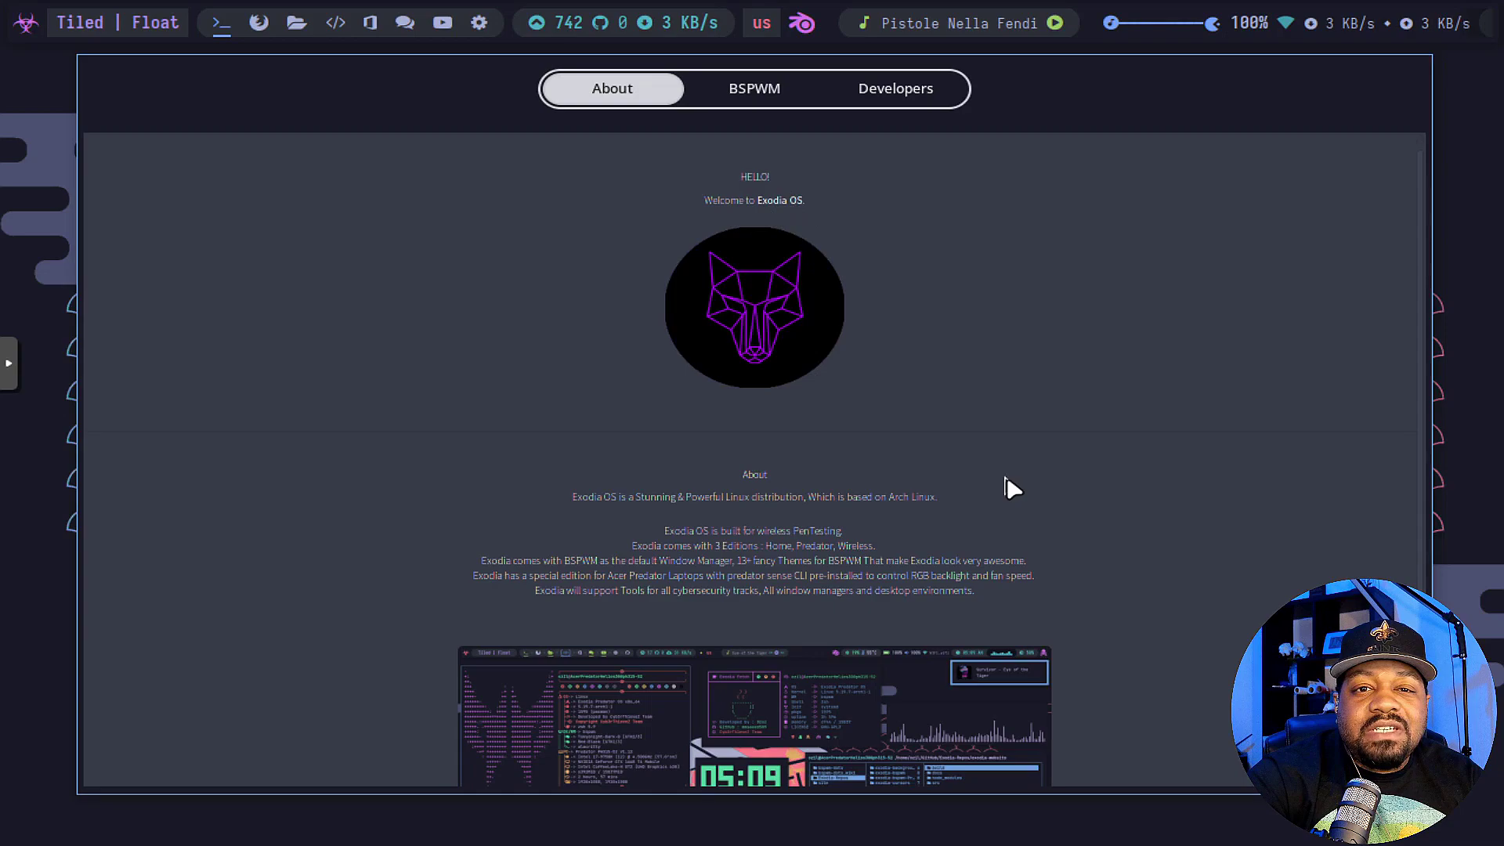
Review the welcome window's About page and its BSPWM page with the keybinding tables and the theme previews
scroll(1007, 484, down, 3)
scroll(1105, 519, up, 3)
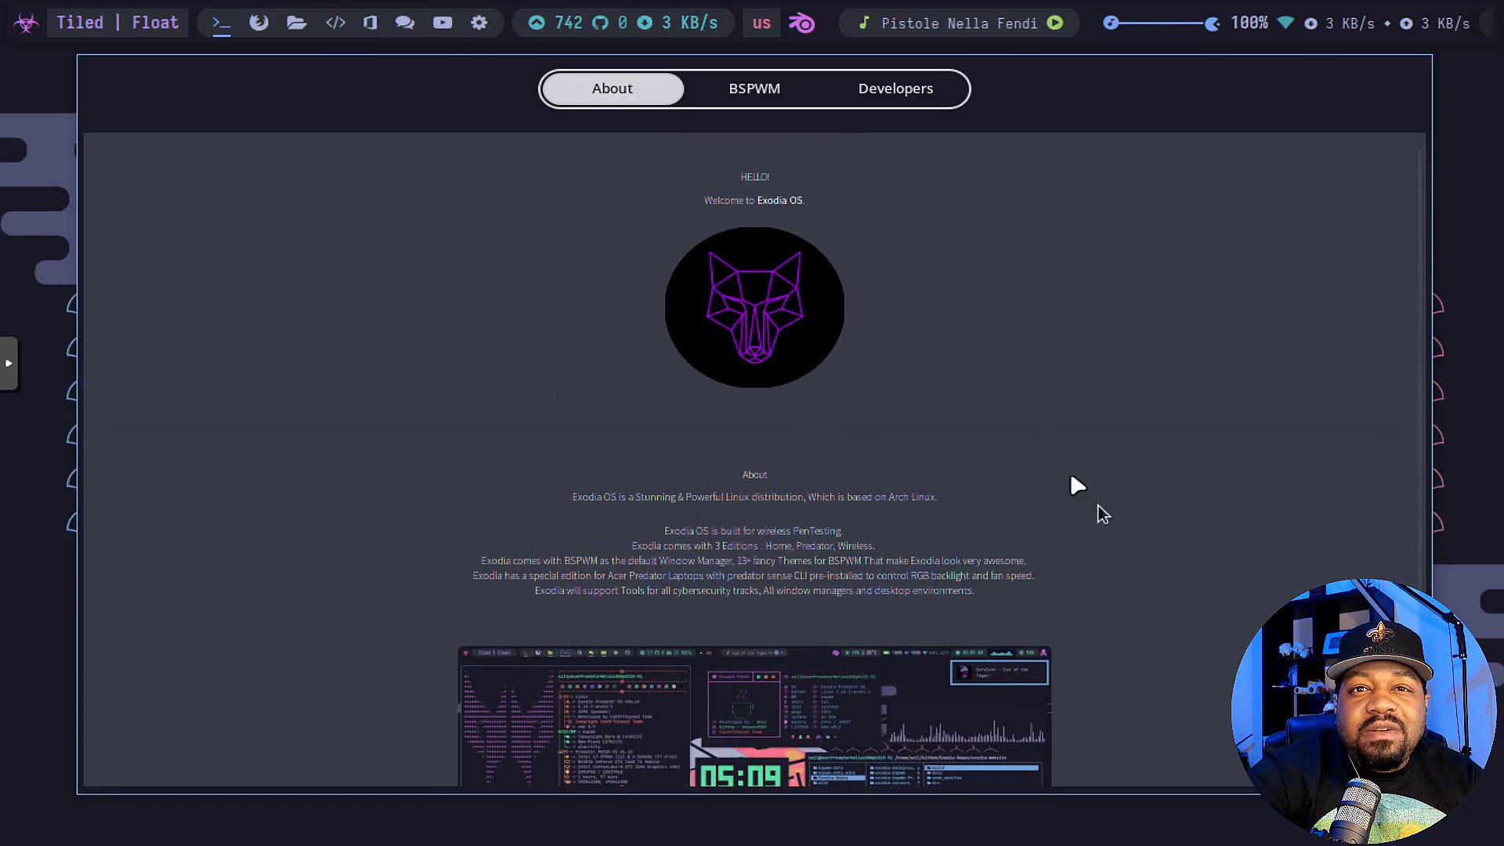
click(774, 97)
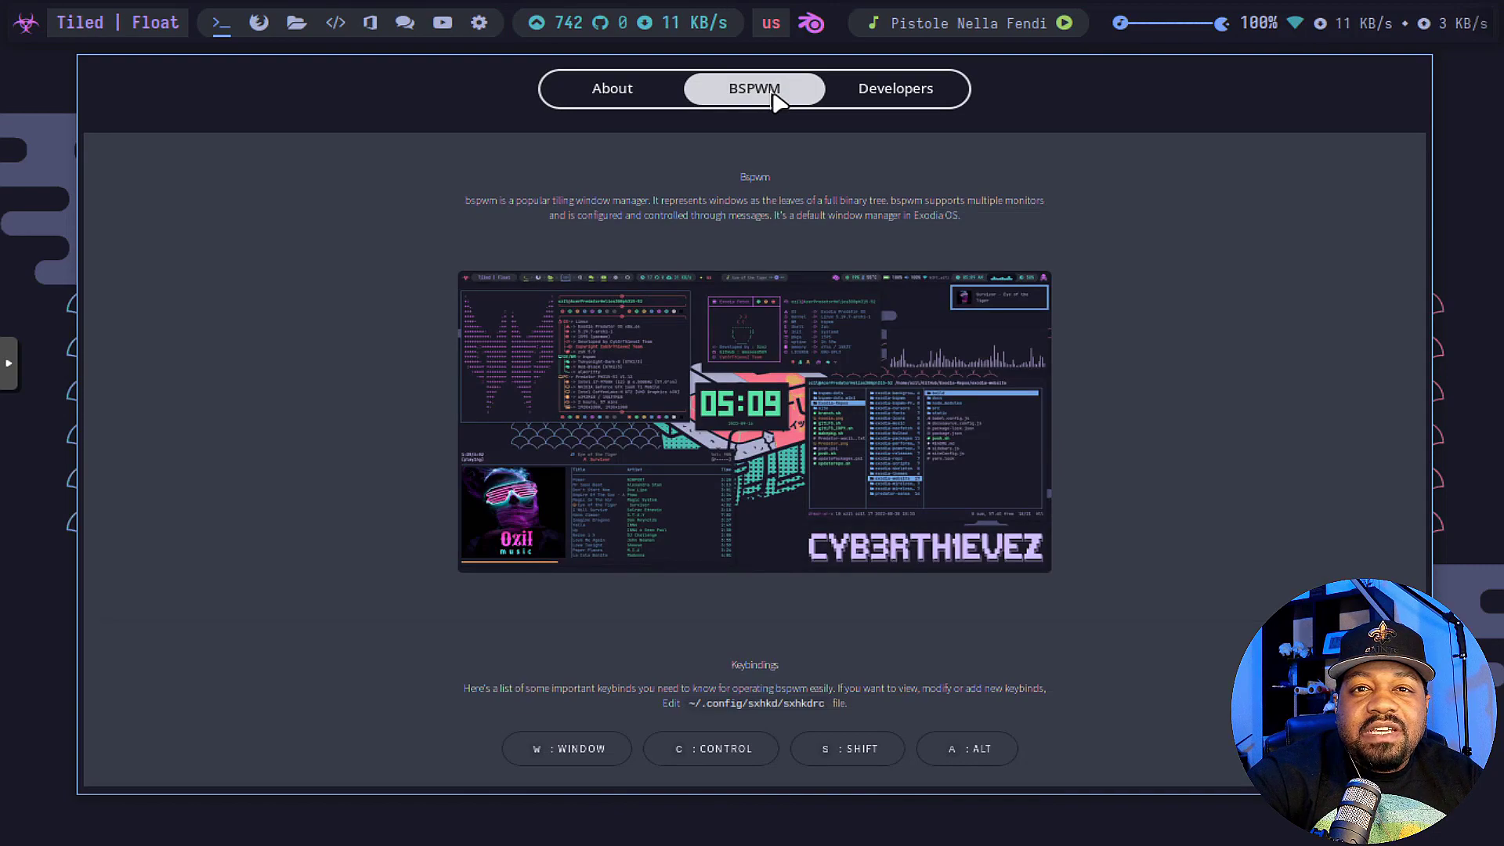
scroll(1191, 513, down, 3)
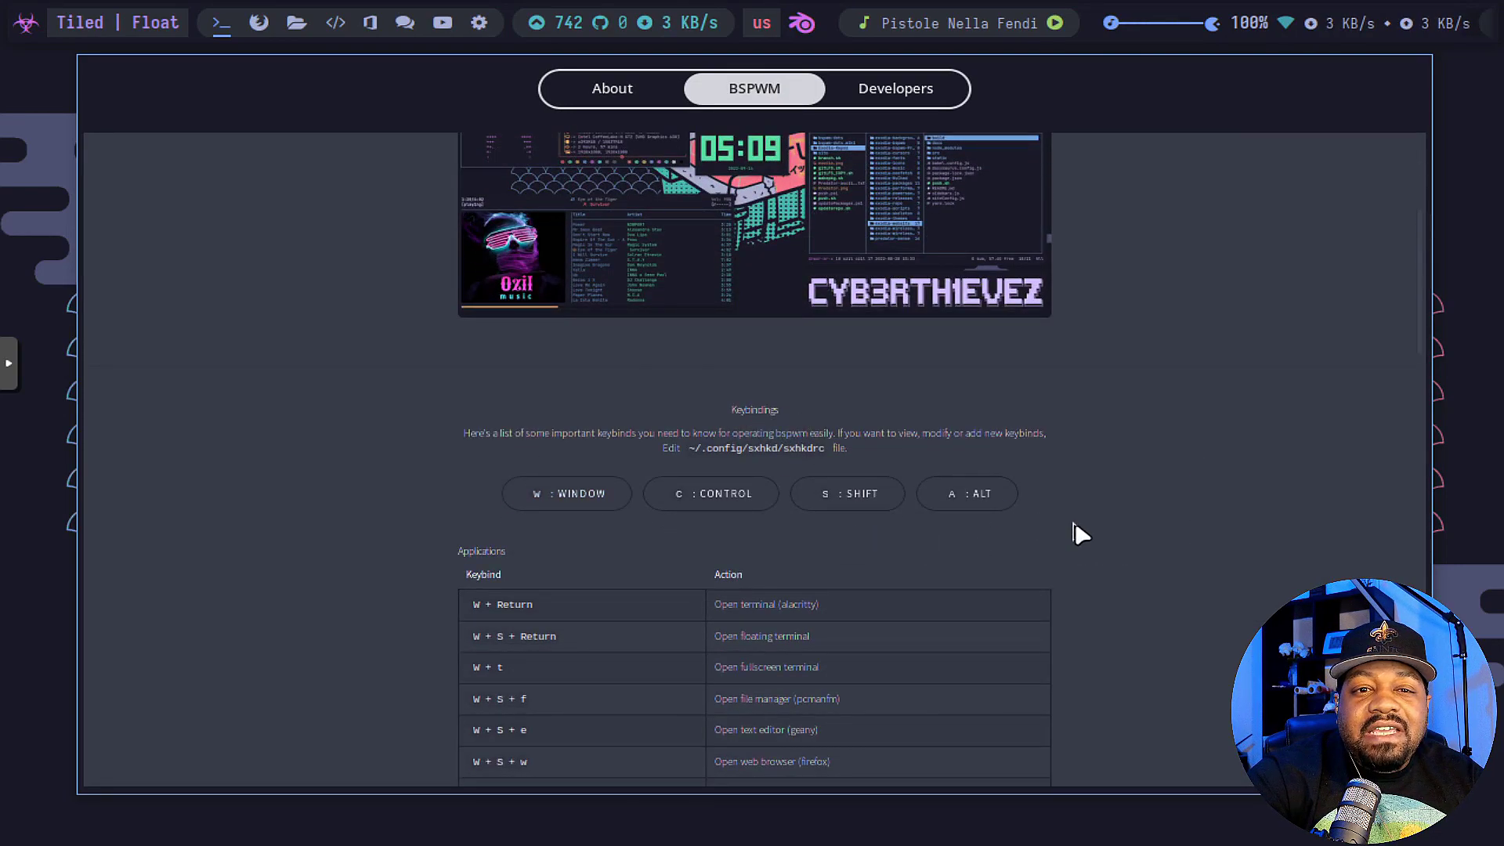
scroll(1075, 522, down, 10)
scroll(1077, 521, down, 12)
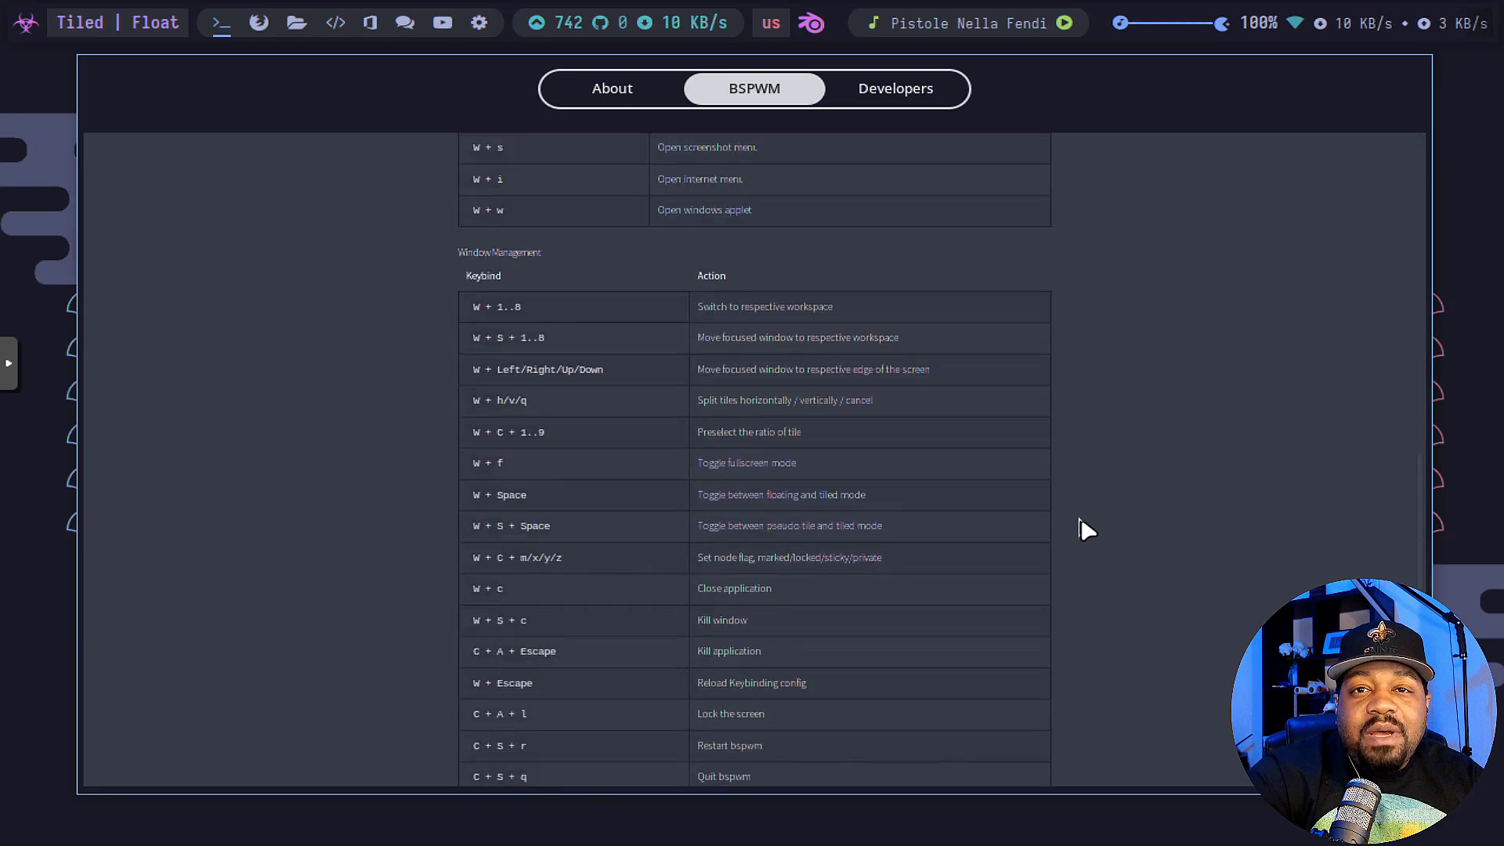
scroll(1081, 518, down, 1)
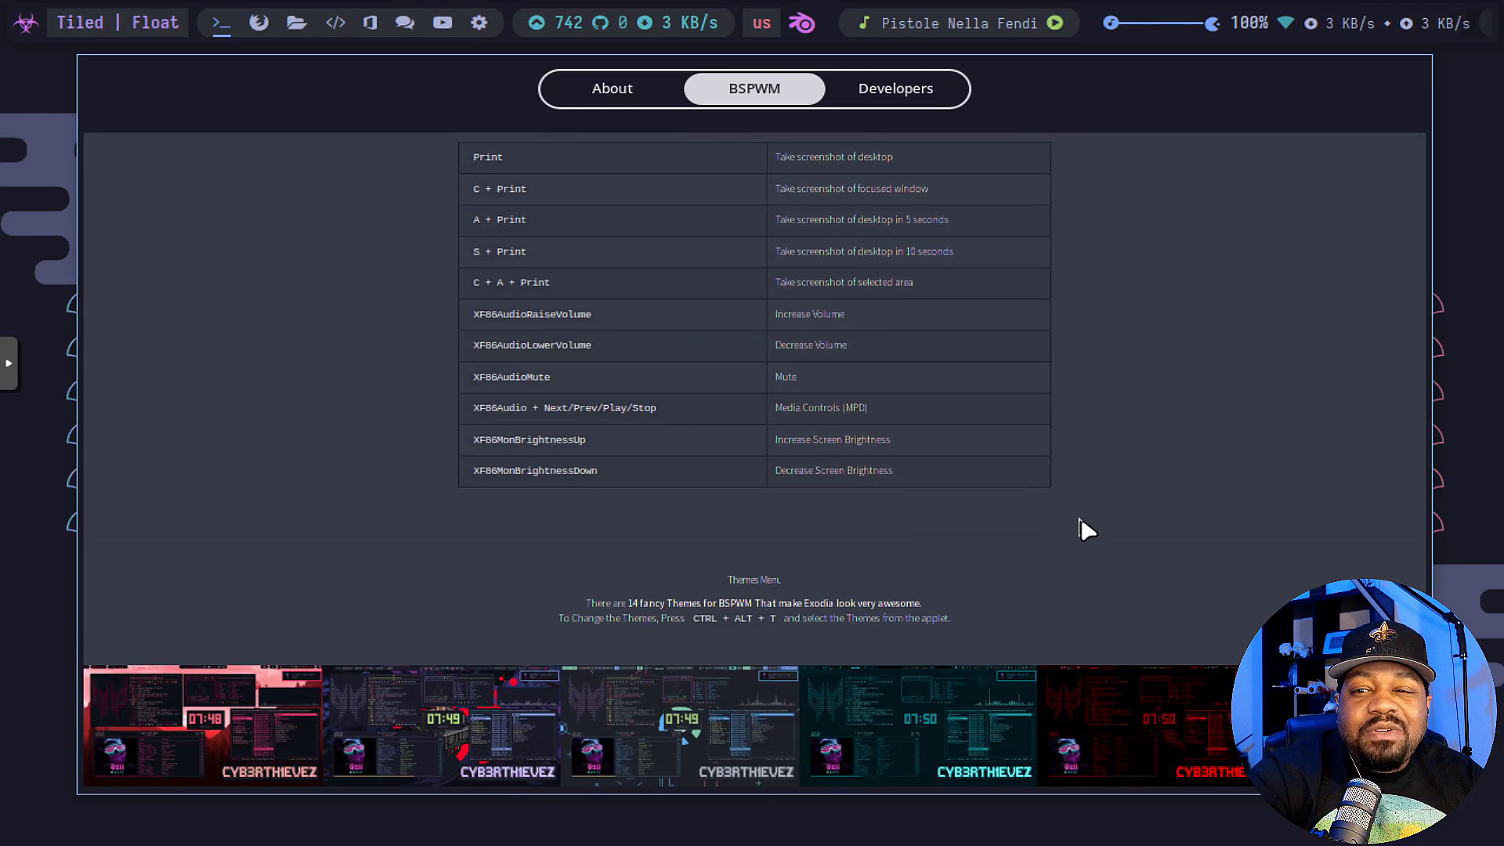
mouse_move(246, 688)
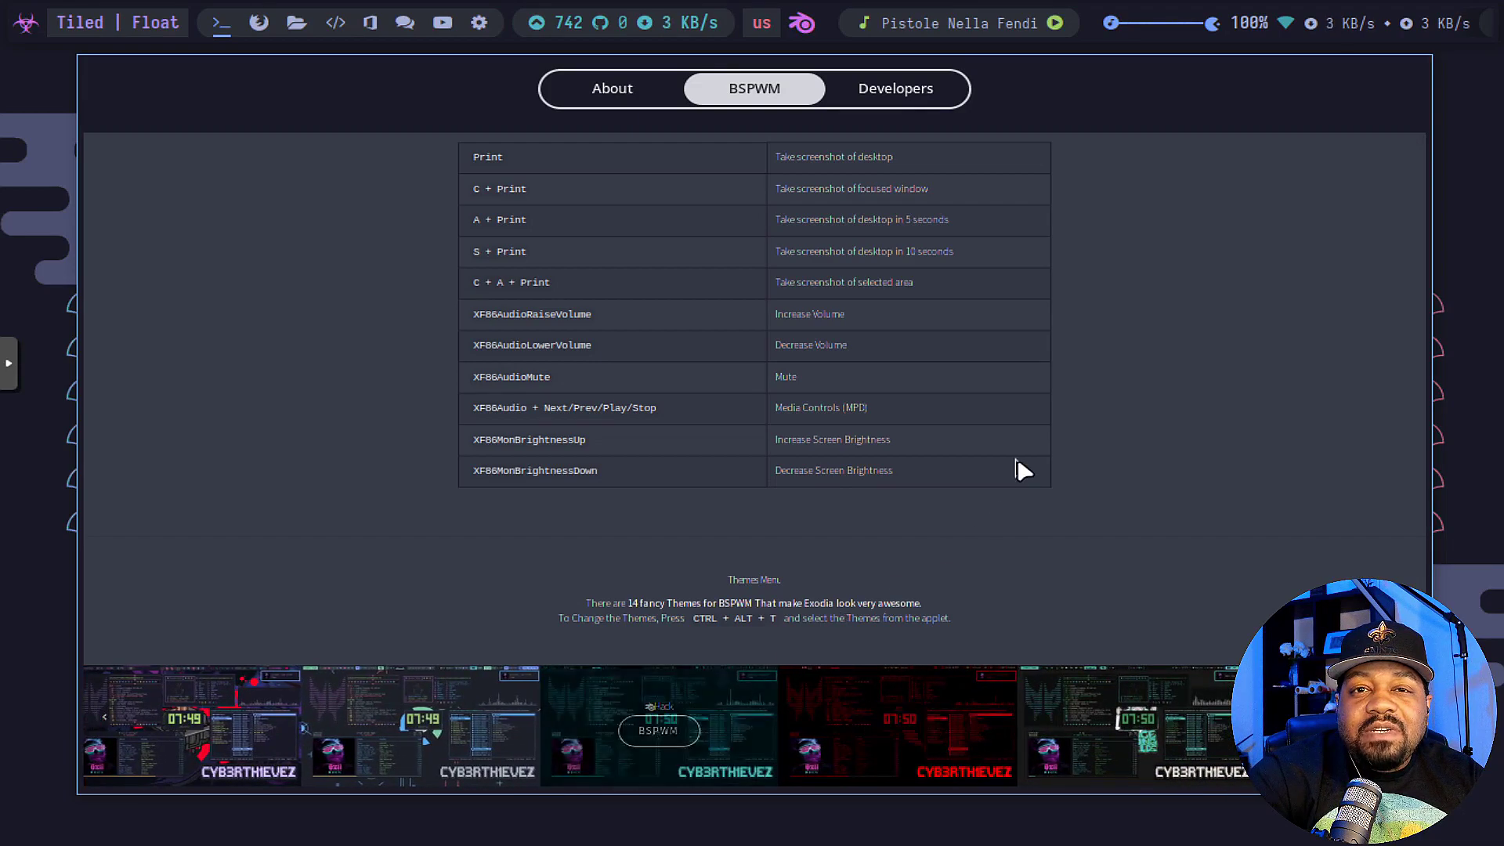
scroll(1169, 484, up, 1)
scroll(1171, 481, up, 15)
scroll(1126, 330, up, 10)
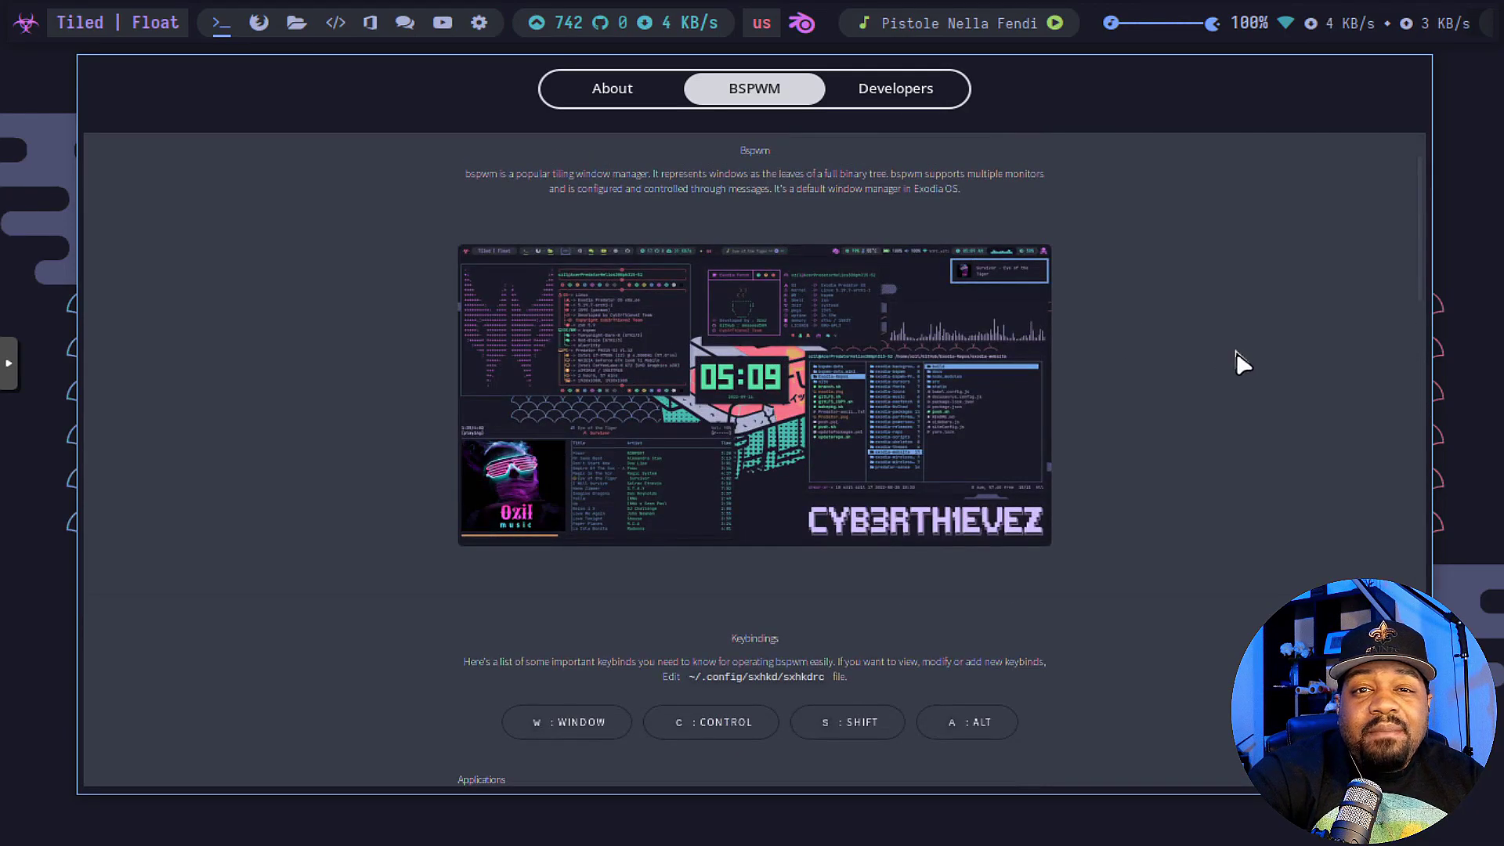
Look over the Developers page of the welcome window and close the window
click(911, 98)
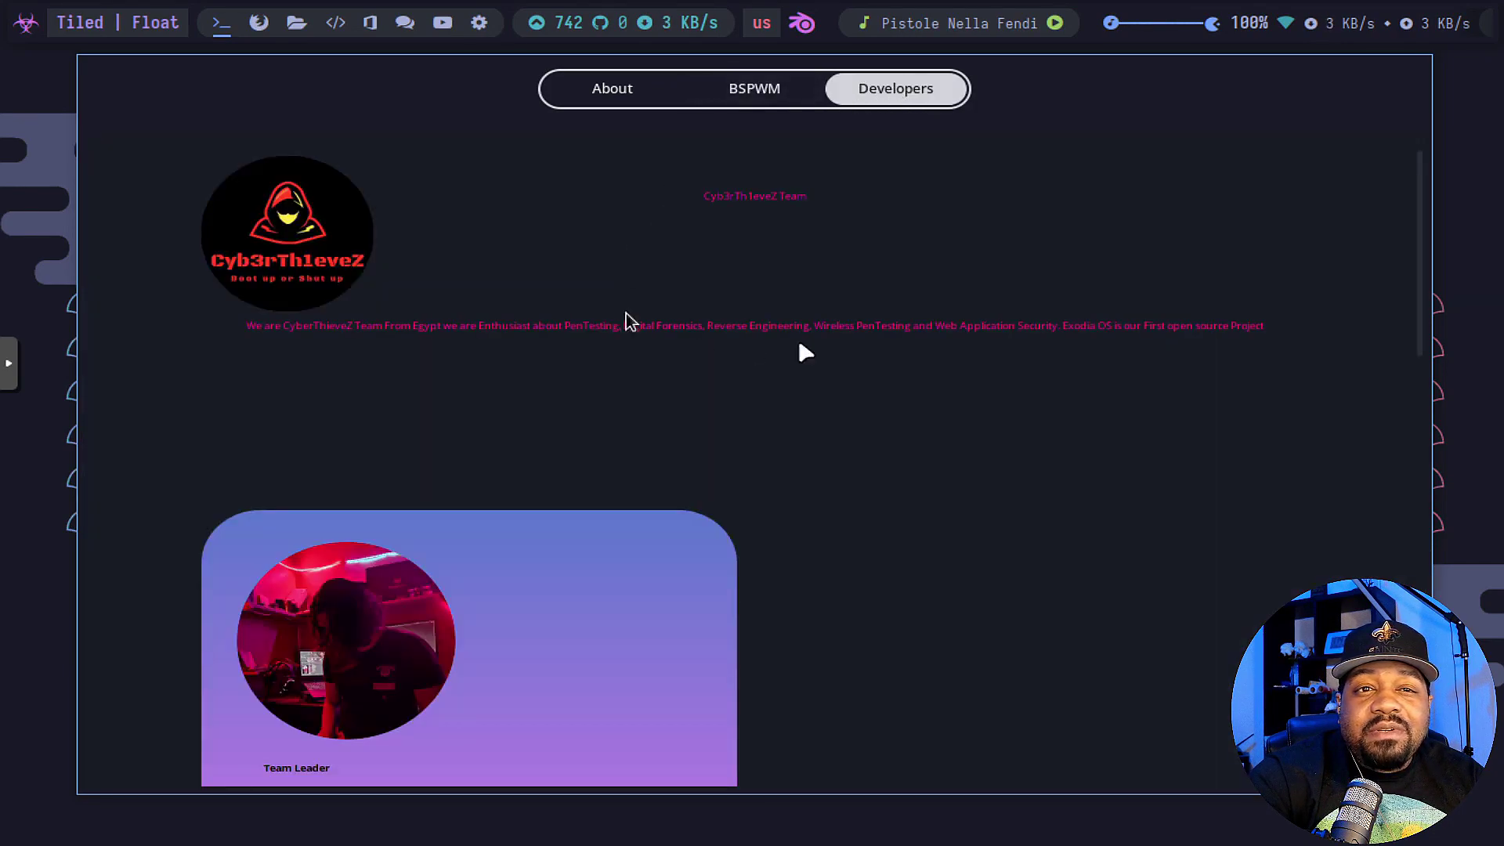
scroll(1136, 432, down, 4)
scroll(1136, 432, up, 3)
scroll(1136, 435, up, 2)
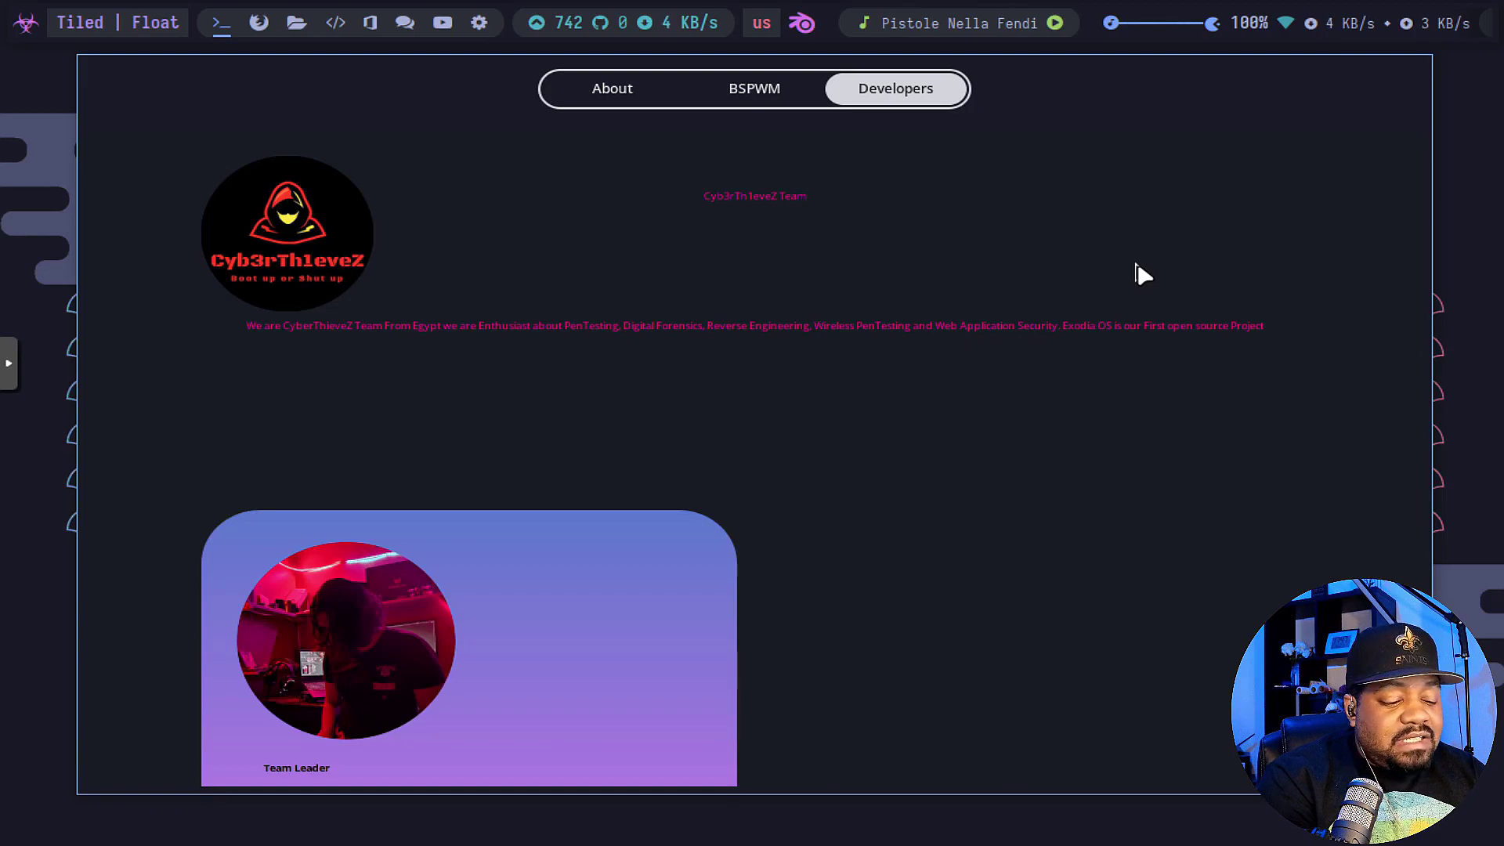
key(super+q)
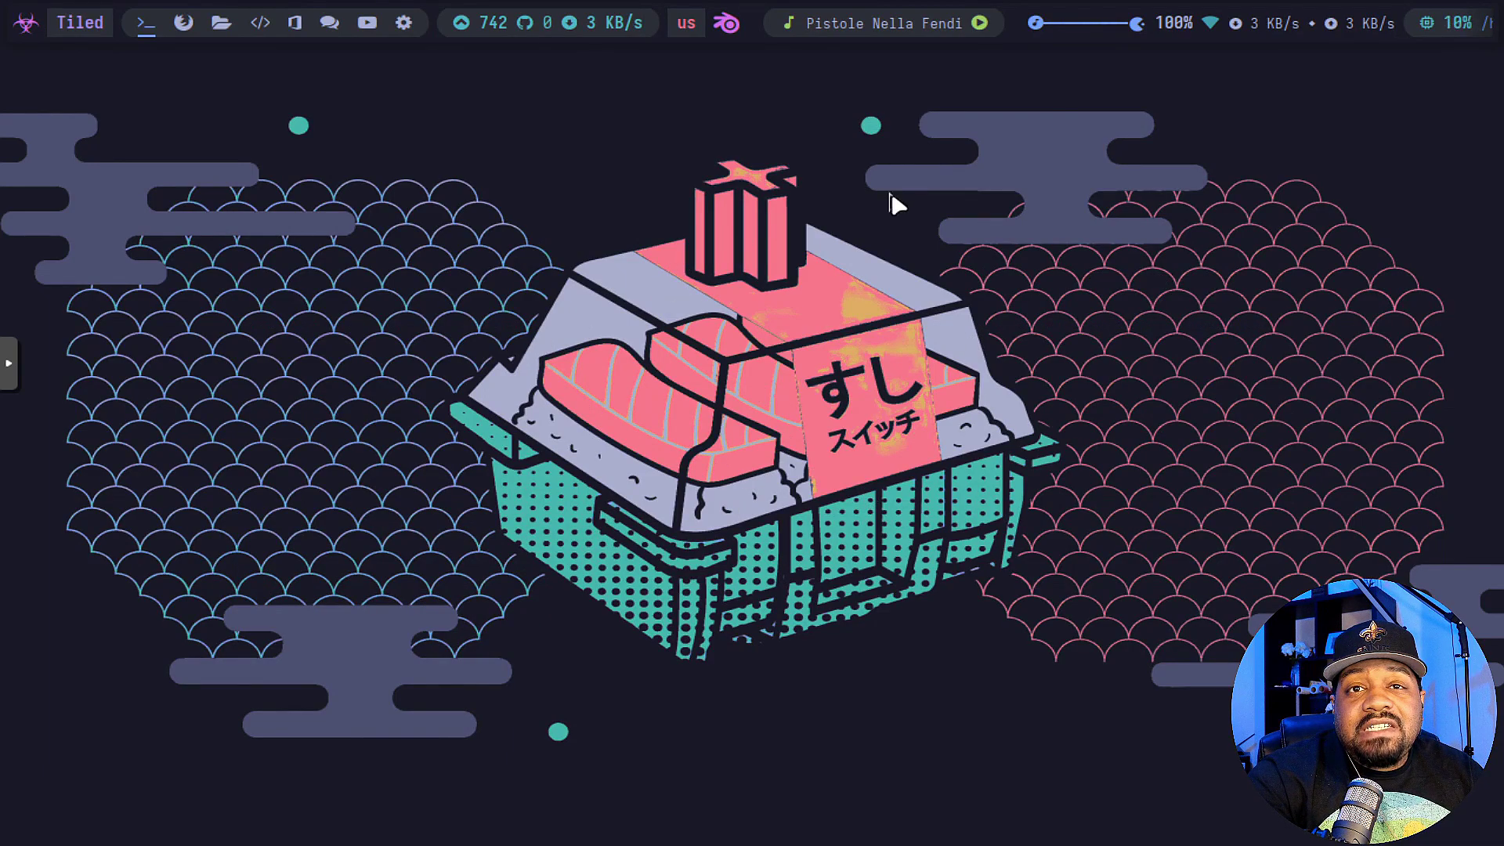
Show the desktop's main menu from the bar and from the wallpaper, and dismiss it
click(24, 26)
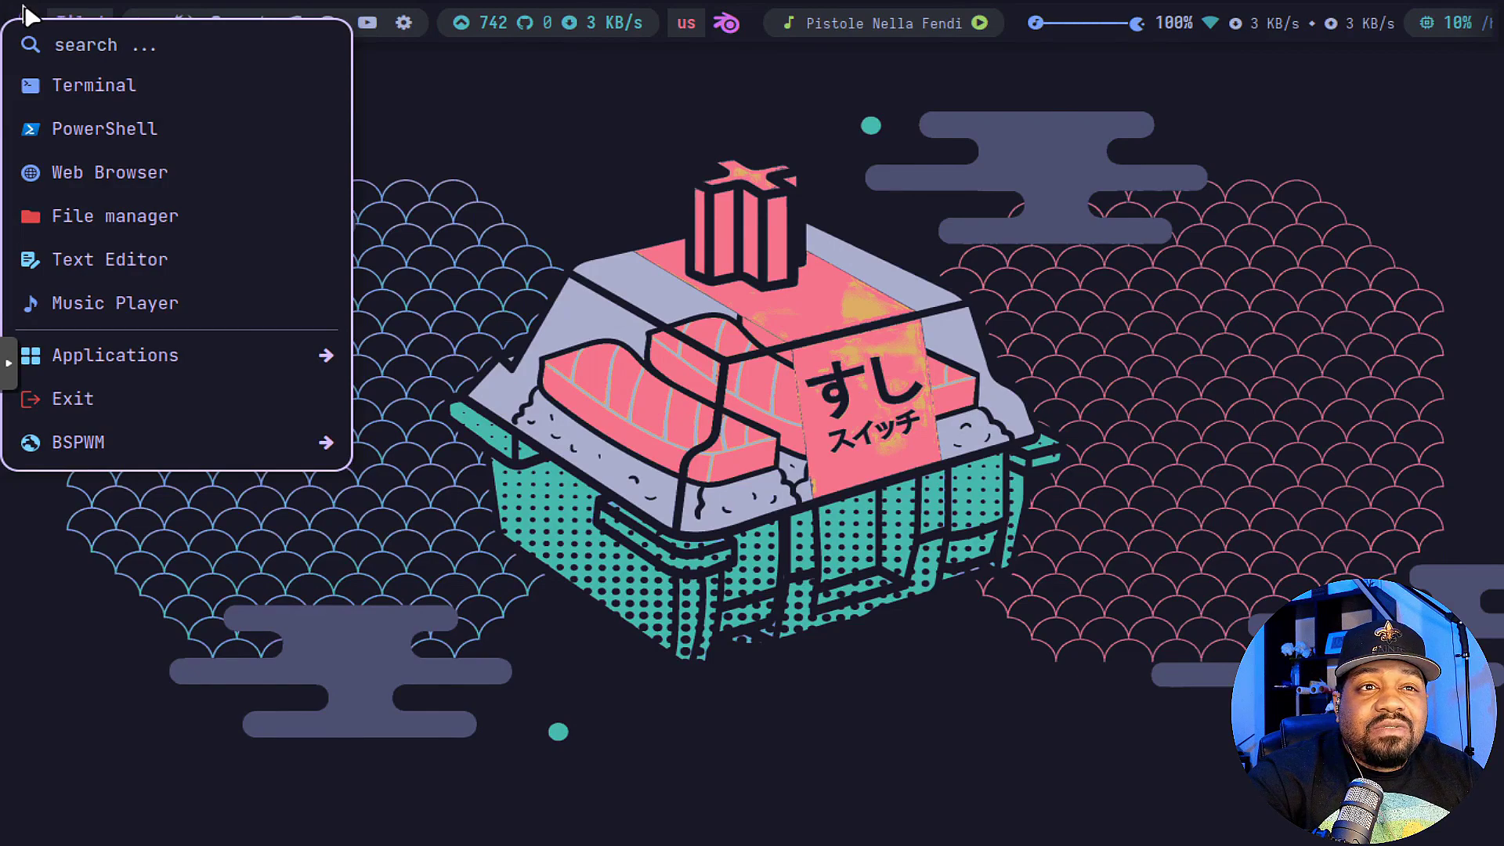
click(25, 17)
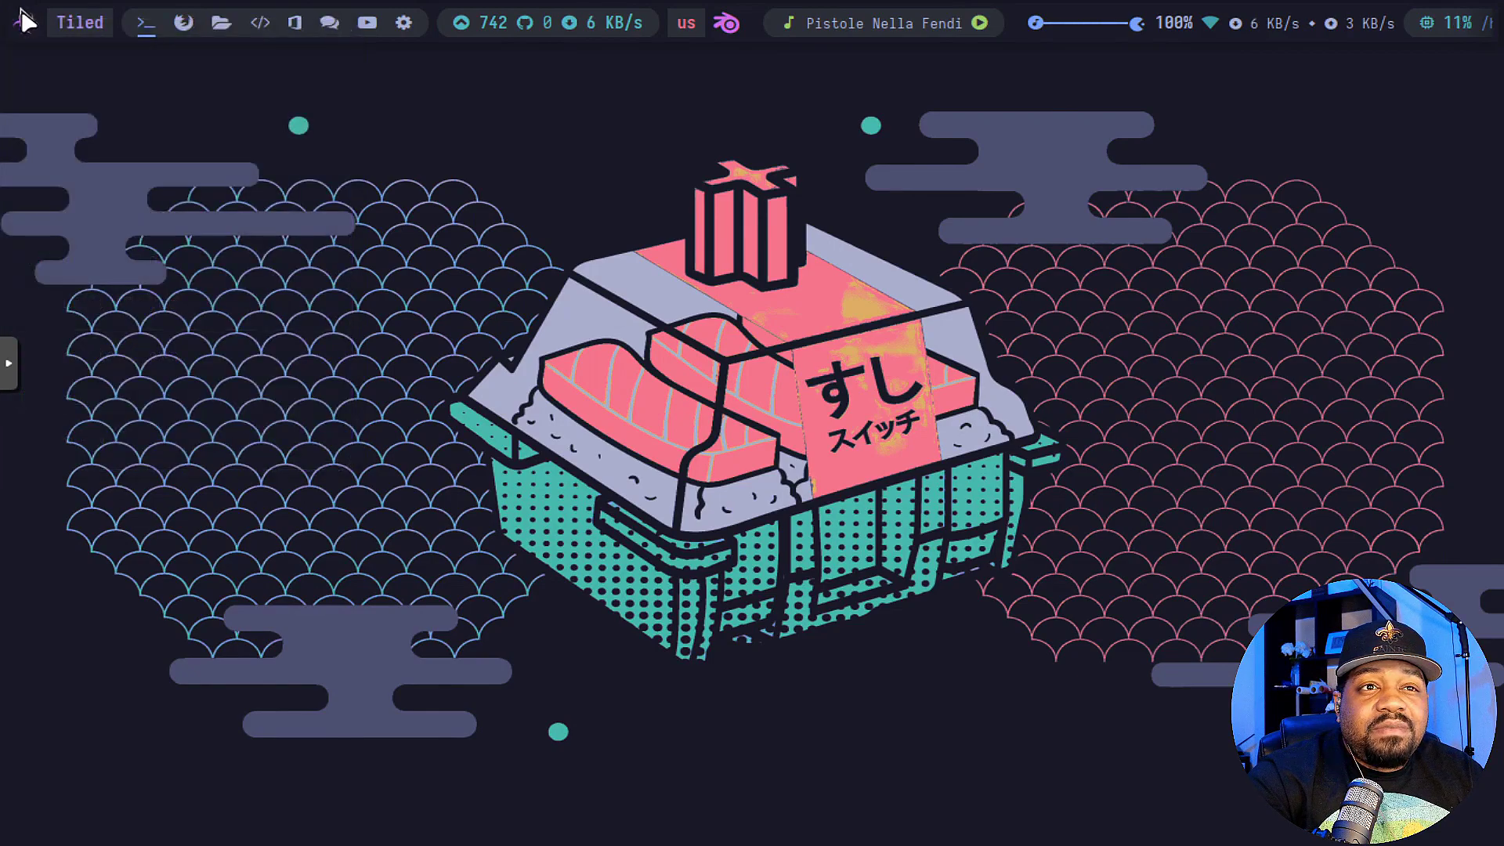
right_click(1002, 331)
click(786, 283)
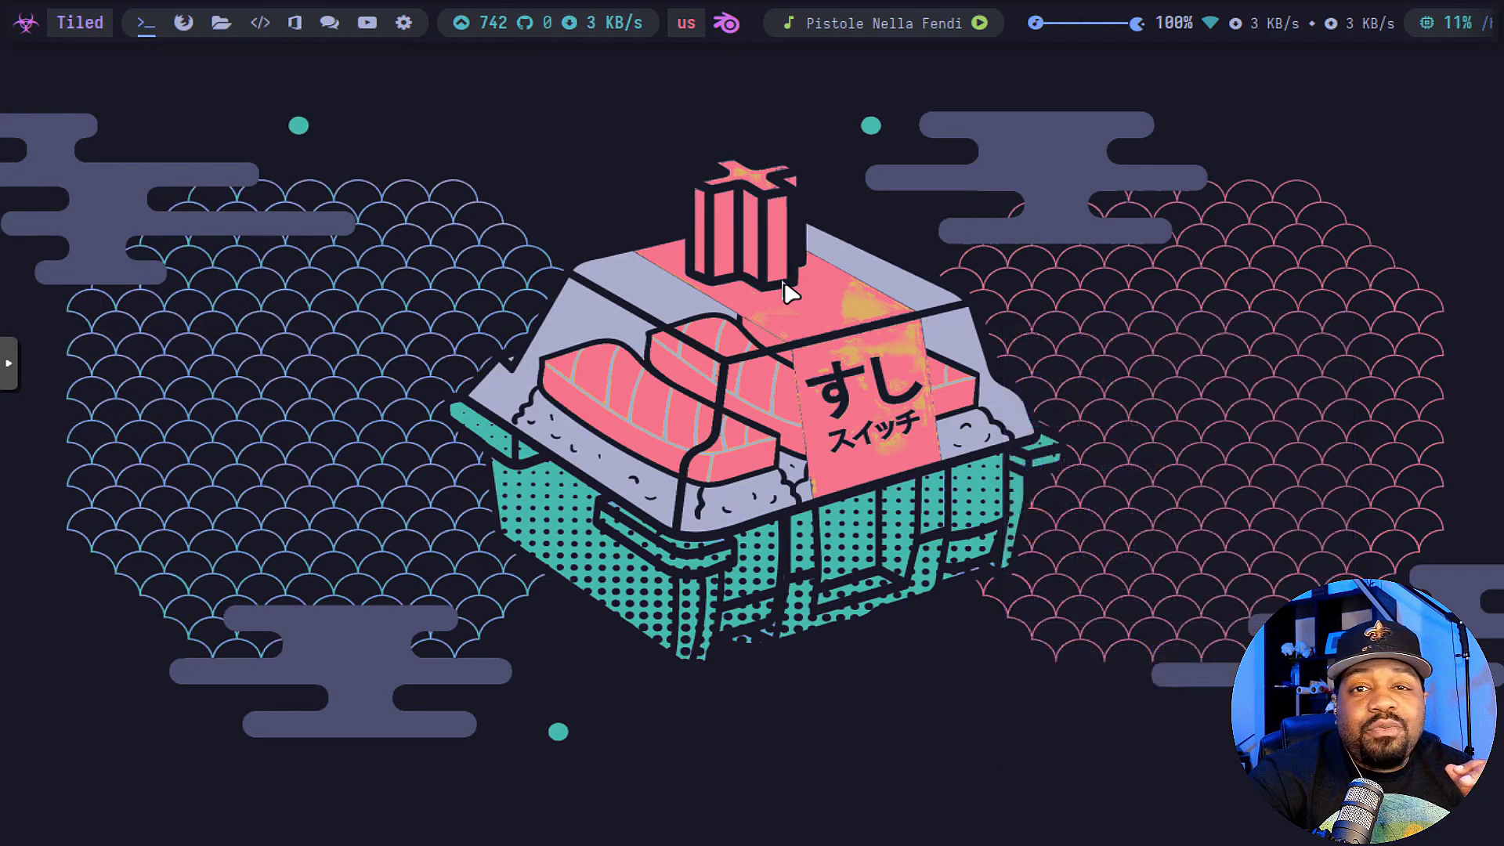
Open a terminal and enter the system update command yay -Syu without running it
right_click(783, 282)
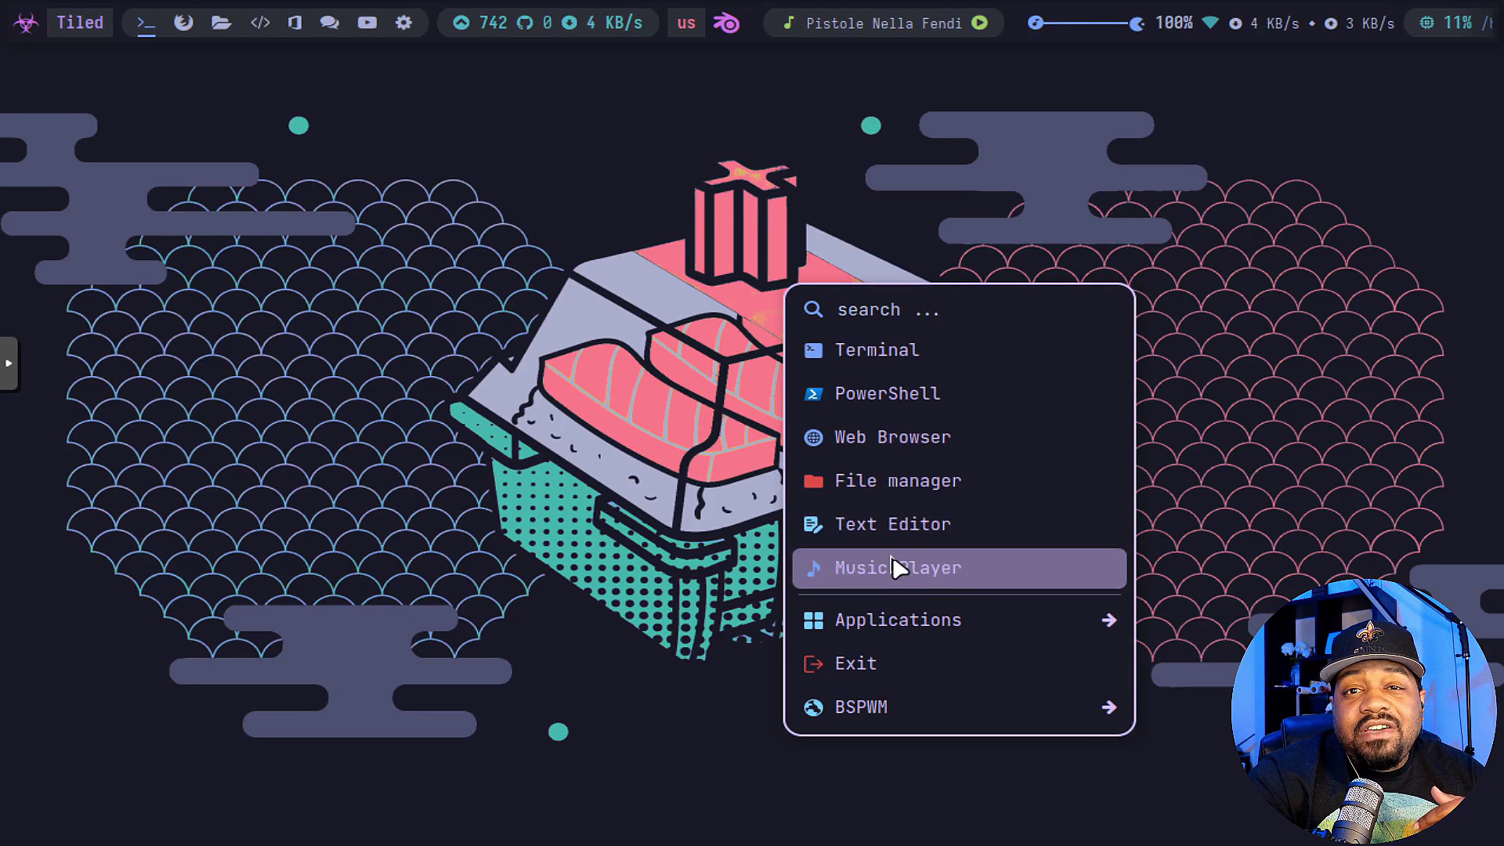
click(898, 351)
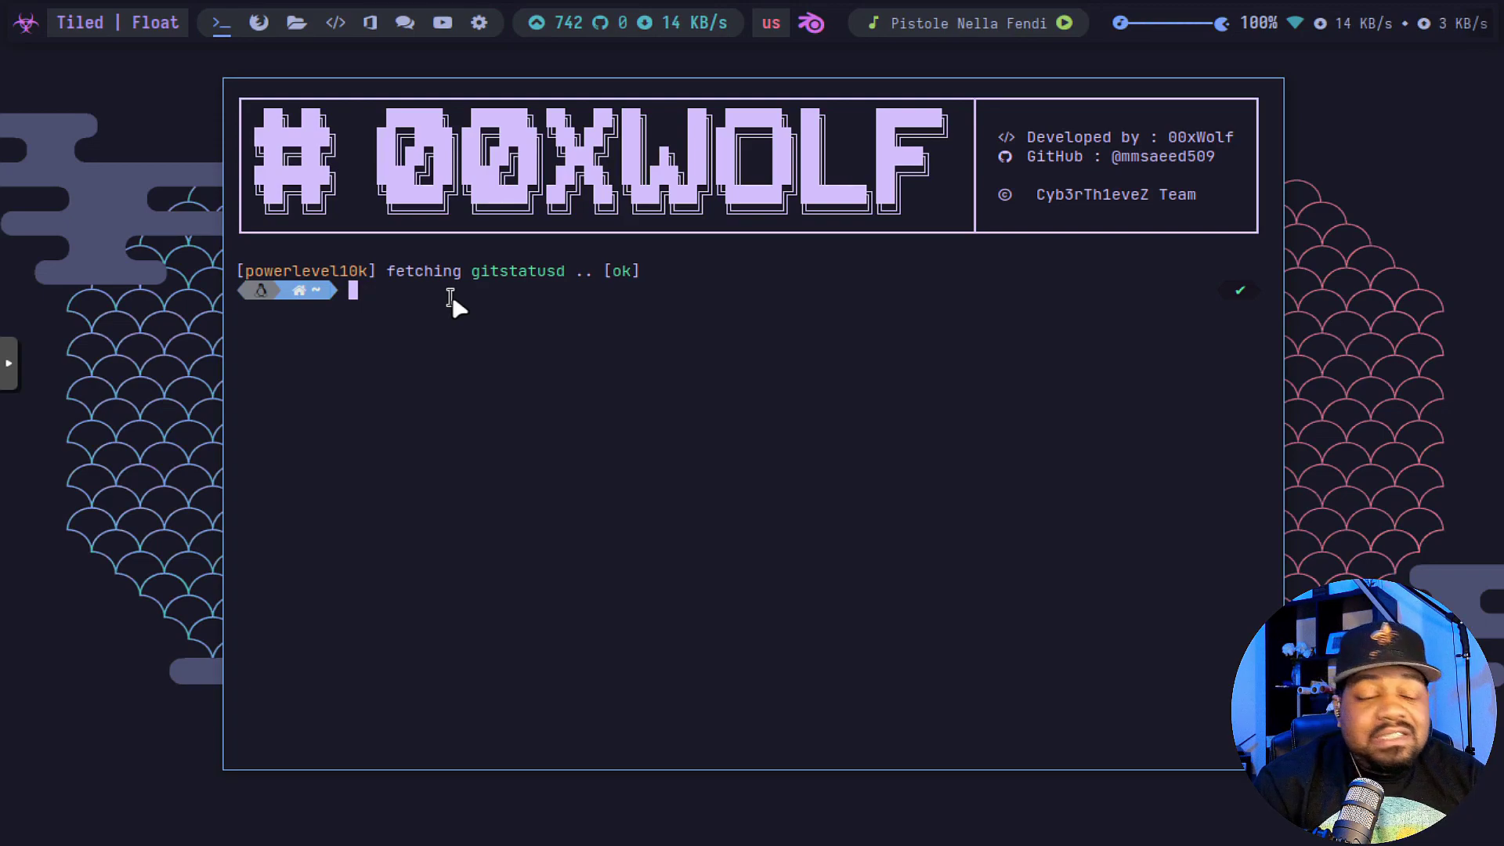
text(yay -)
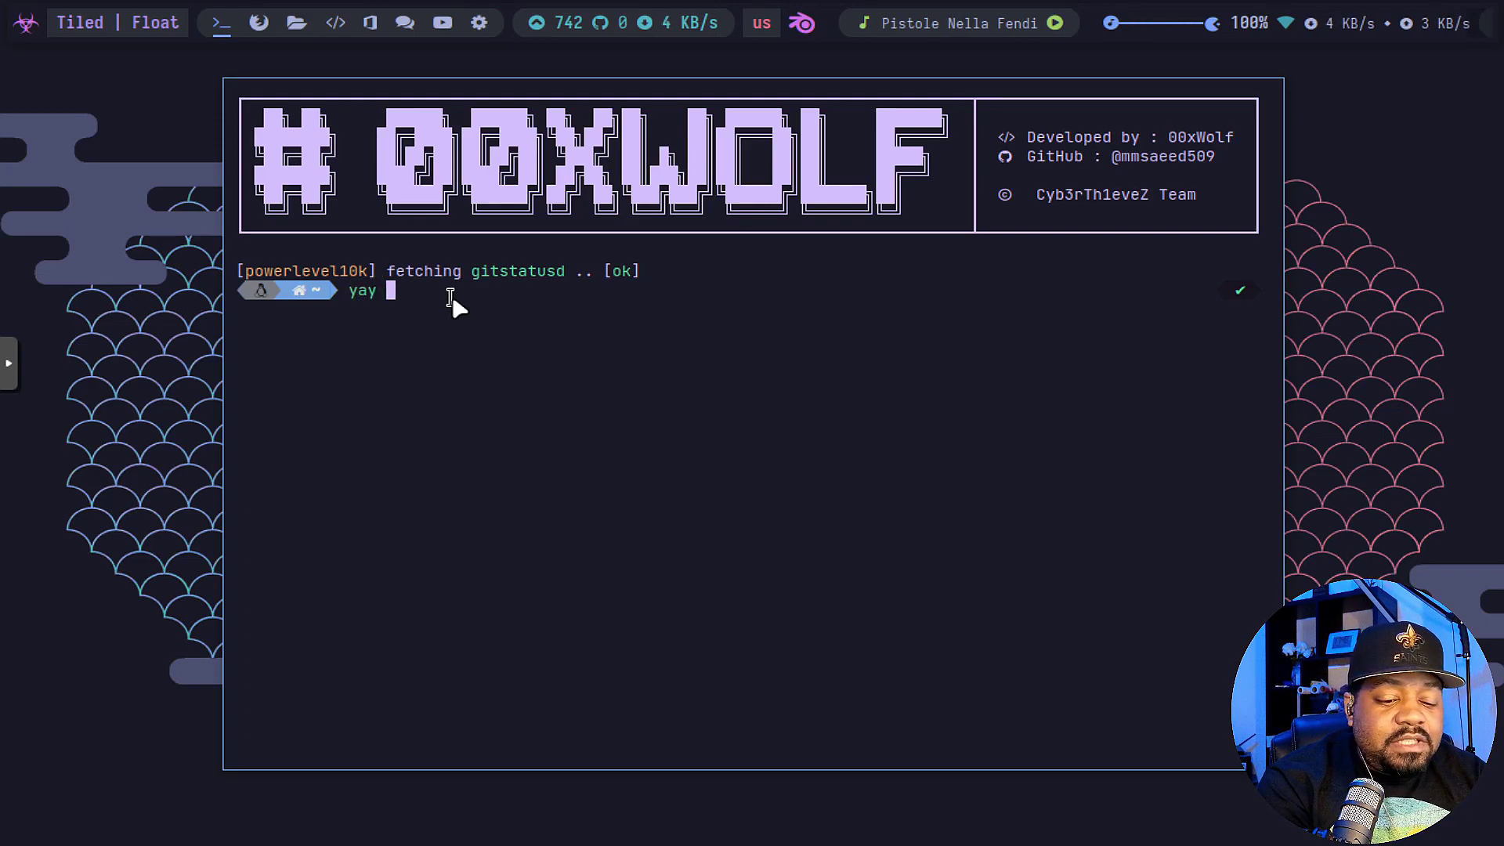
text(Syu)
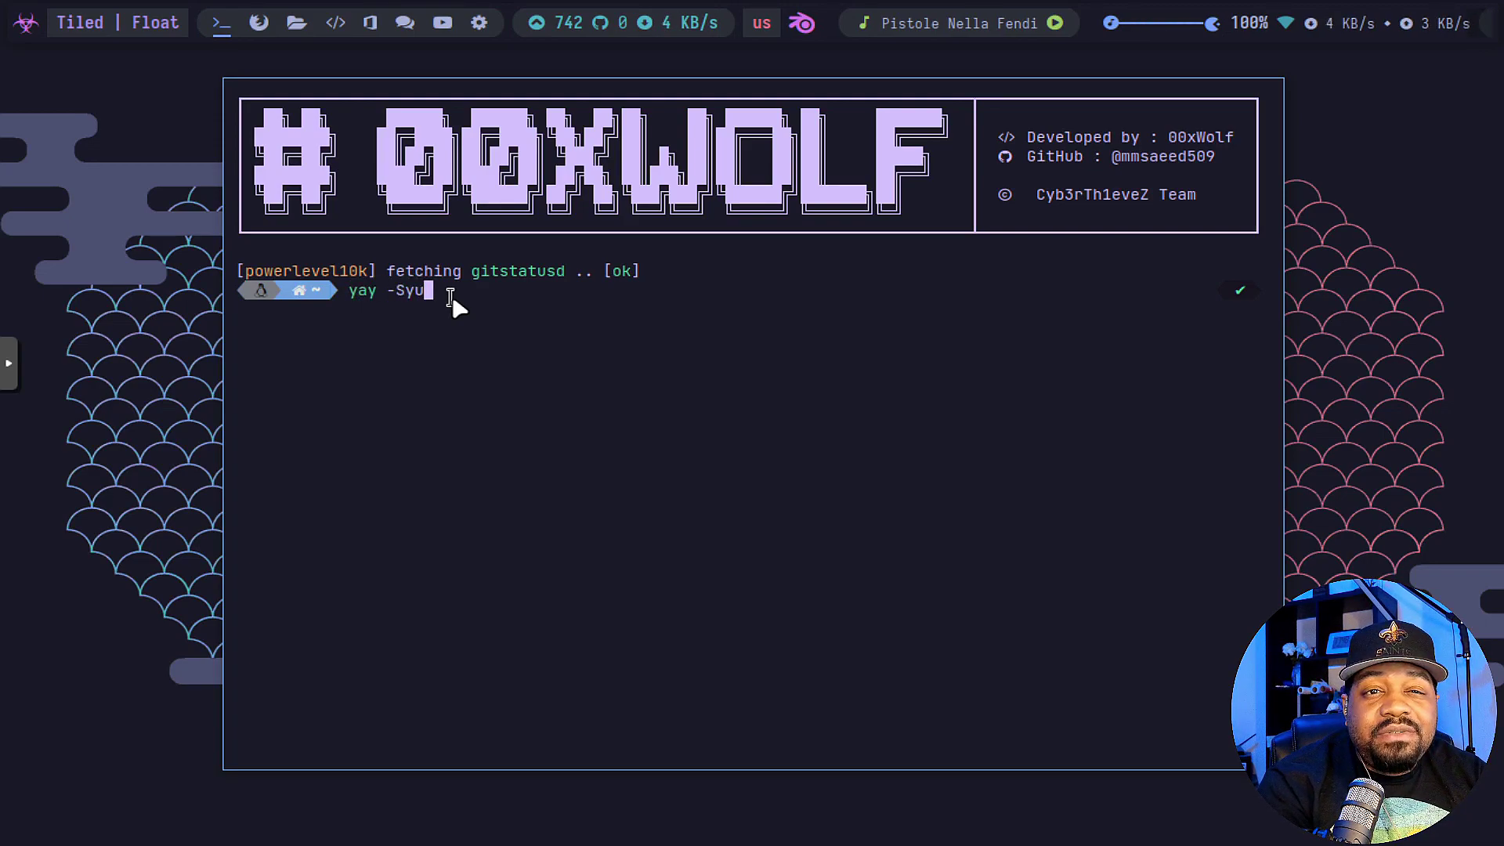
Clear the unexecuted update command and exit the terminal
key(BackSpace)
key(BackSpace)
key(BackSpace)
key(BackSpace)
key(BackSpace)
key(BackSpace)
key(BackSpace)
key(BackSpace)
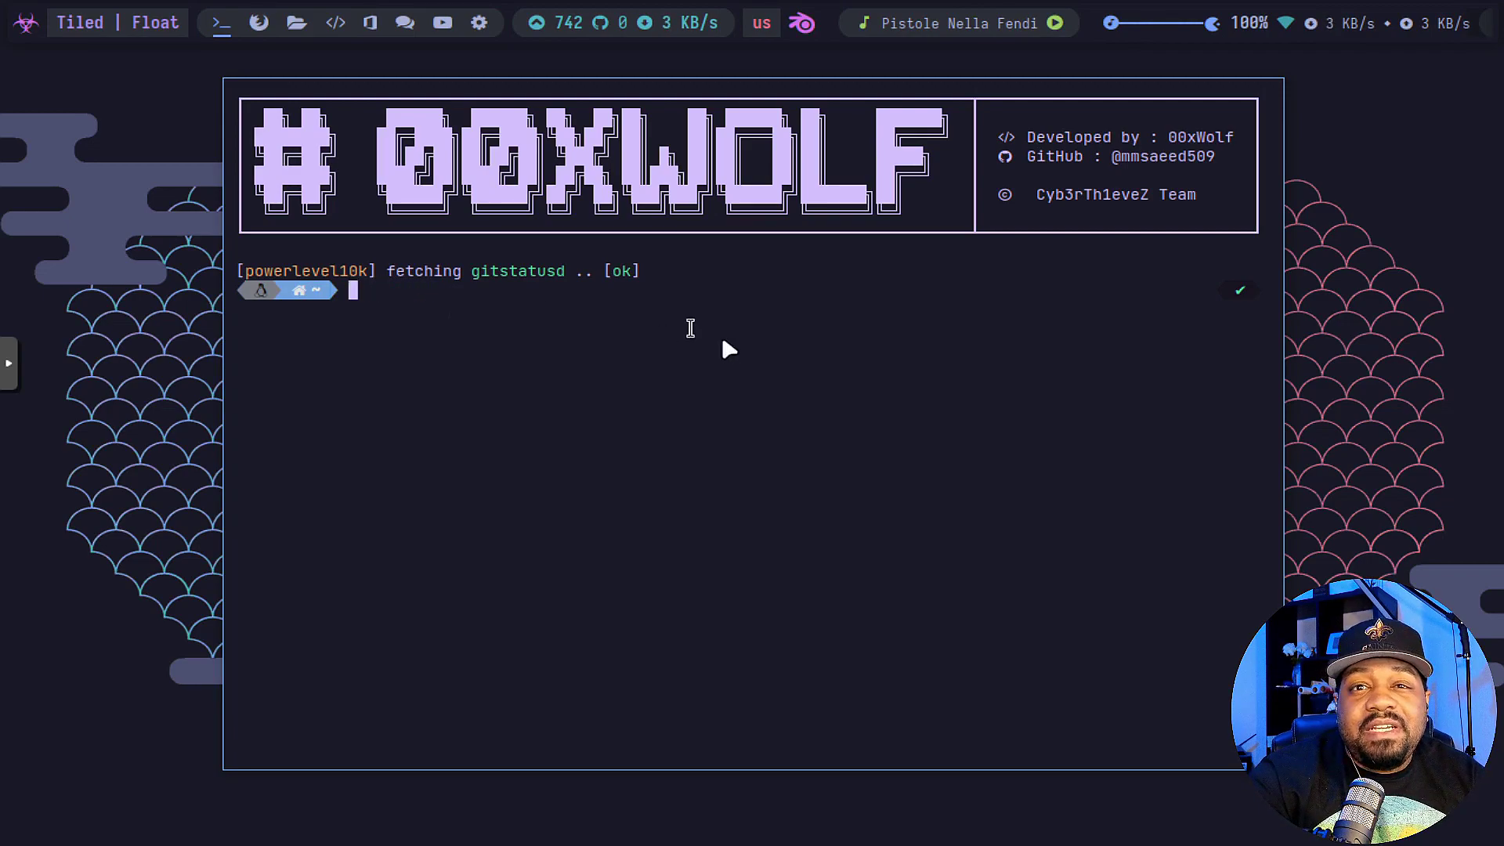
text(exit)
key(Return)
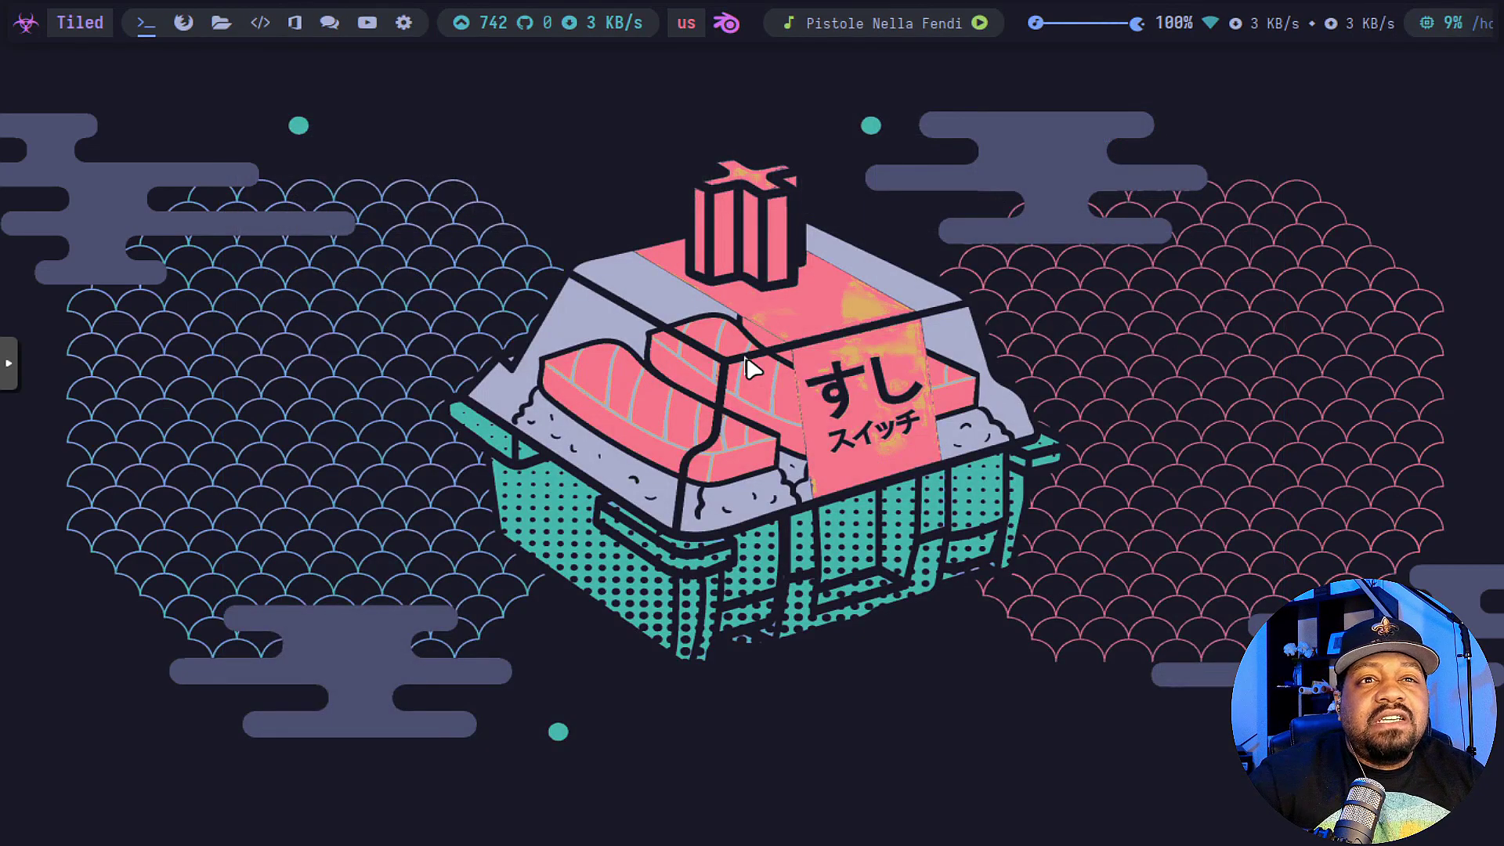
Open a terminal and display the kernel and system information with uname -a and neofetch
click(34, 27)
click(148, 100)
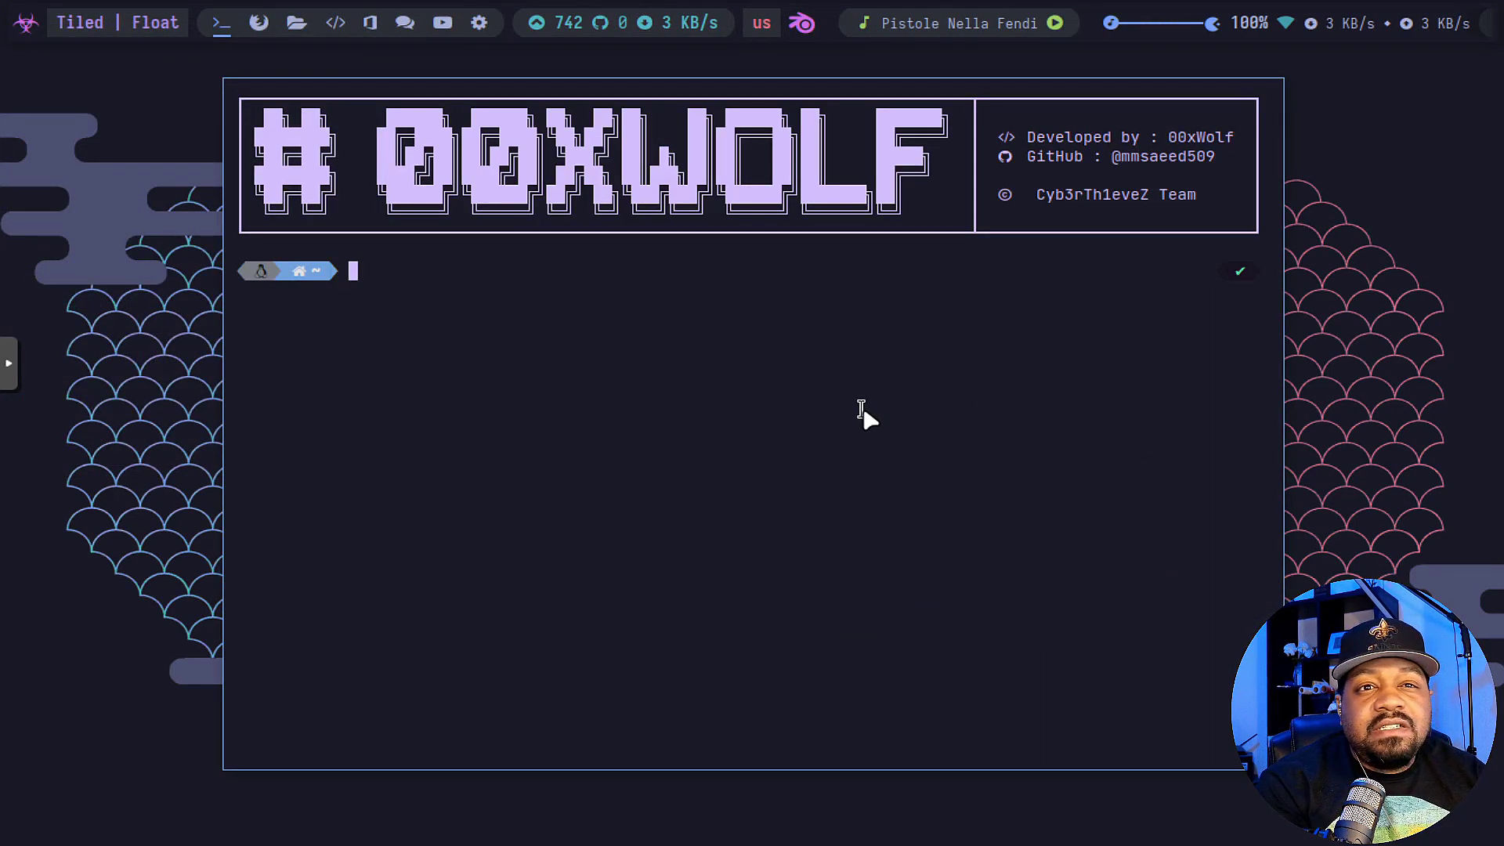
text(uname -a)
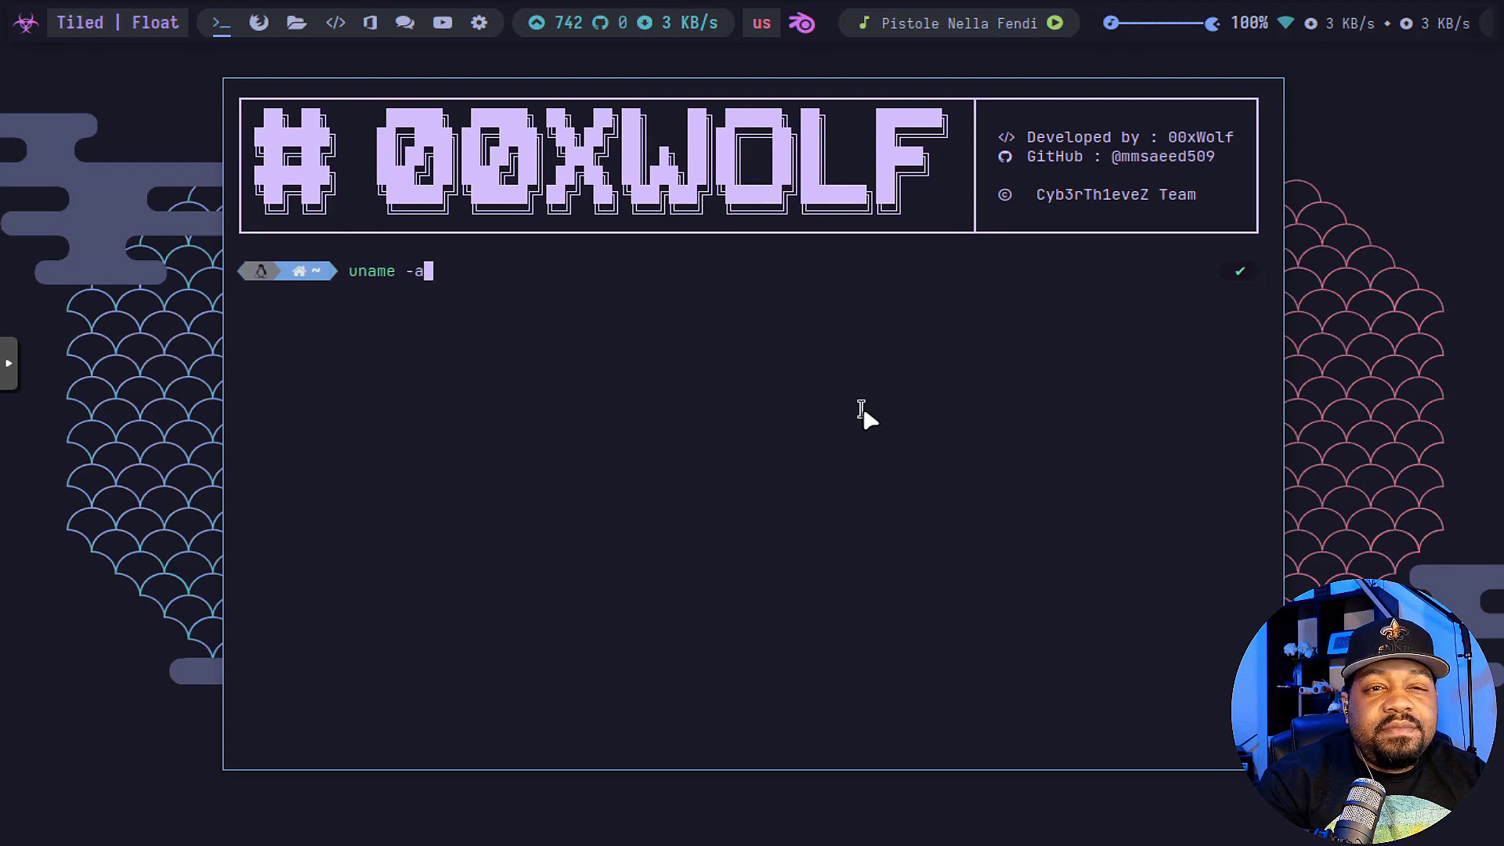
key(Return)
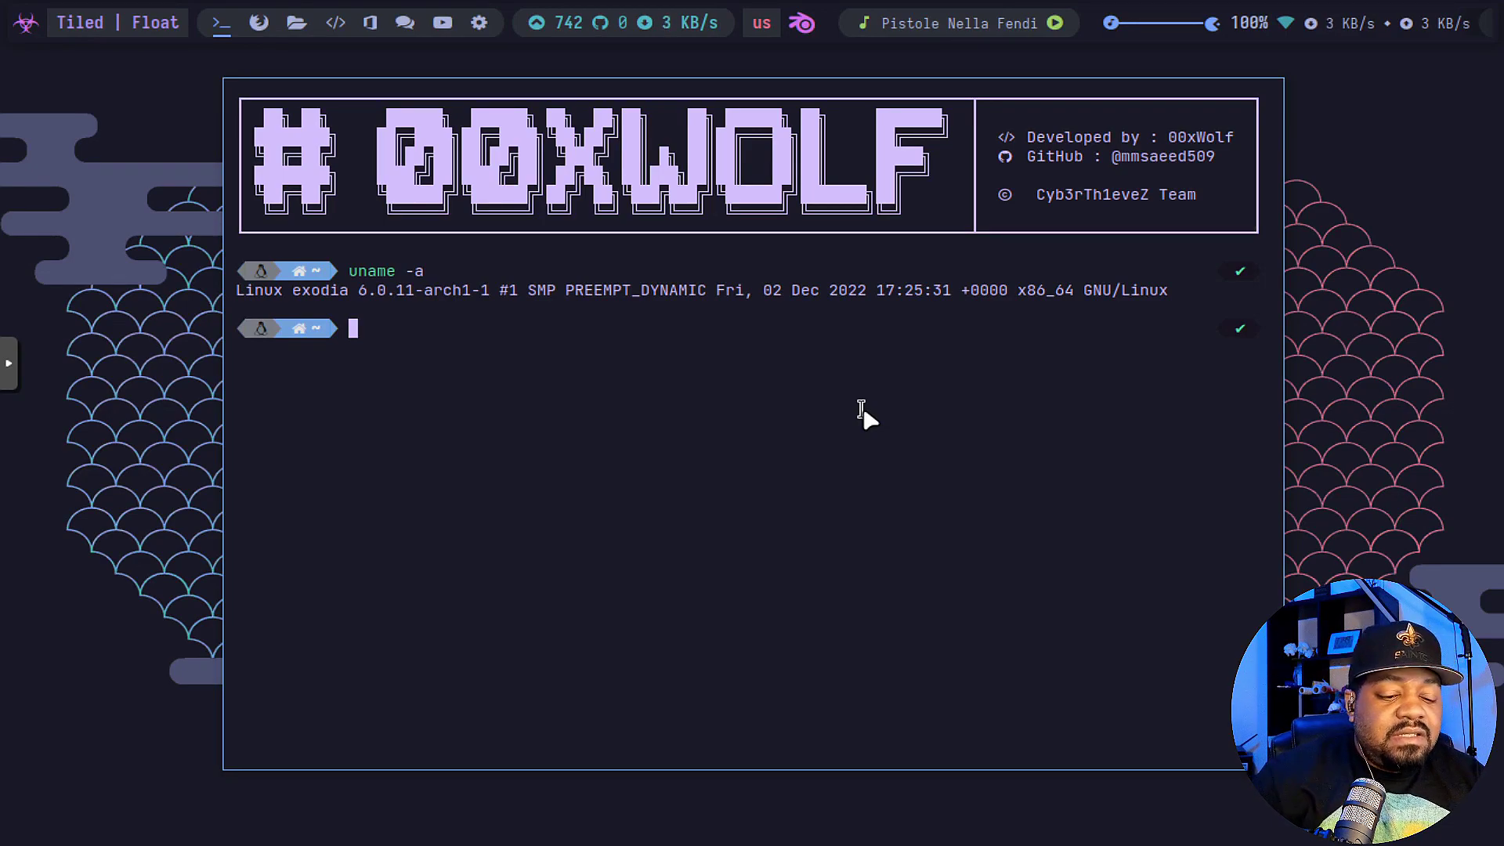
text(neofetch)
key(Return)
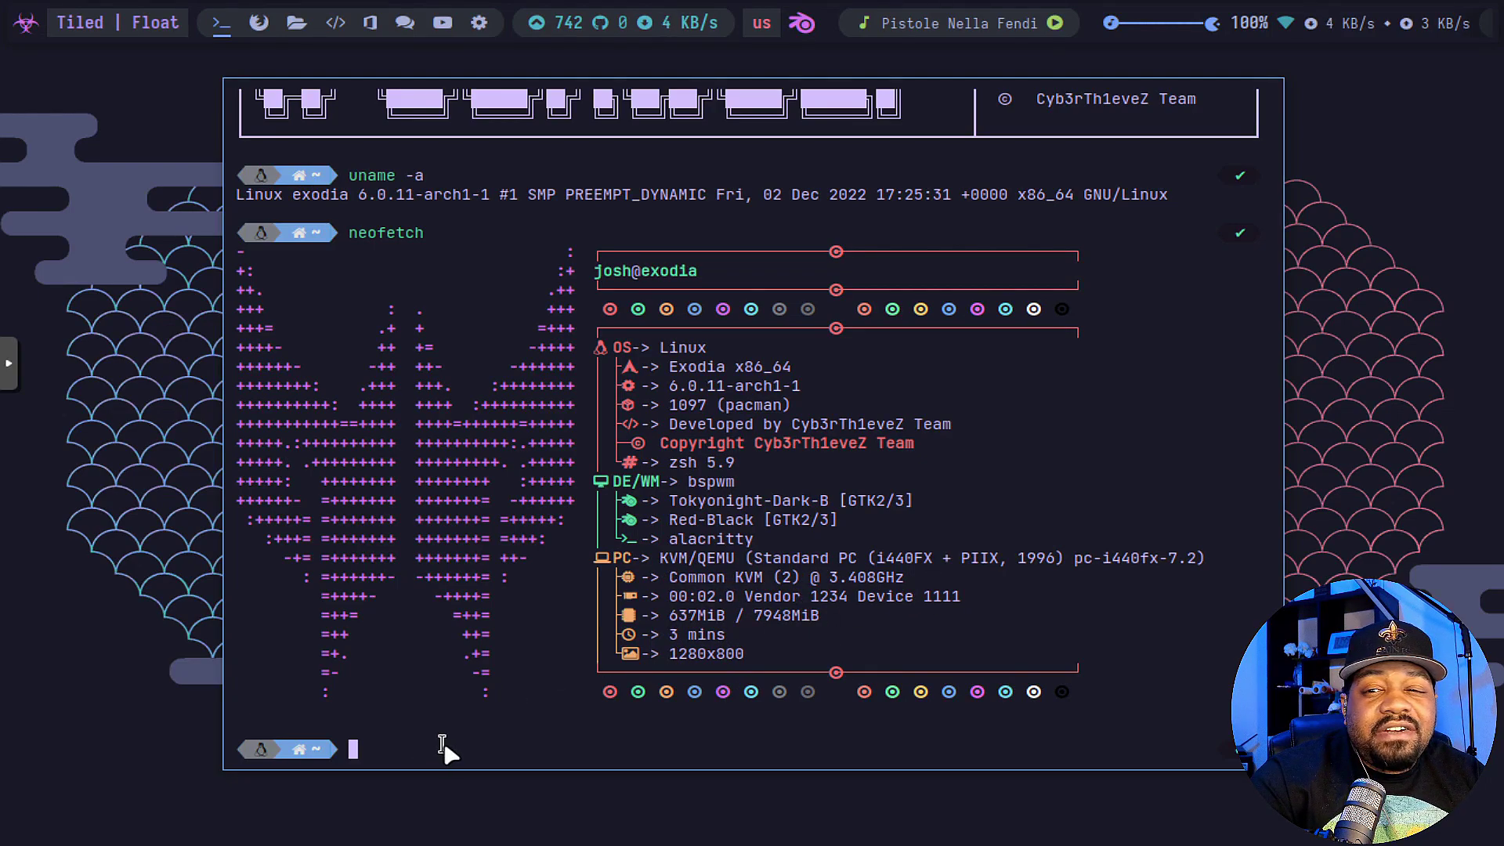
Check the running processes and memory use with htop, quit it, and exit the terminal
text(htop)
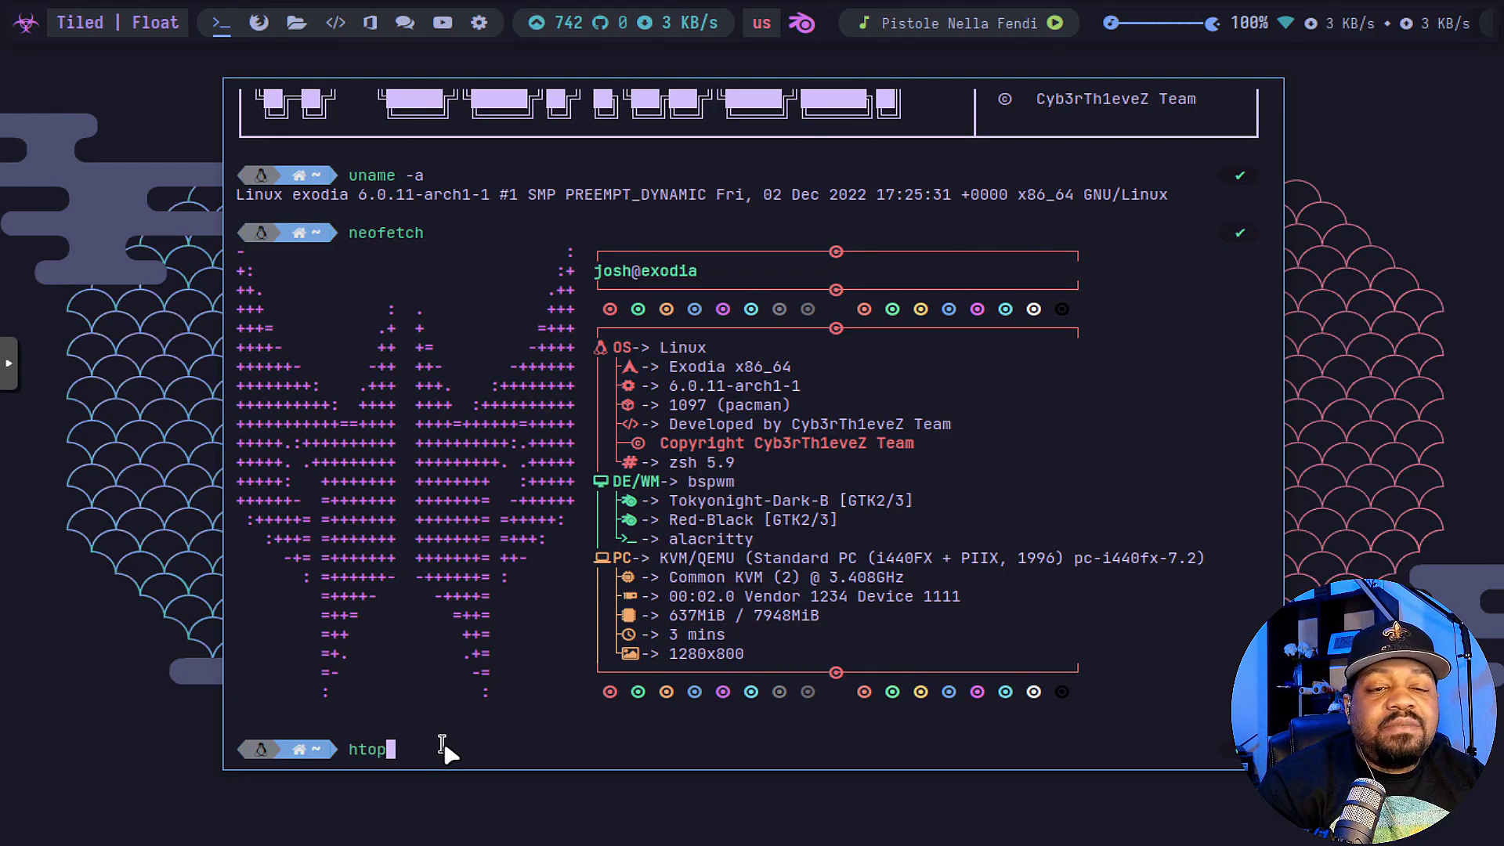
key(Return)
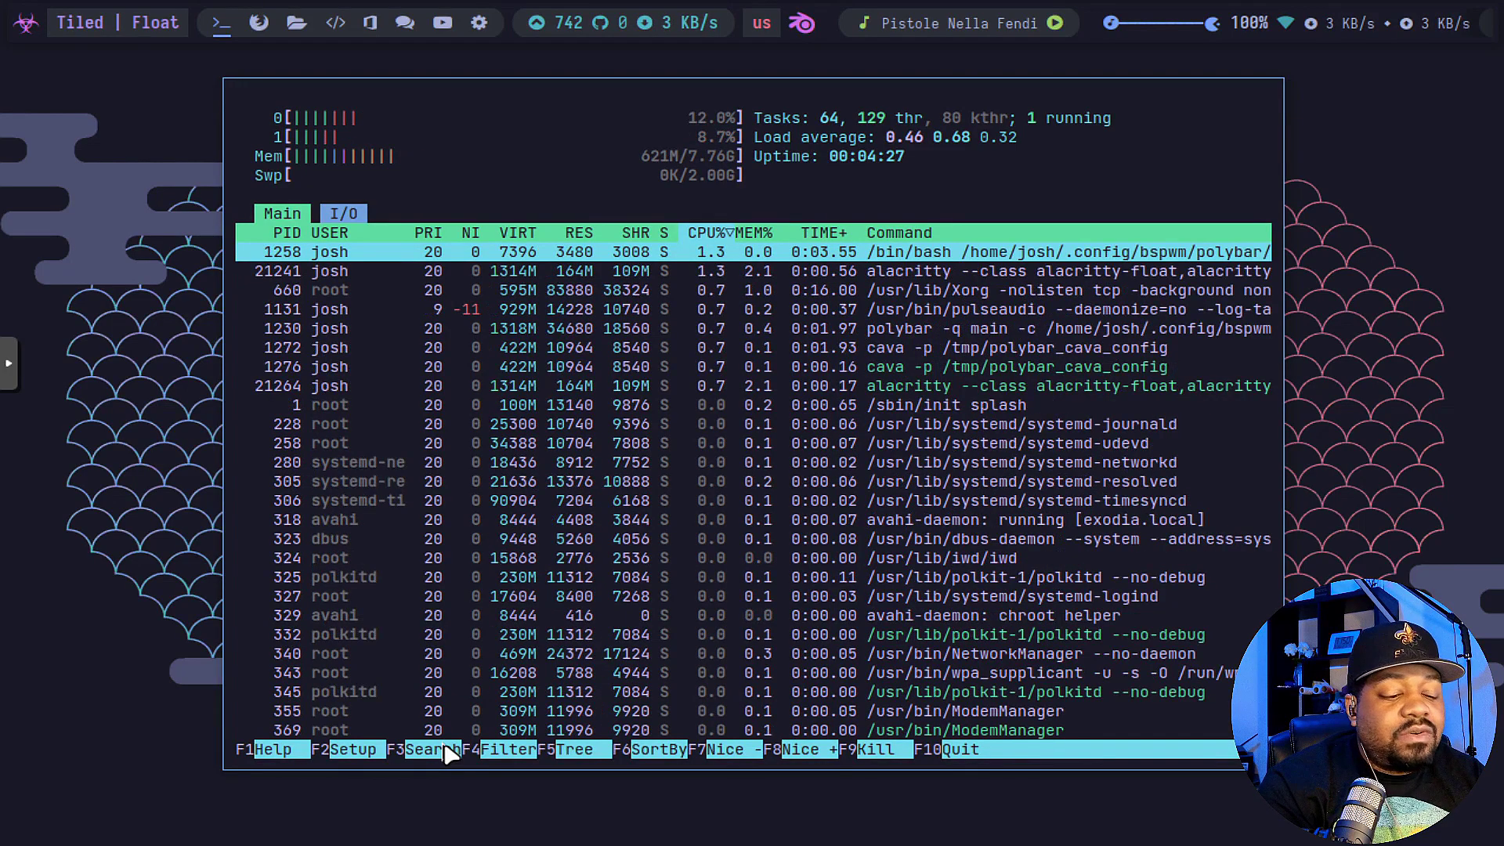
key(q)
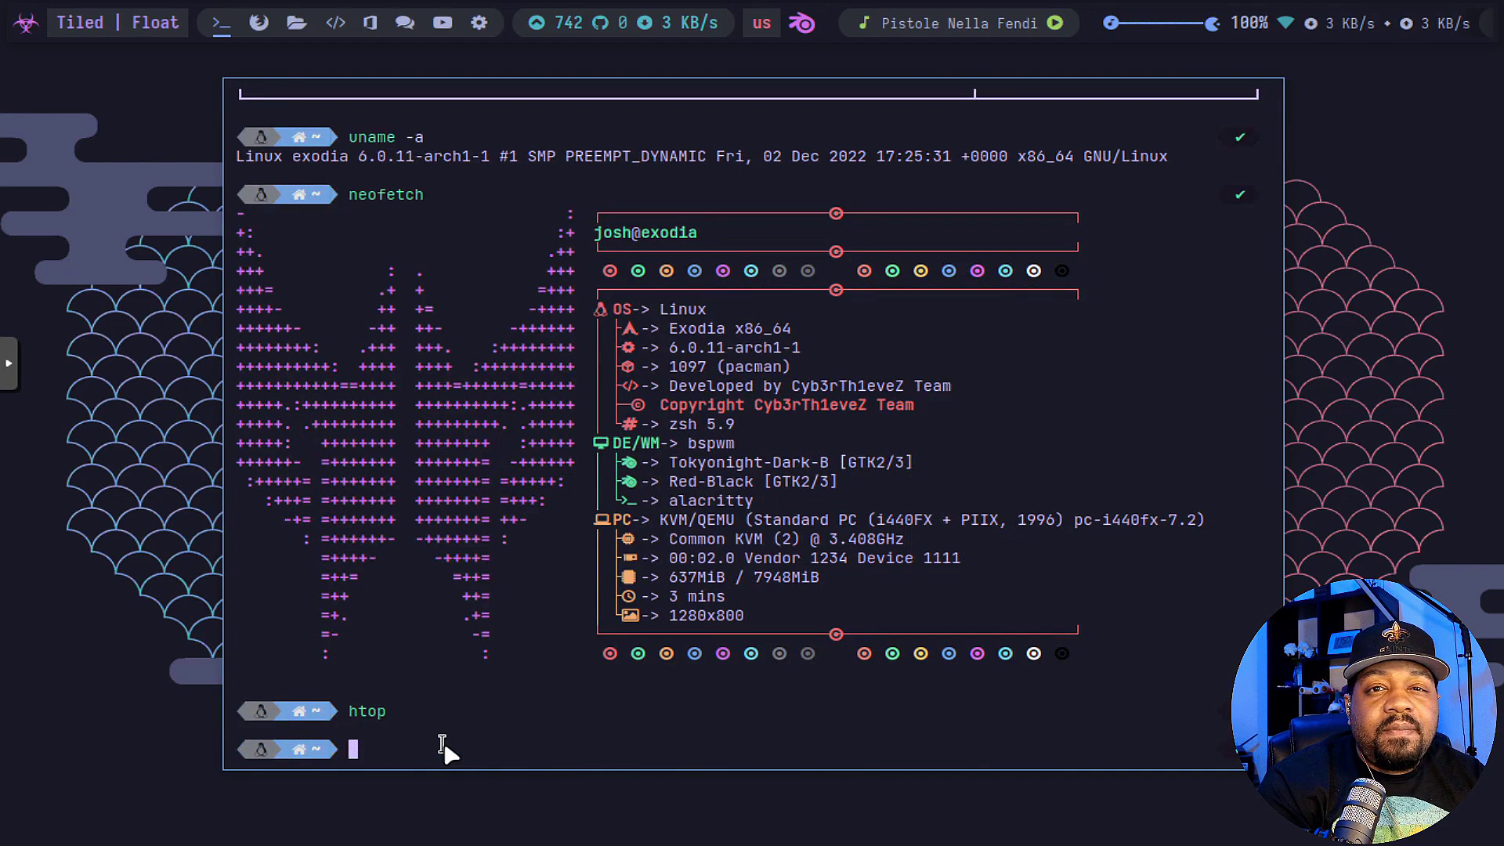
text(exit)
key(Return)
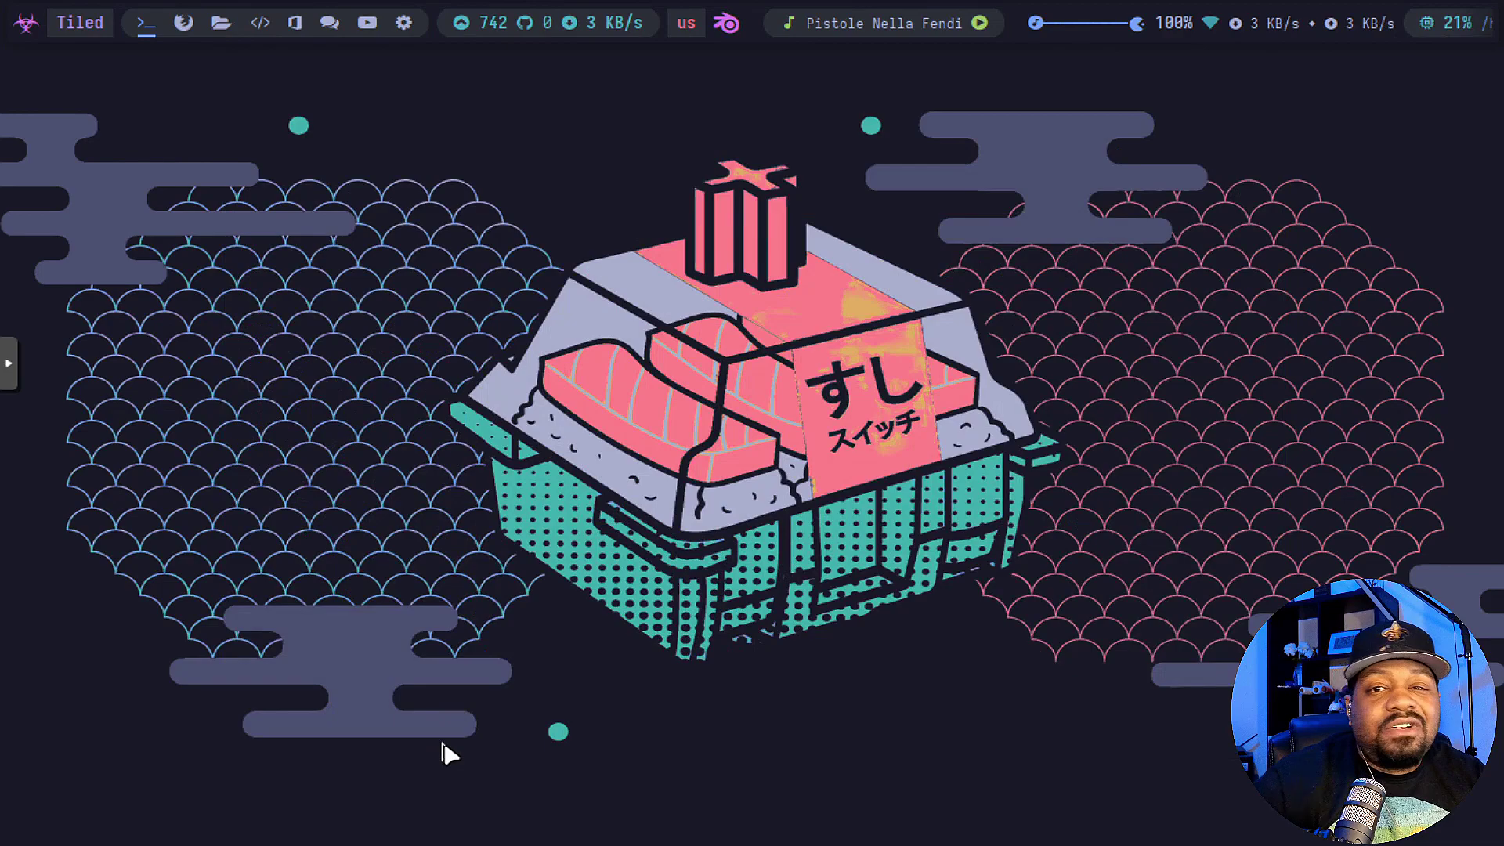
Examine the installed applications in each category, from Accessories, Development and Graphics through Office, Other, Settings and System
right_click(858, 252)
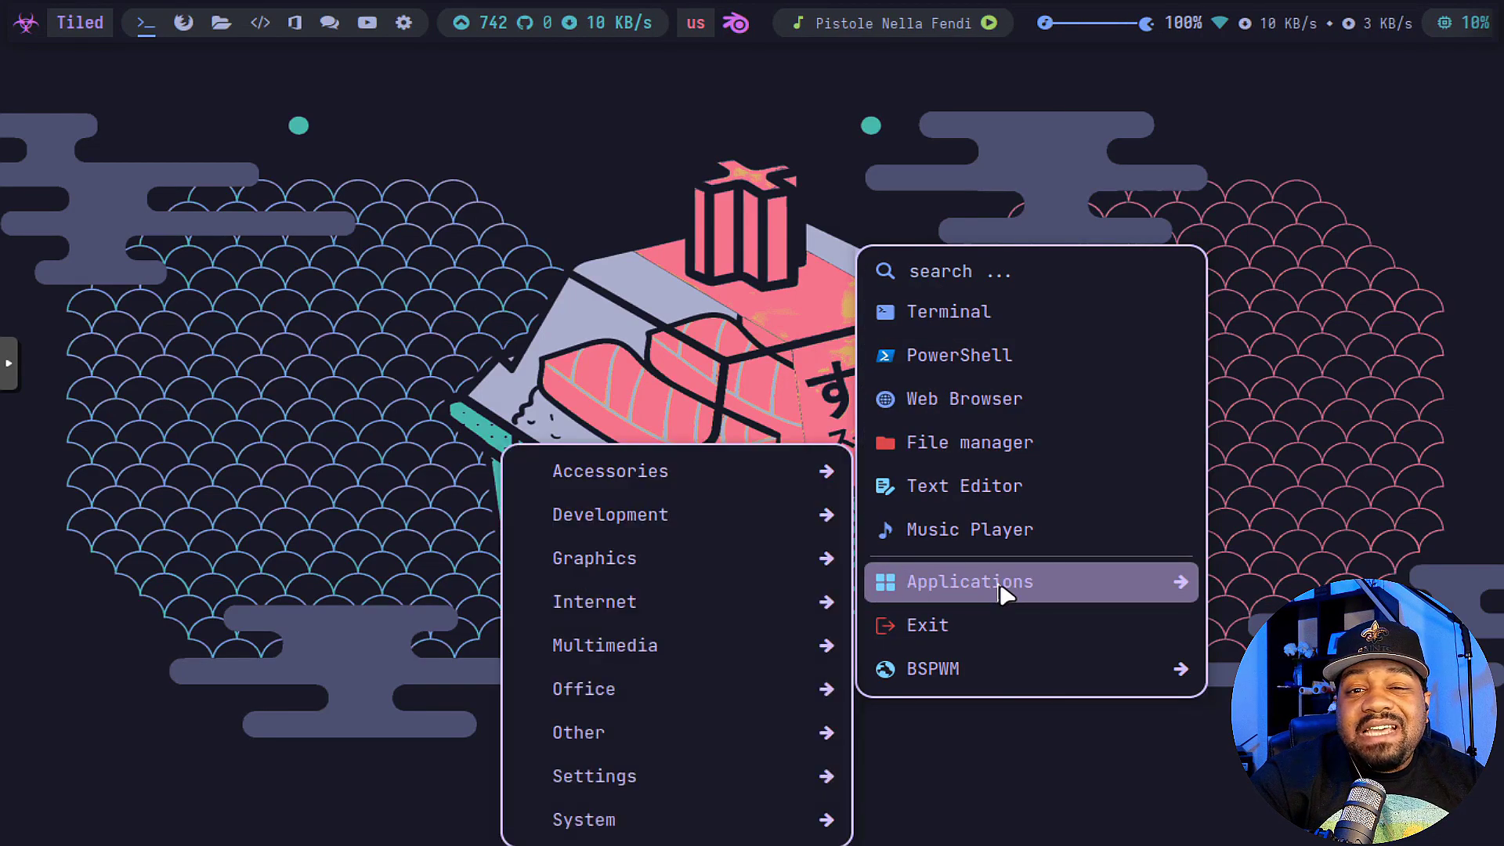
mouse_move(989, 593)
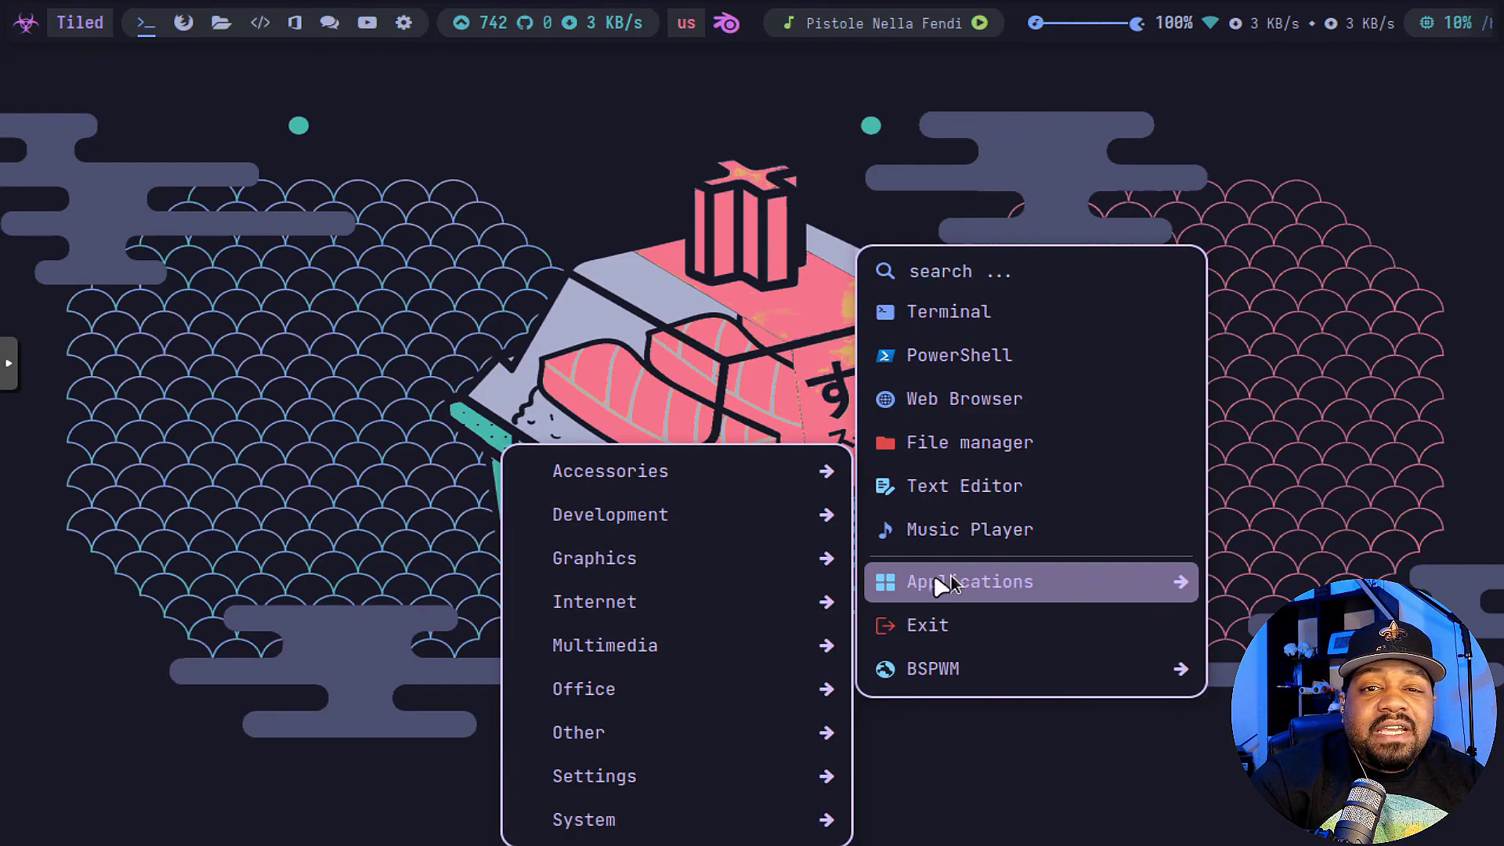
mouse_move(645, 473)
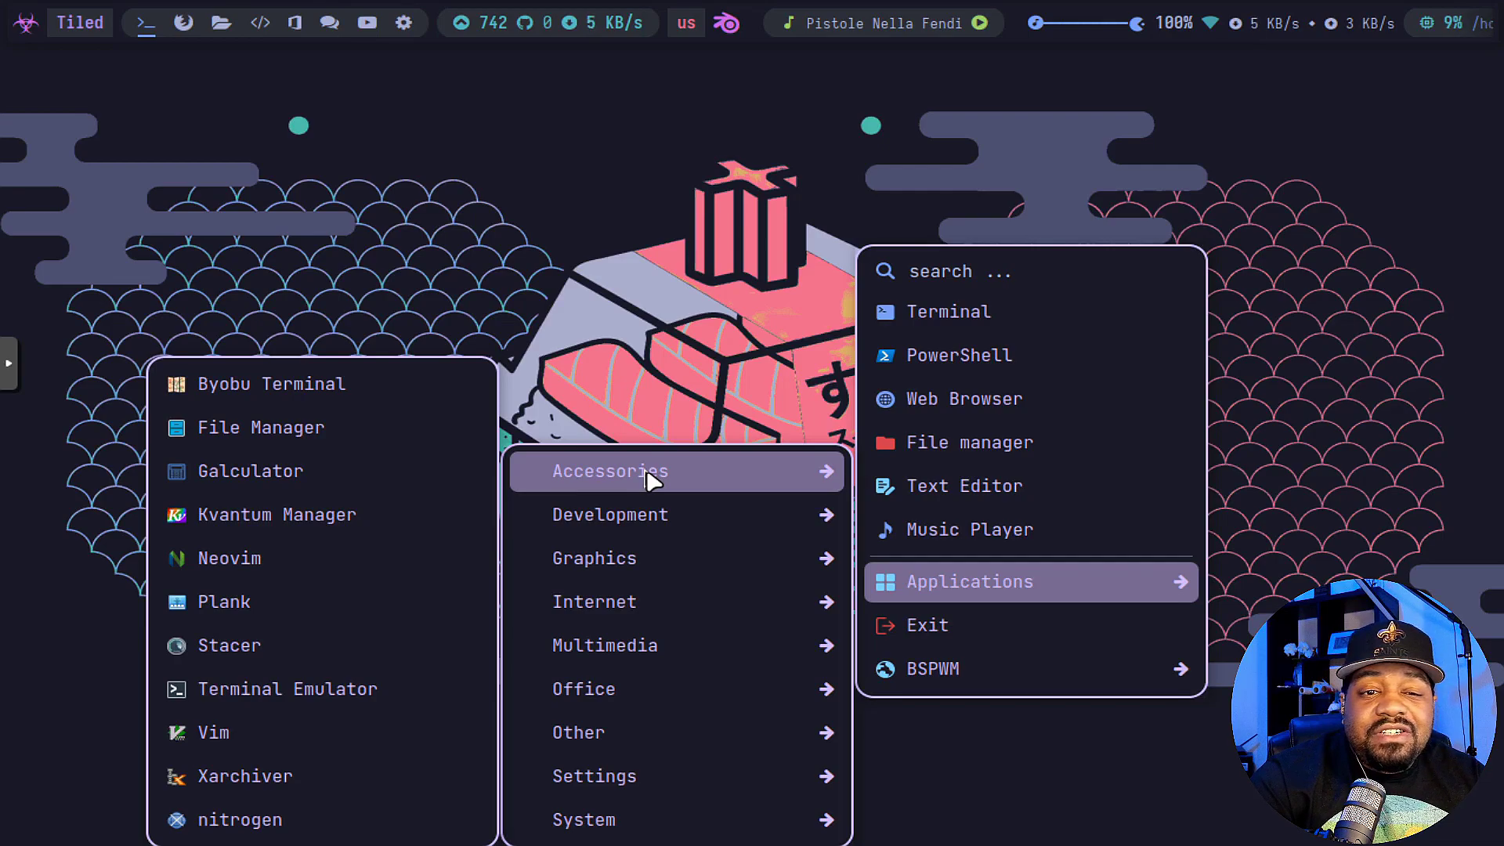
mouse_move(647, 523)
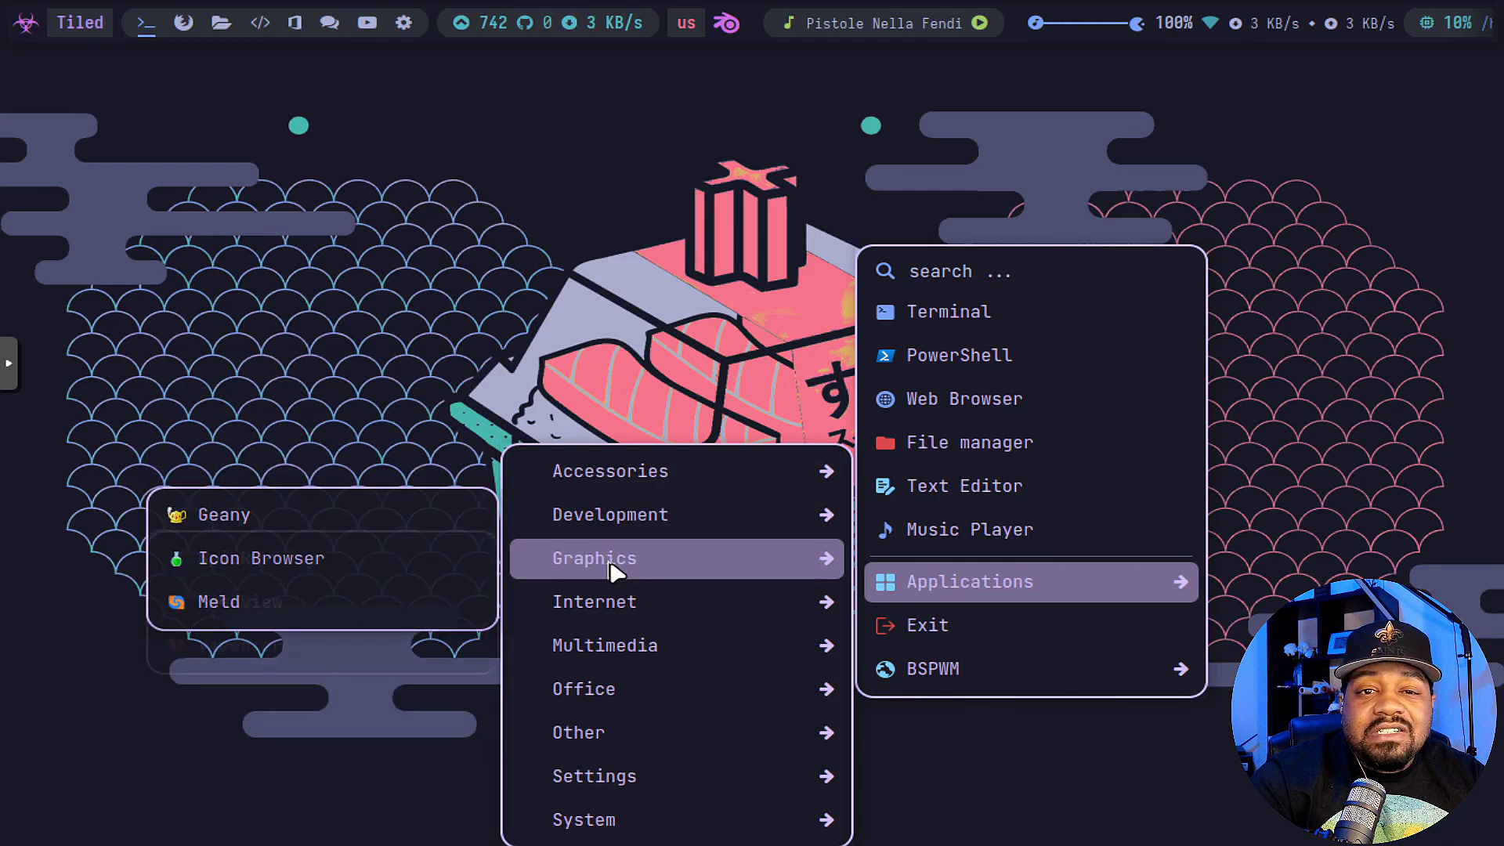
mouse_move(613, 572)
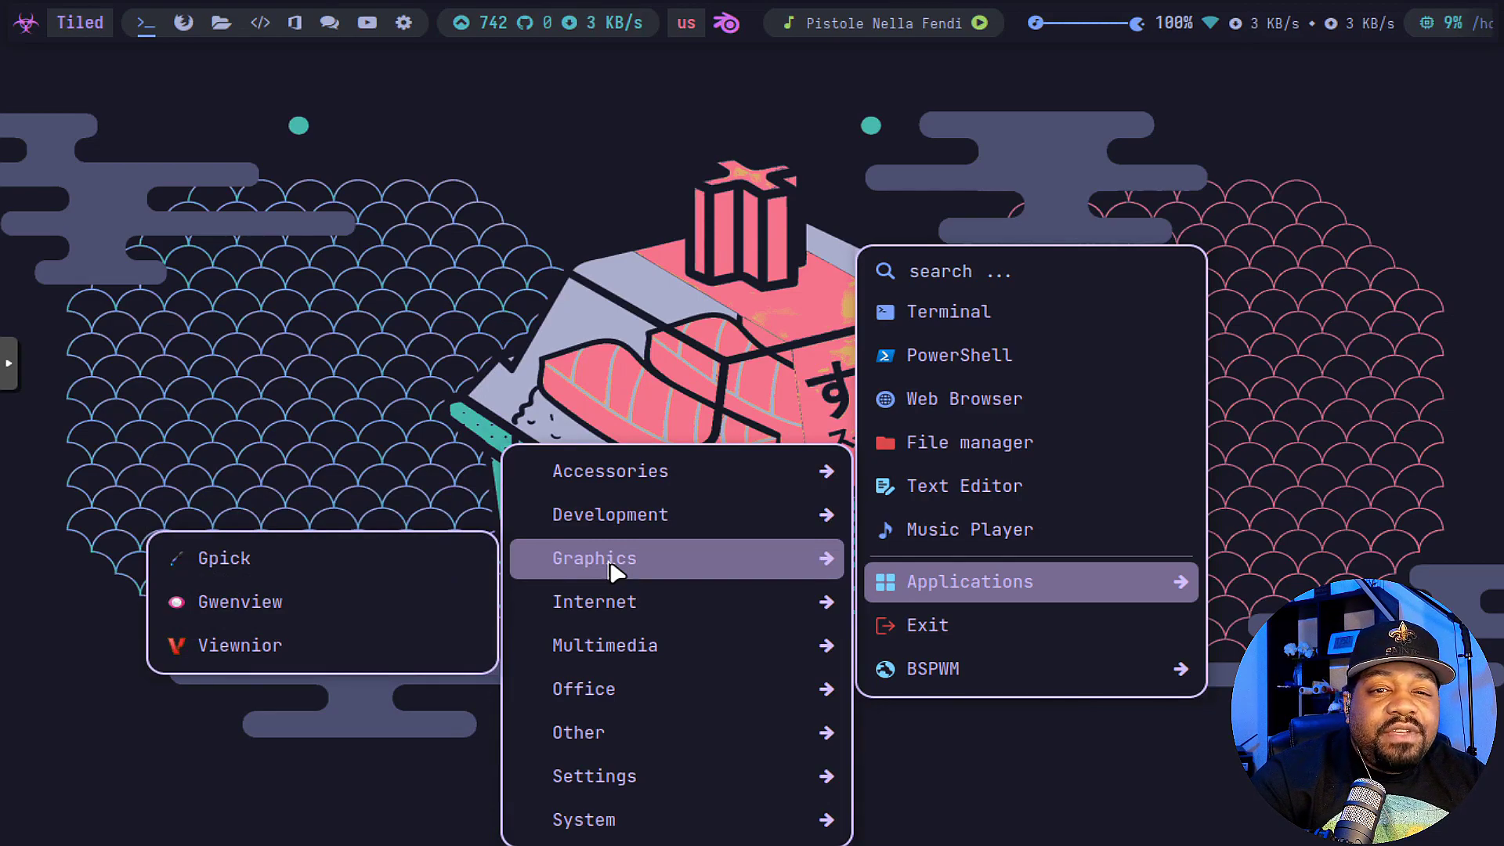
mouse_move(636, 610)
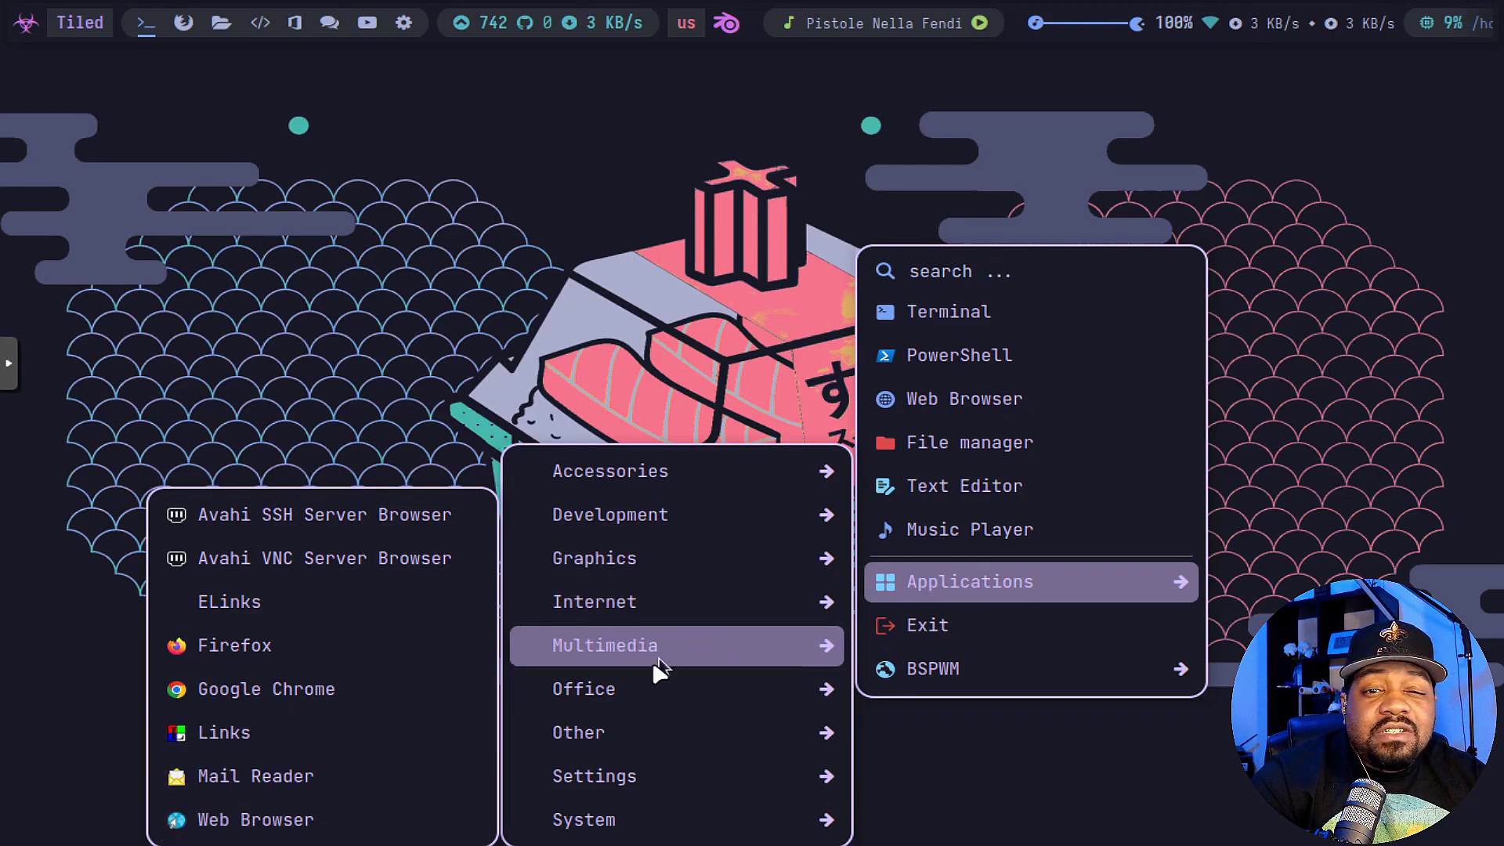
mouse_move(666, 663)
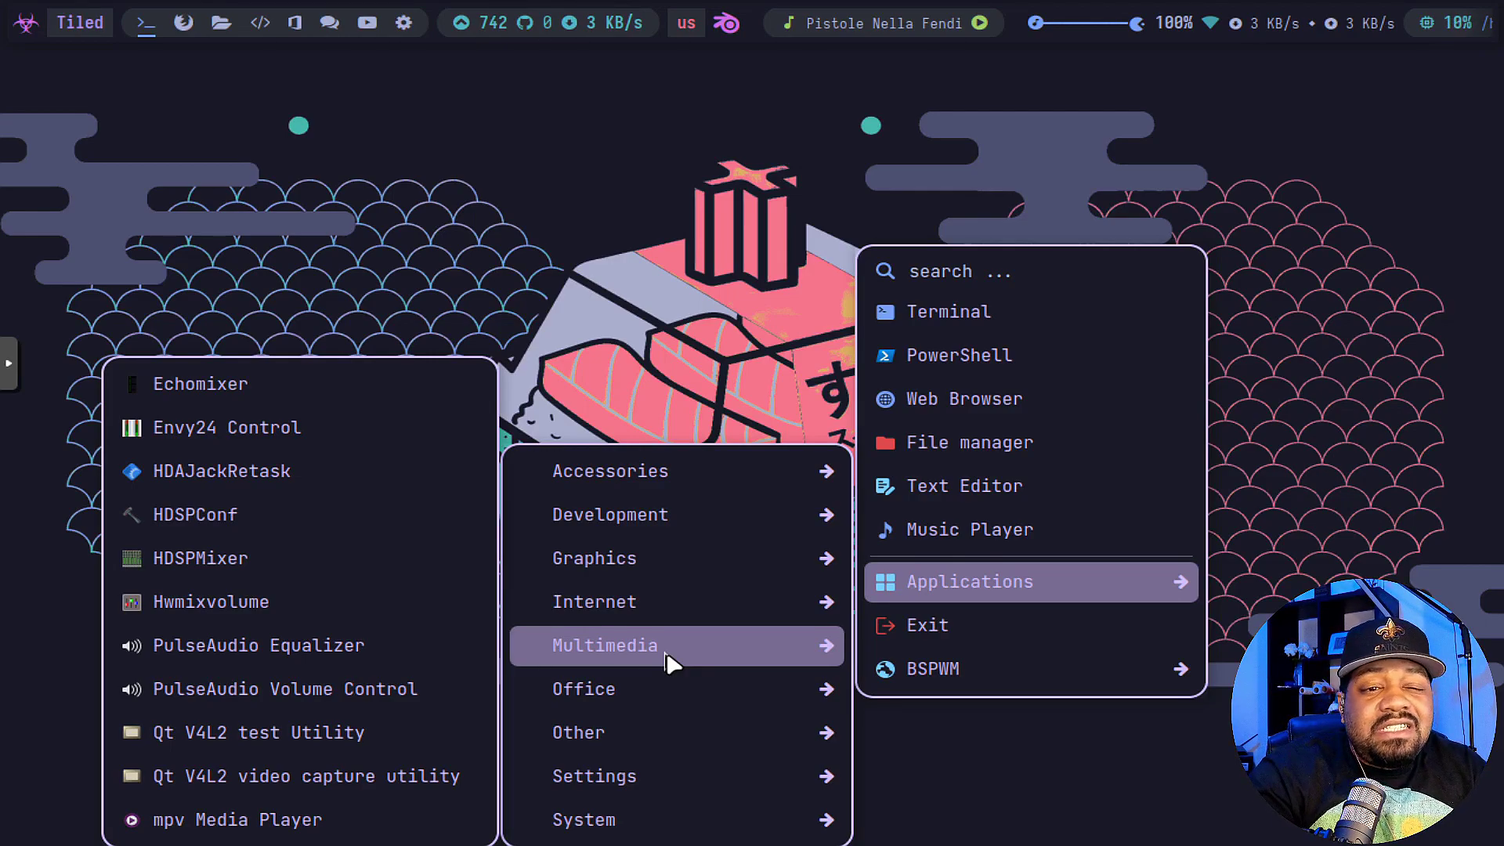
mouse_move(633, 701)
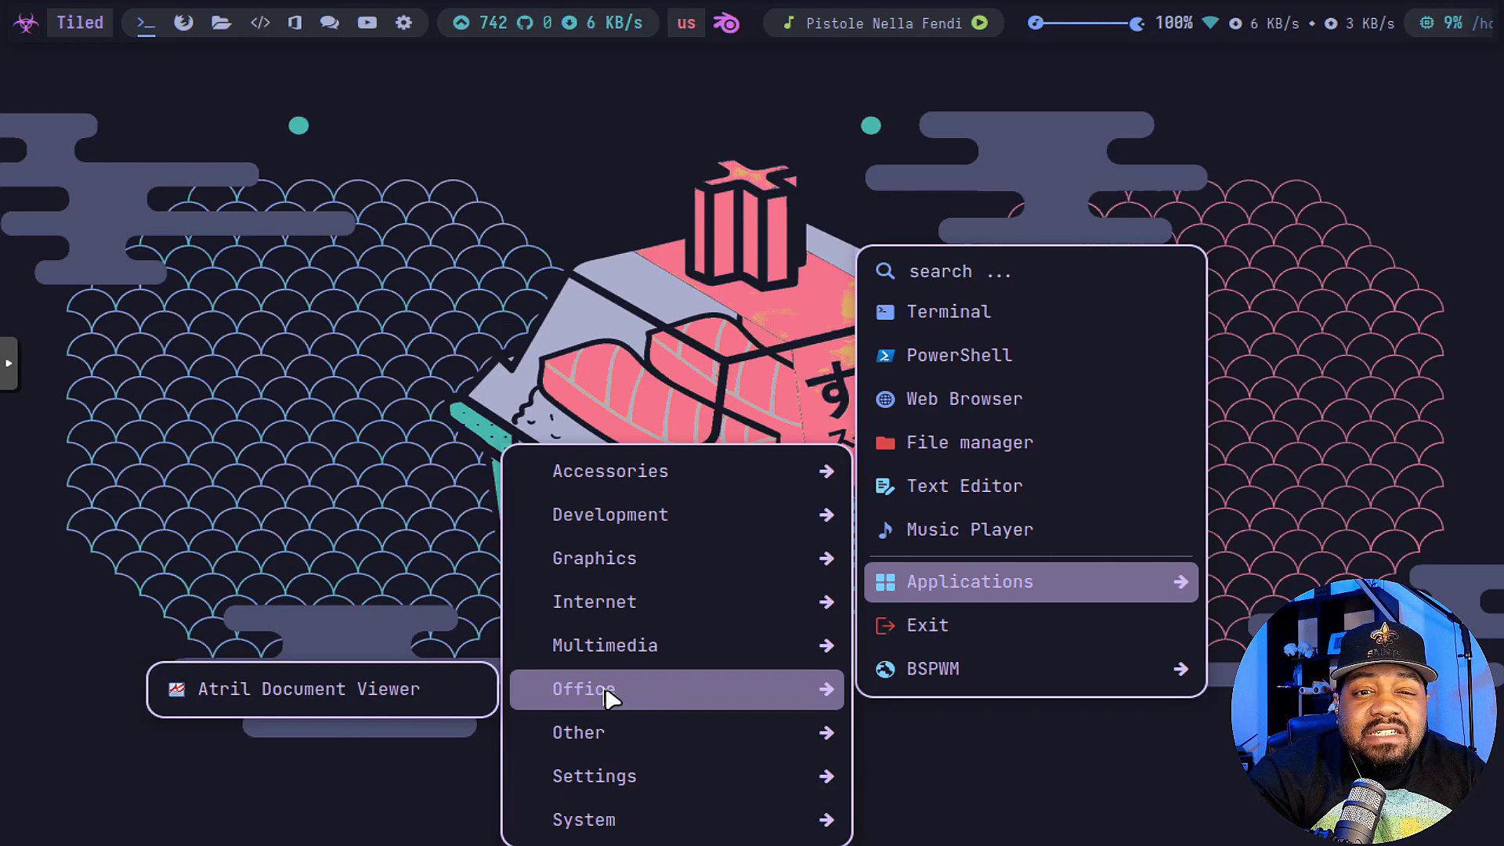
mouse_move(588, 735)
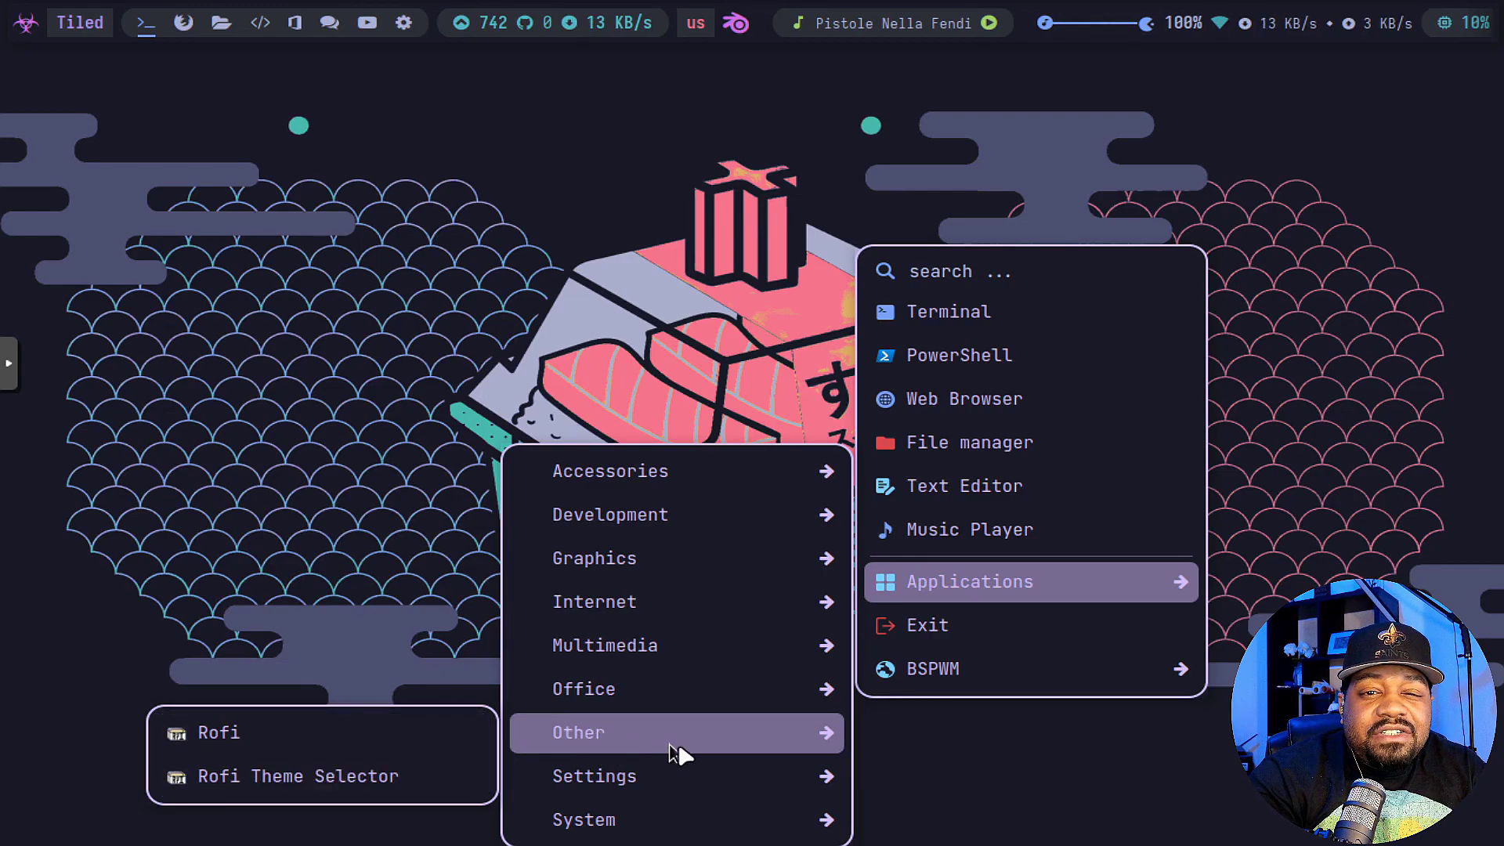
mouse_move(644, 782)
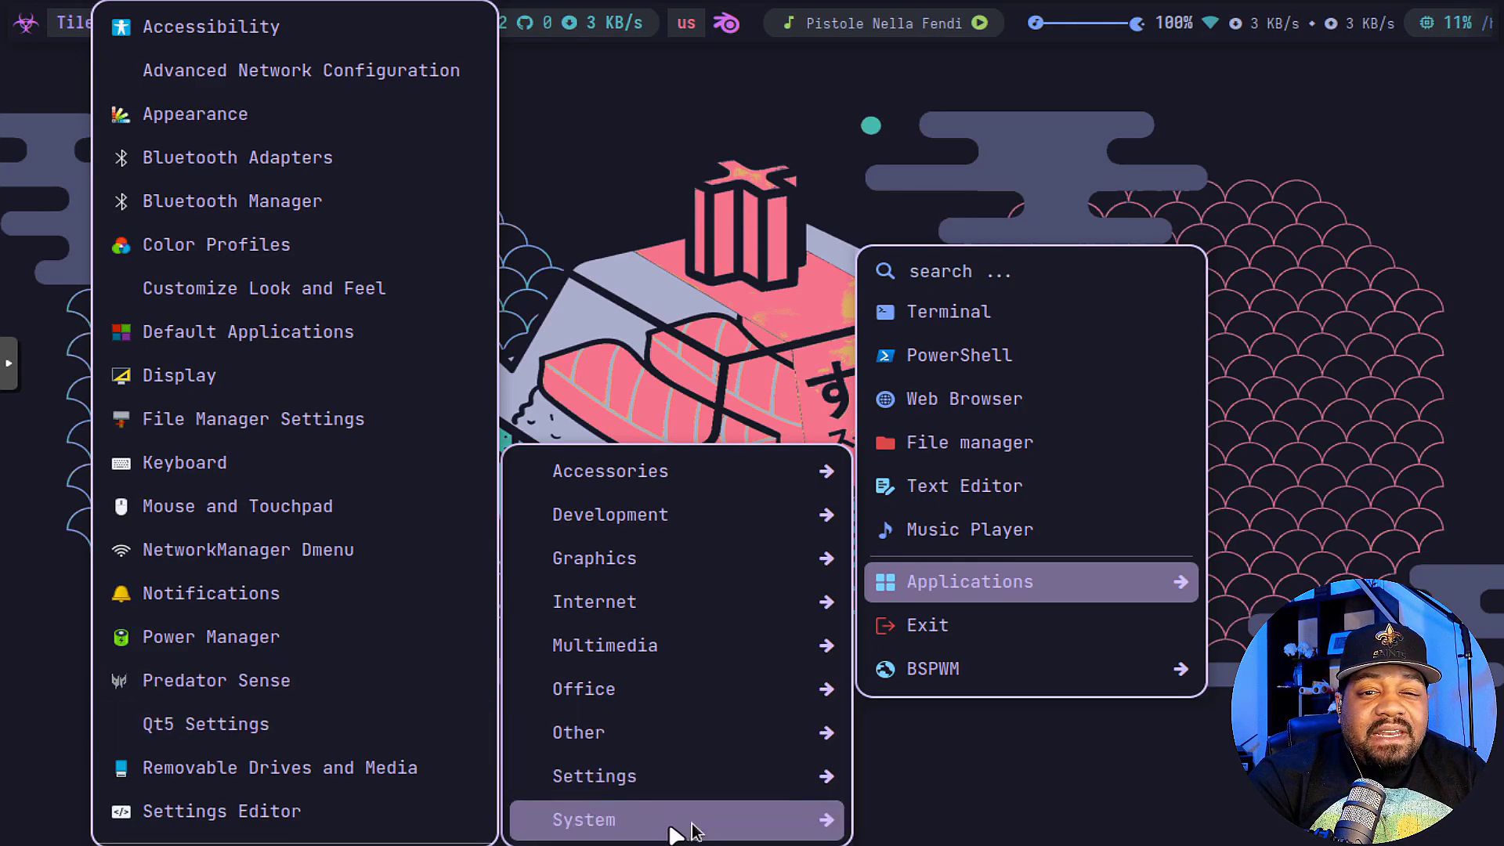
mouse_move(638, 829)
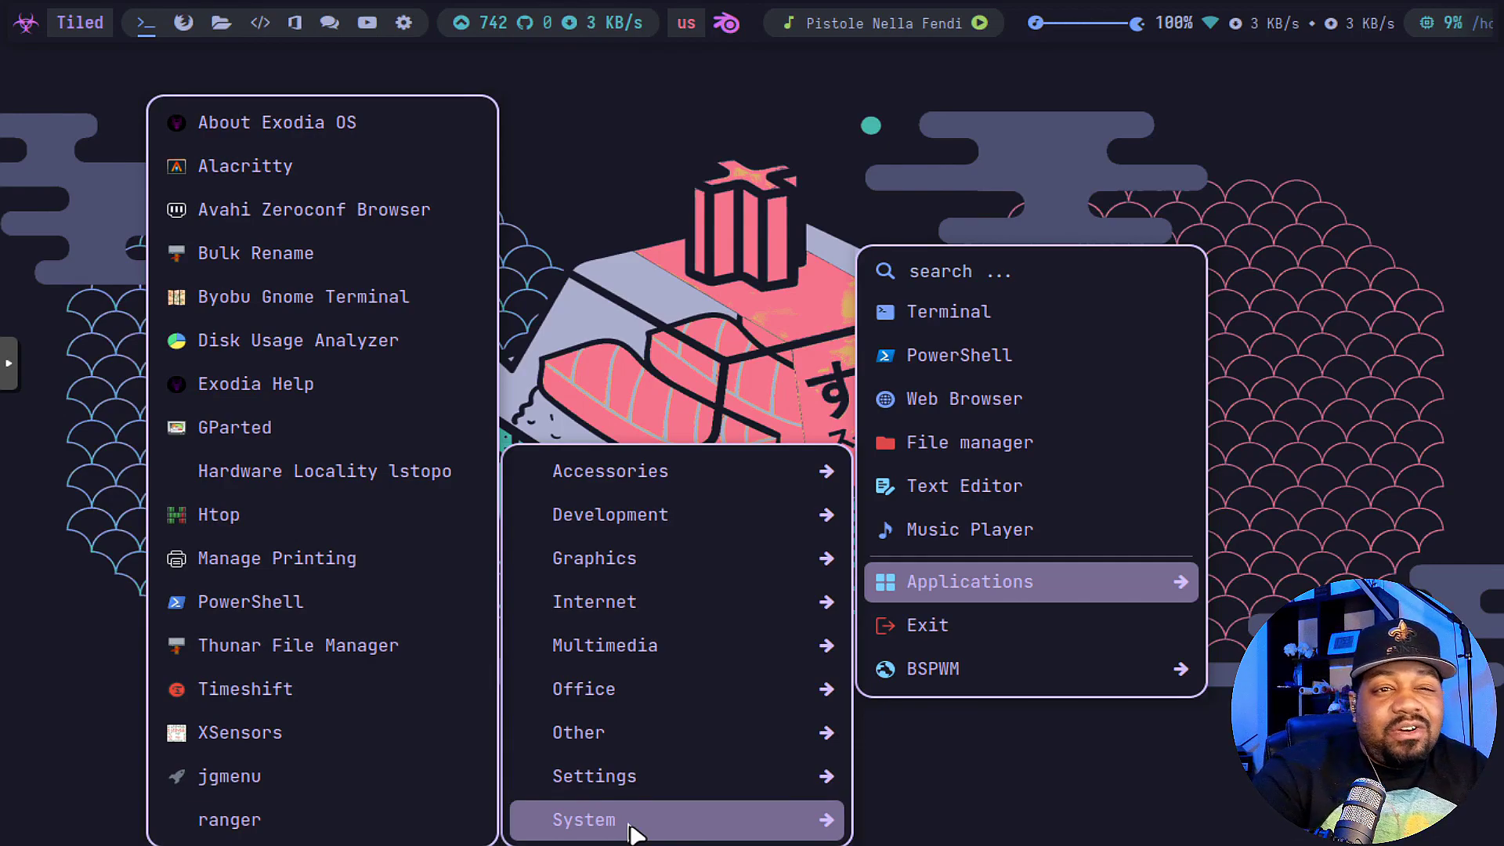
Open Exodia Help, read its About and BSPWM pages including the keybindings, and close it
click(309, 390)
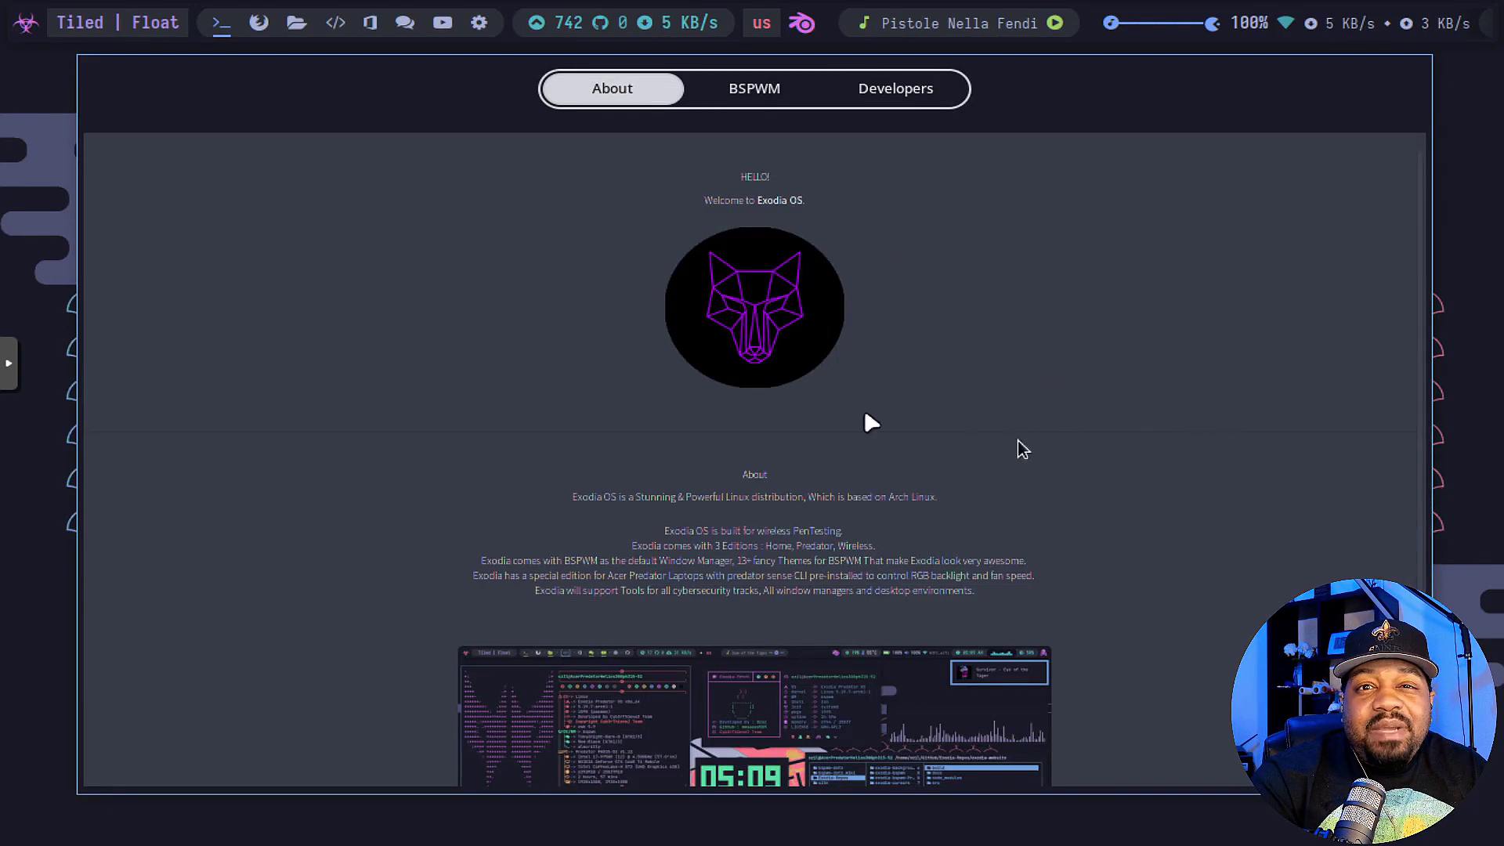
scroll(975, 360, down, 5)
scroll(1018, 390, up, 5)
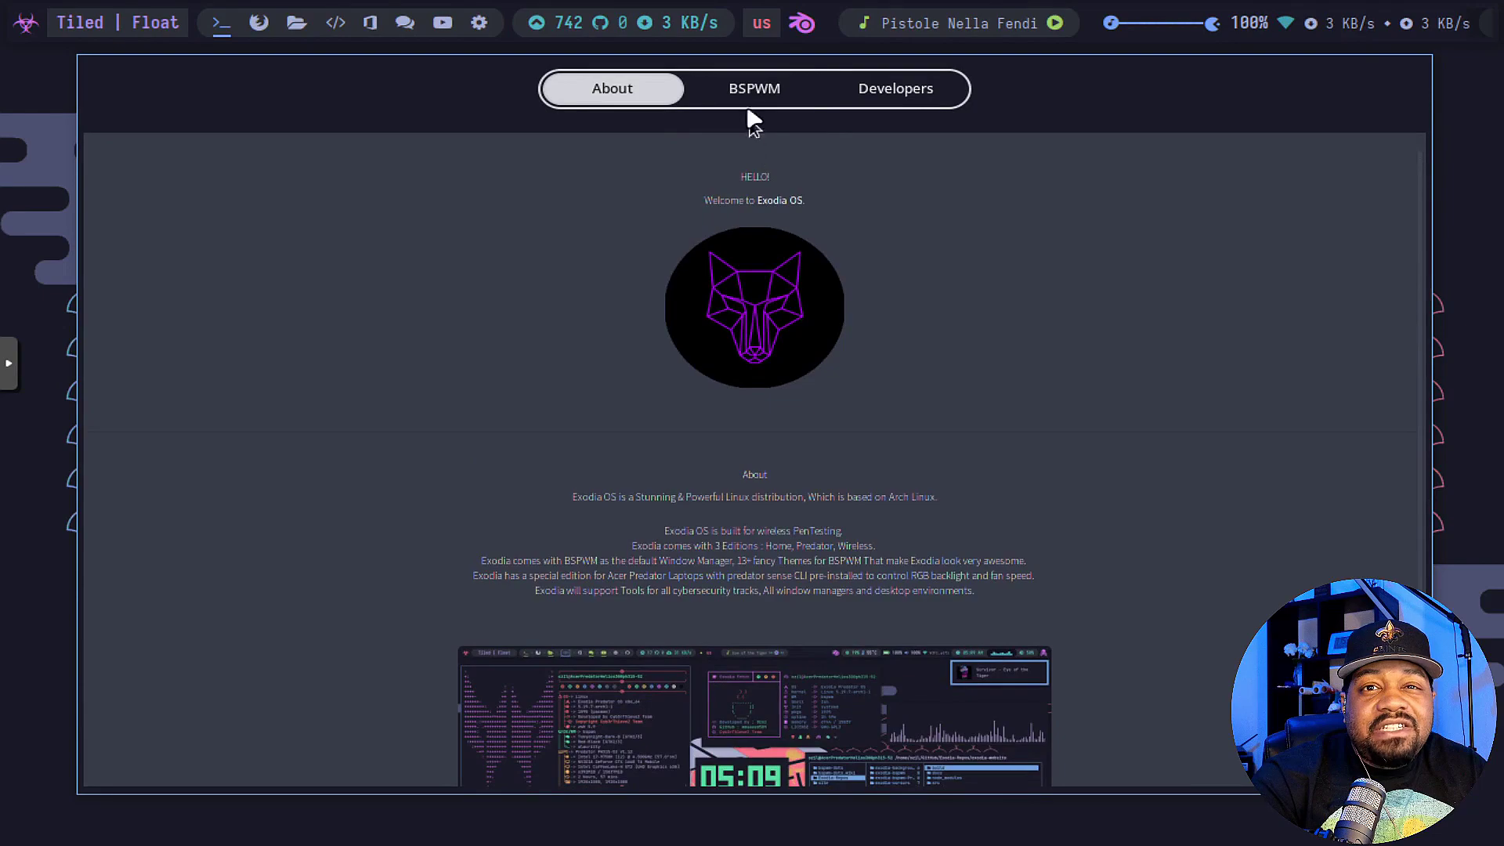
click(746, 94)
scroll(937, 591, down, 4)
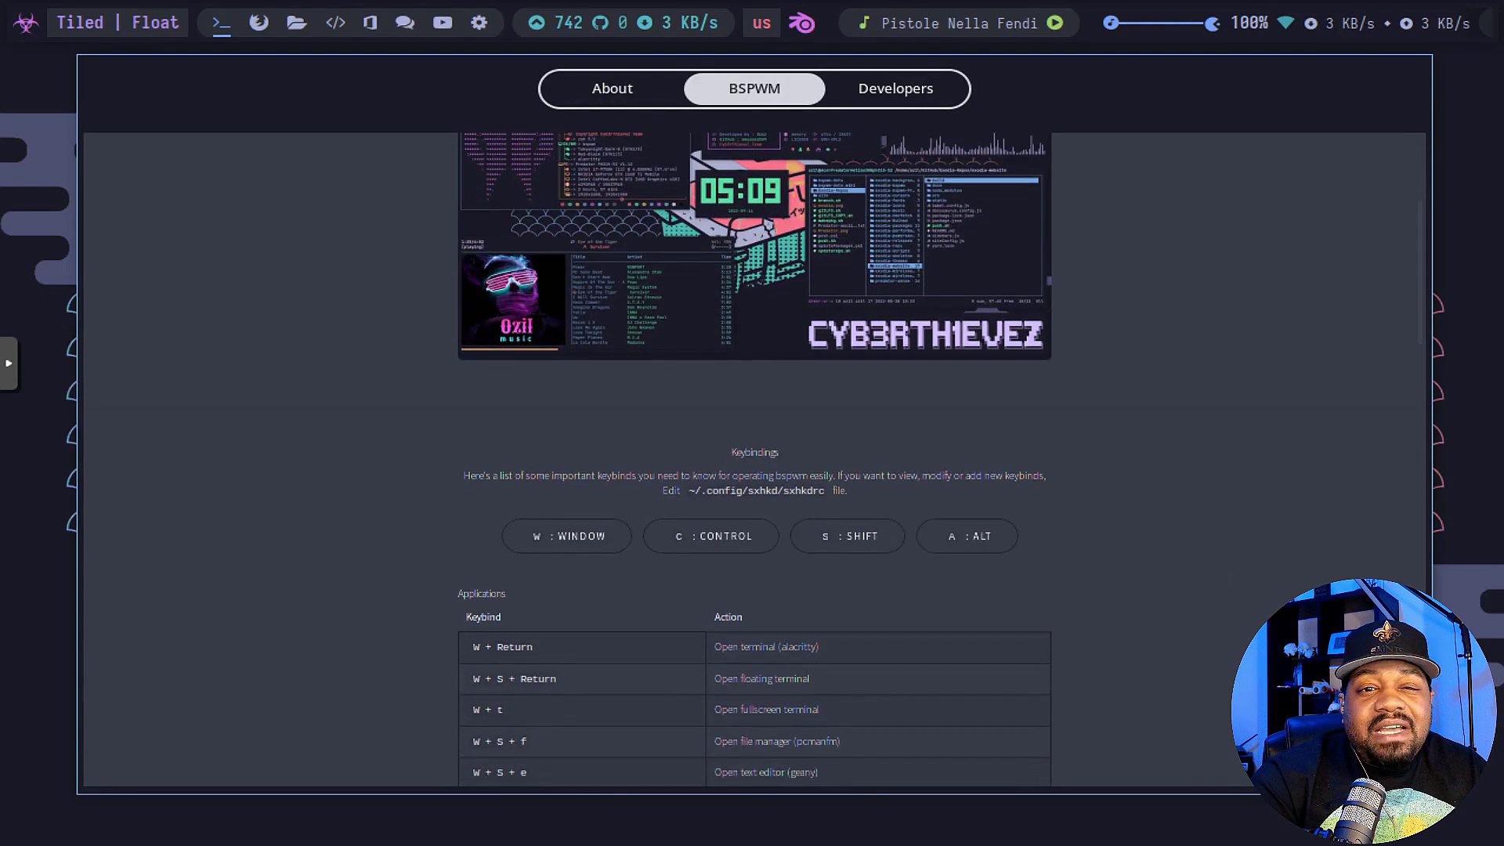
scroll(755, 460, up, 4)
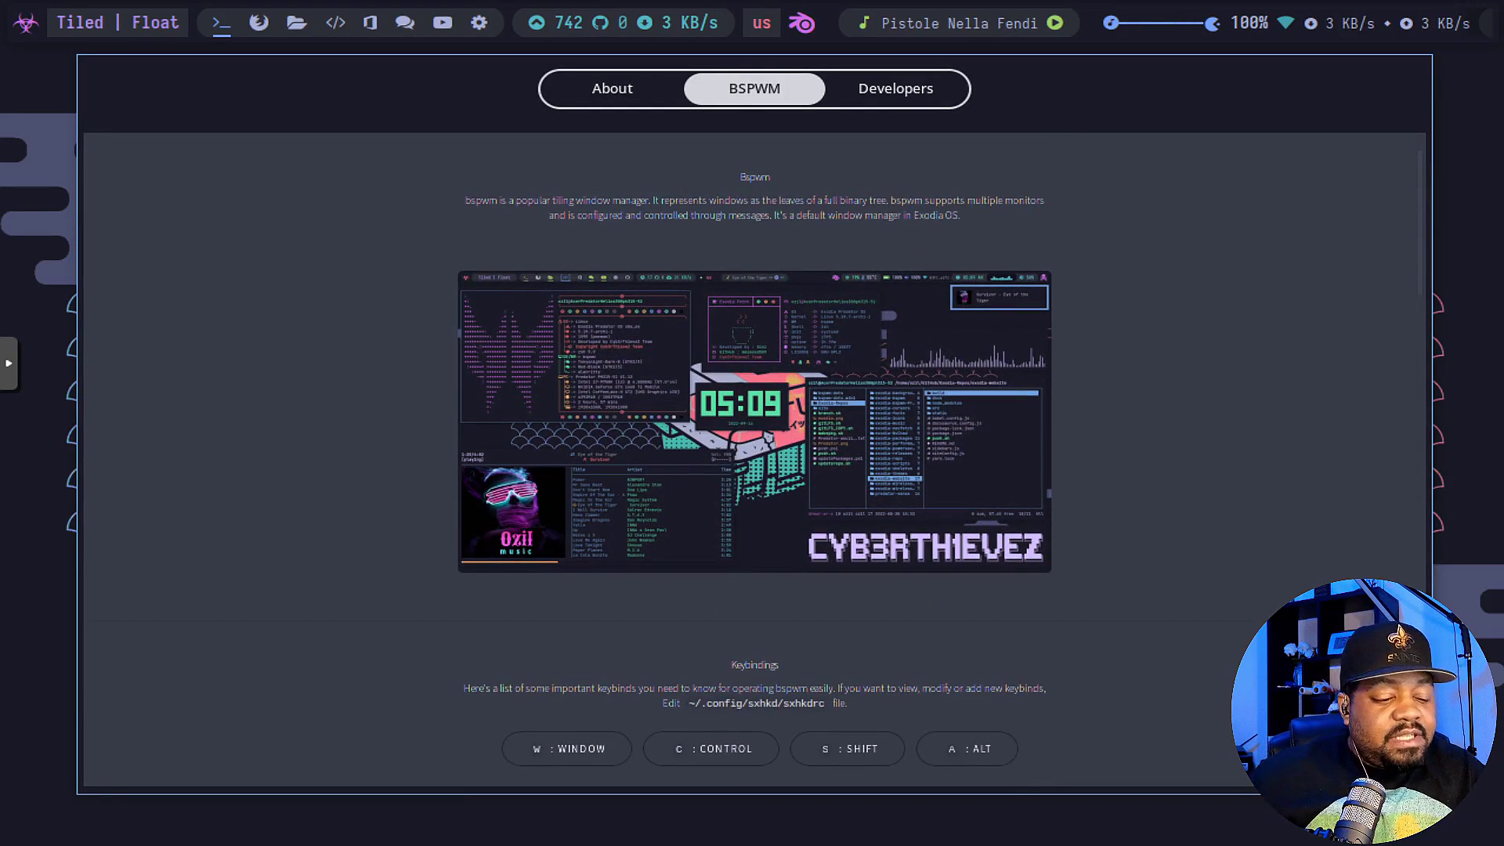
key(super+q)
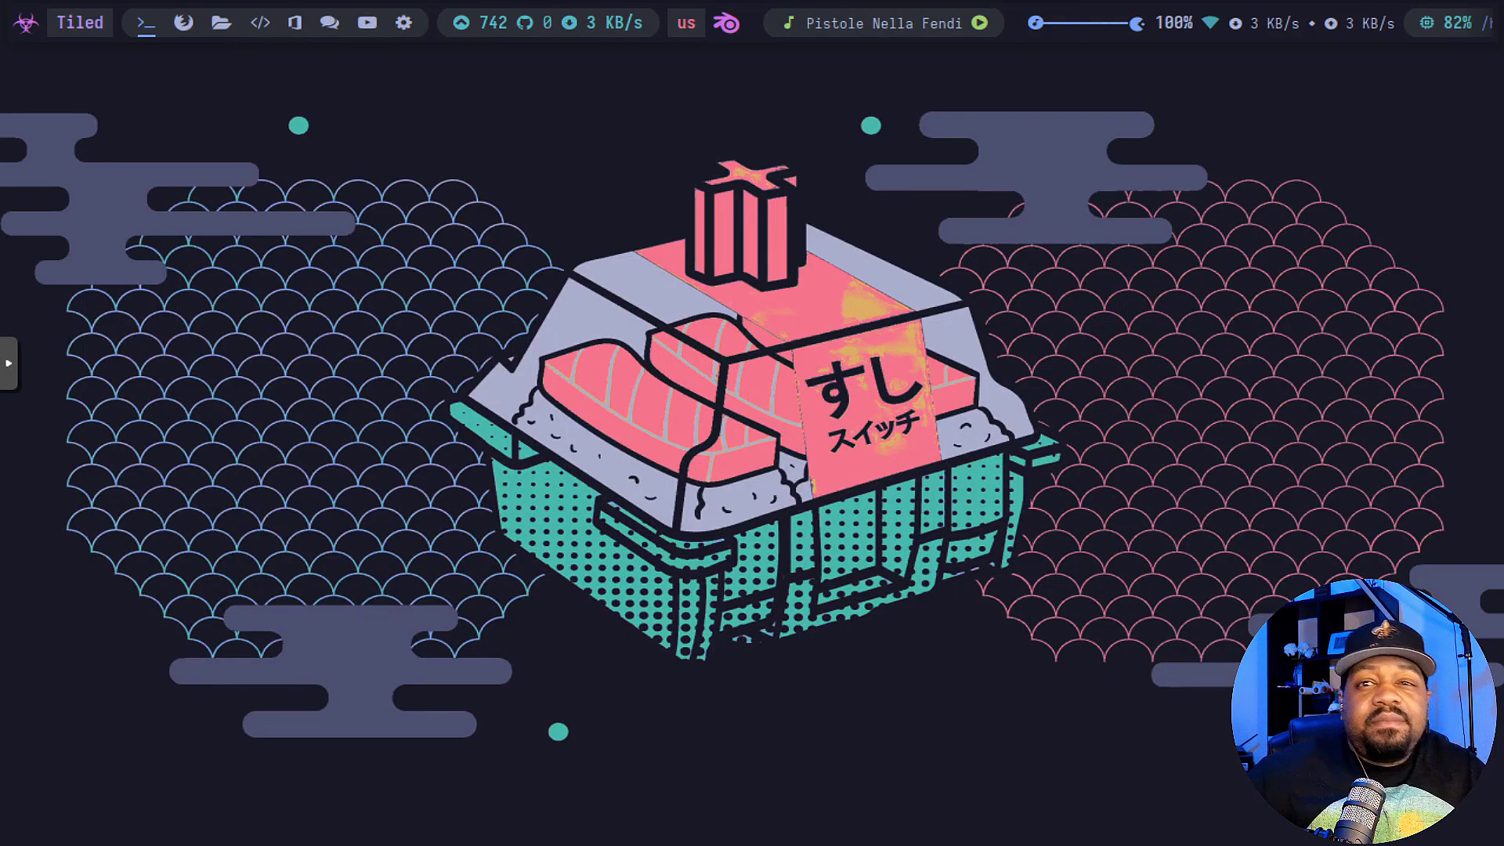
Browse the application categories again and launch Stacer from Accessories
right_click(686, 262)
mouse_move(848, 566)
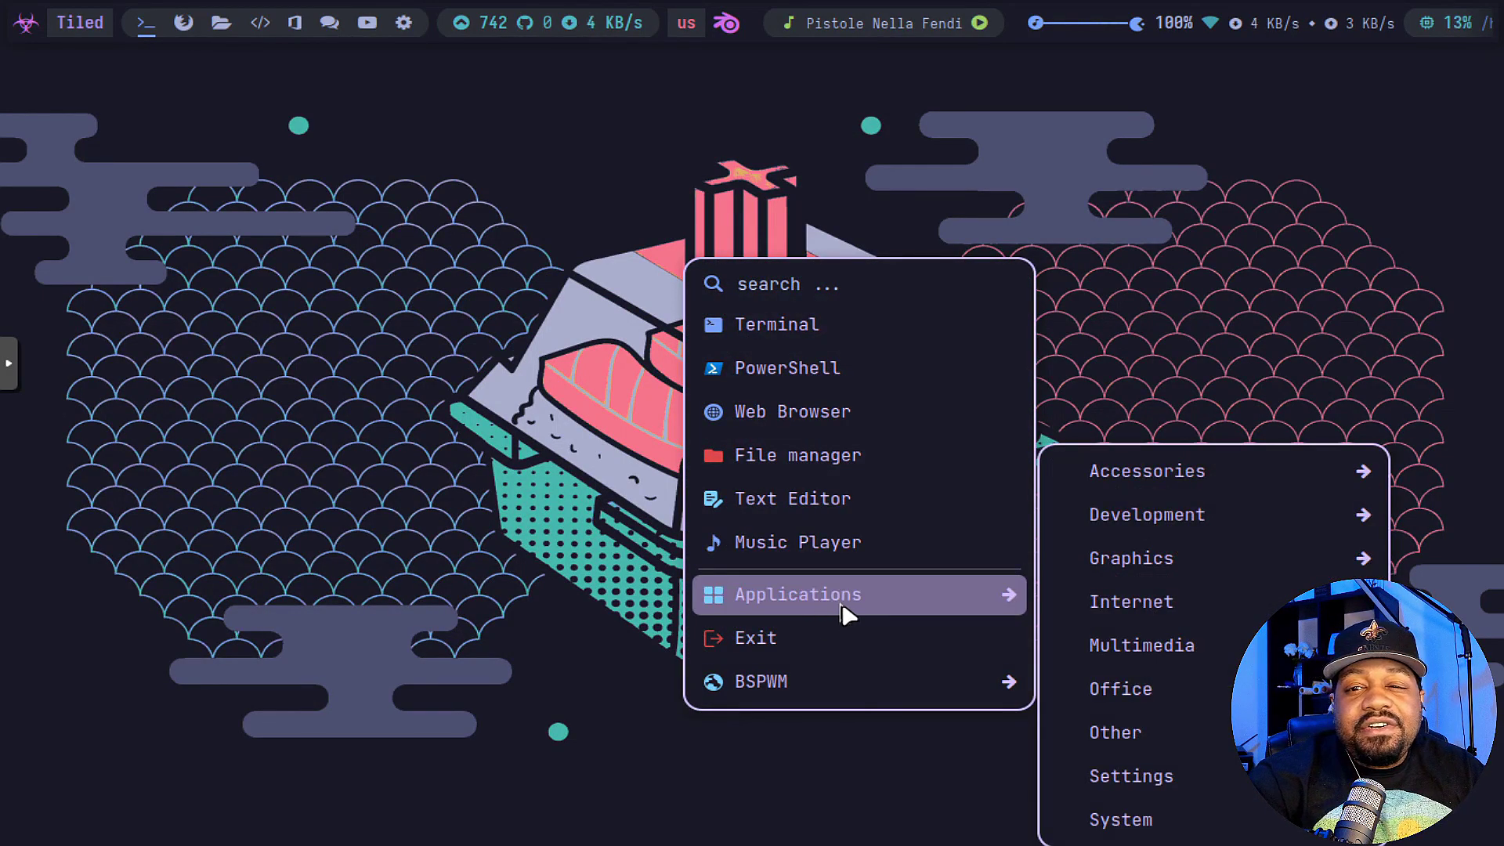
mouse_move(1179, 829)
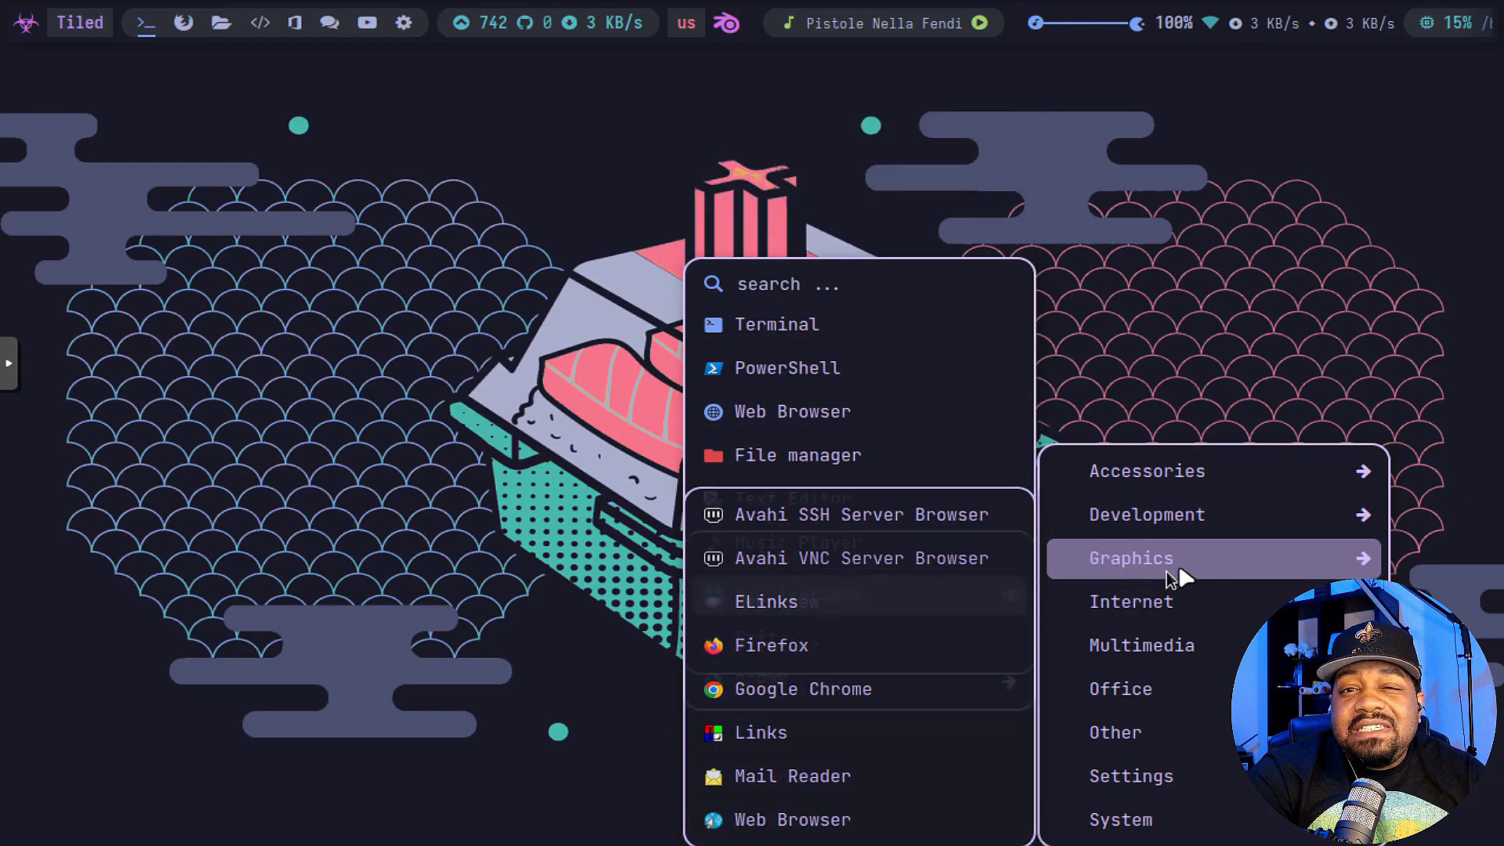
mouse_move(1183, 486)
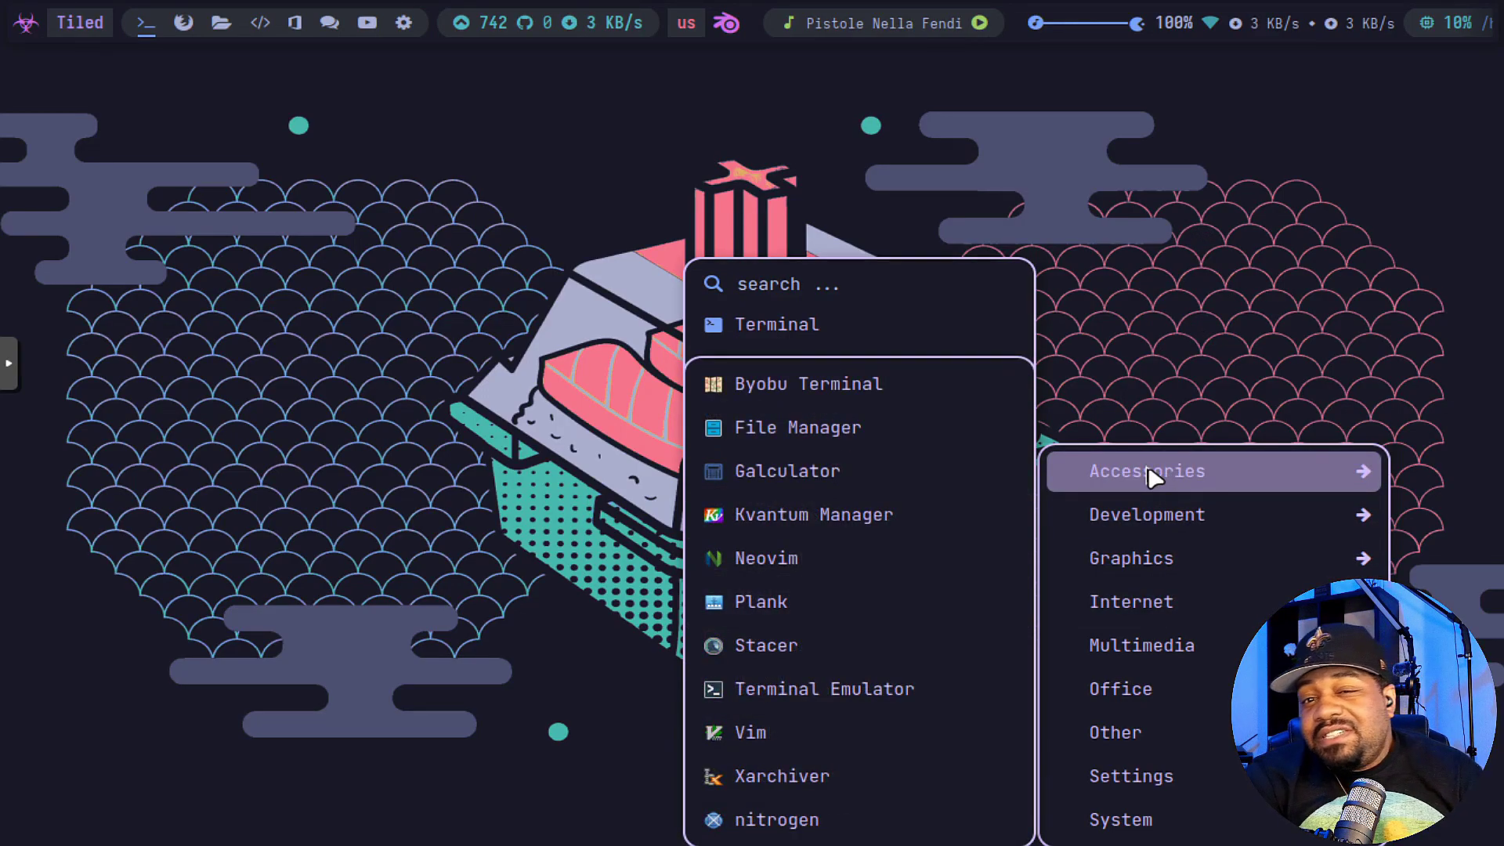
click(787, 647)
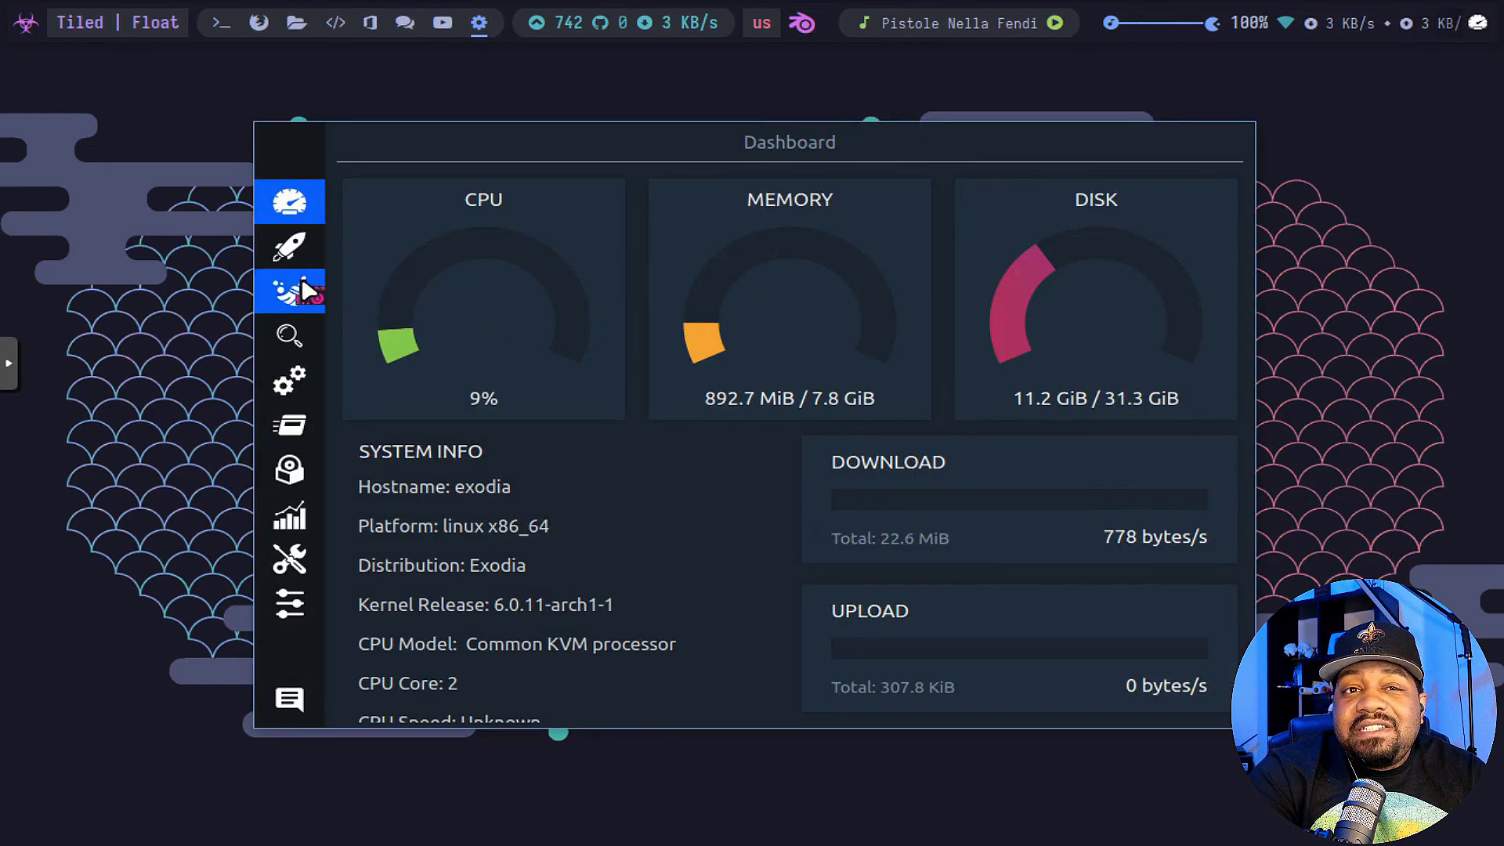
Review the startup apps, system services and running processes in Stacer, and close it
click(286, 252)
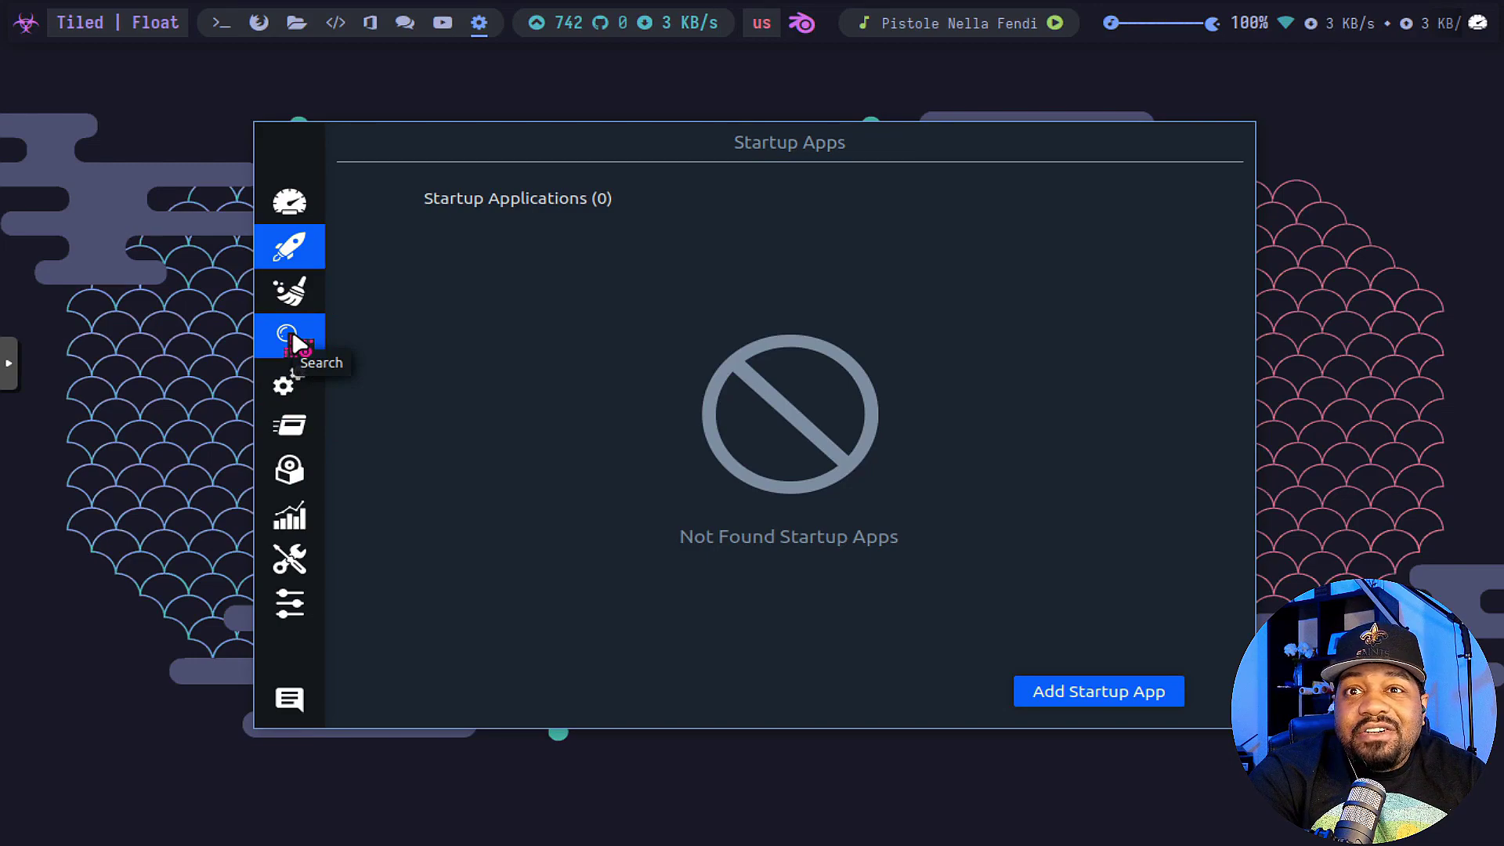
click(294, 384)
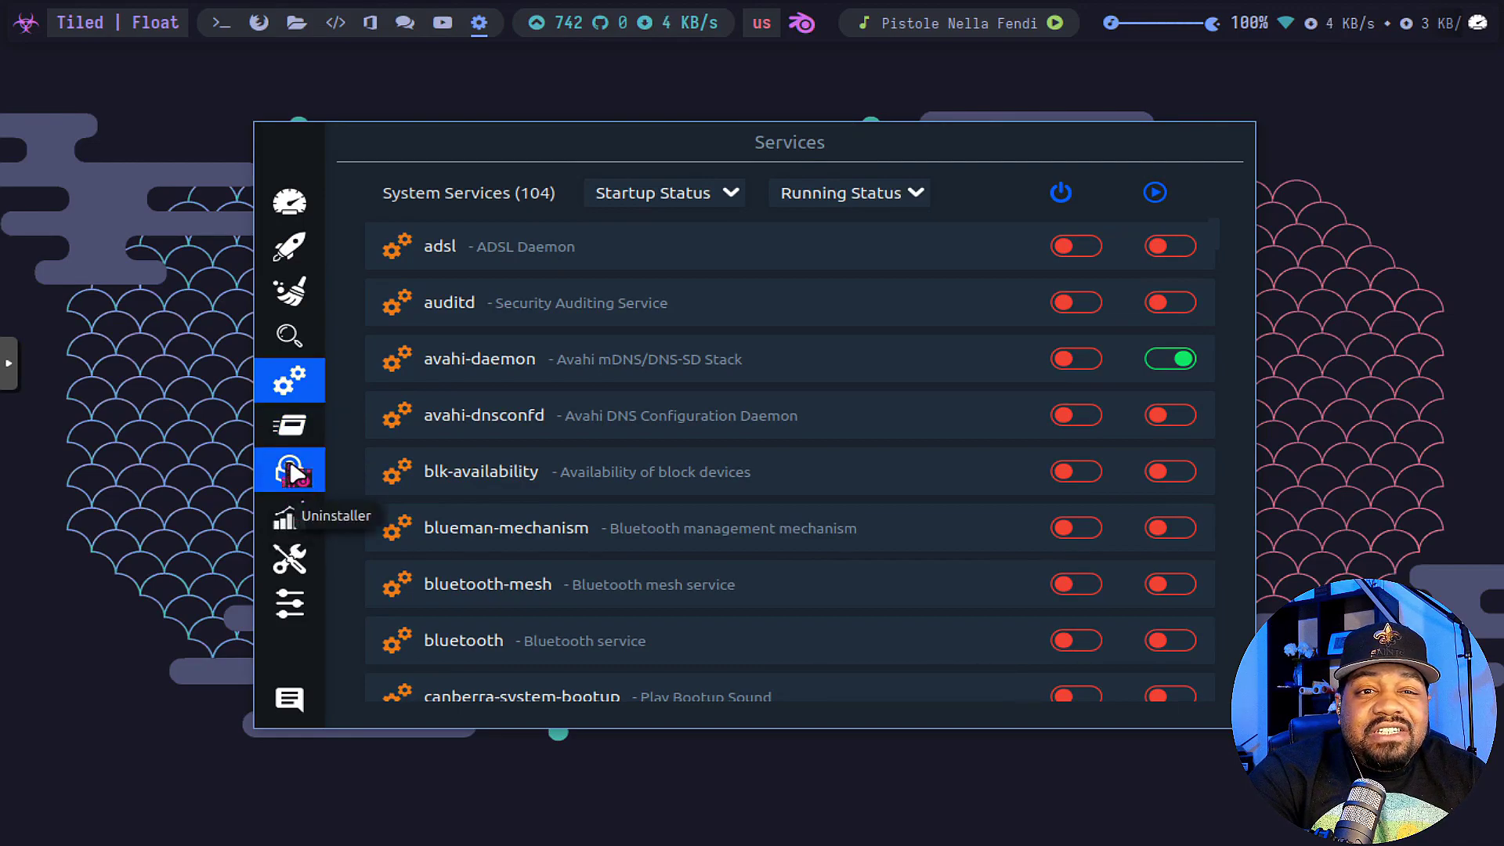
click(308, 435)
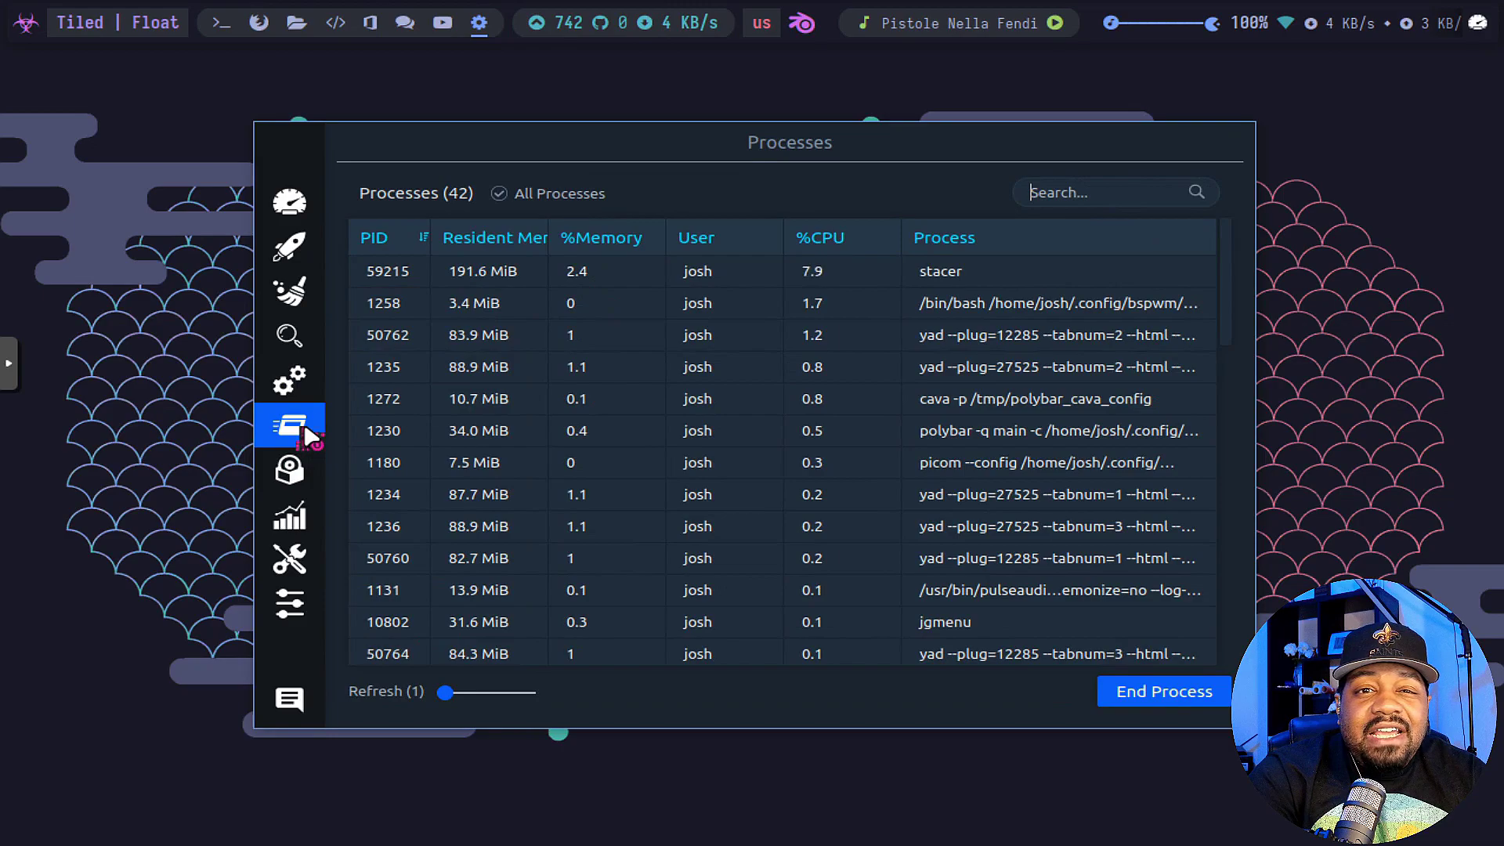
scroll(622, 346, down, 5)
scroll(880, 459, up, 5)
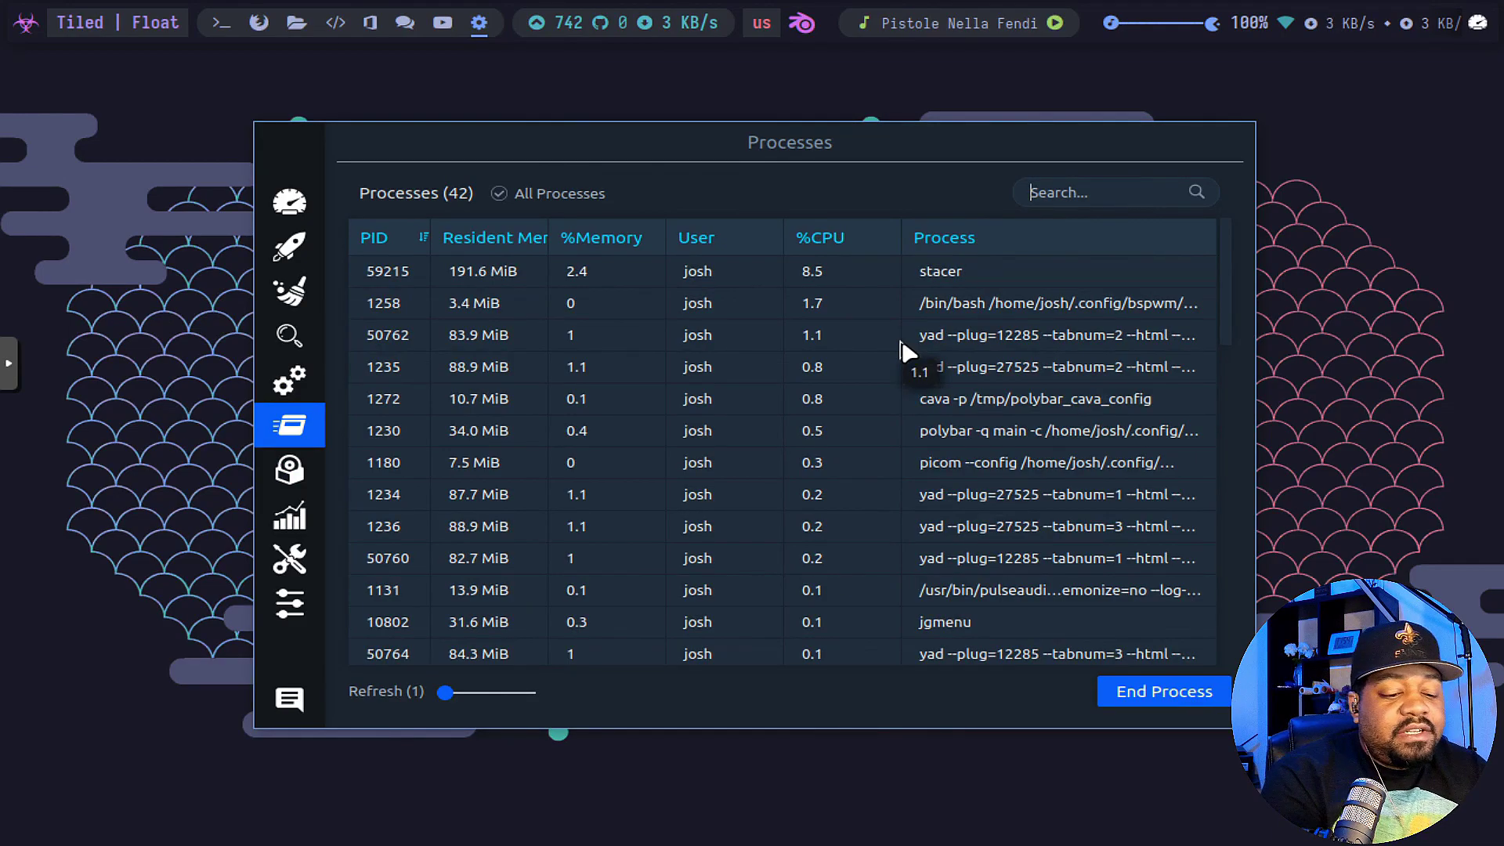
key(super+c)
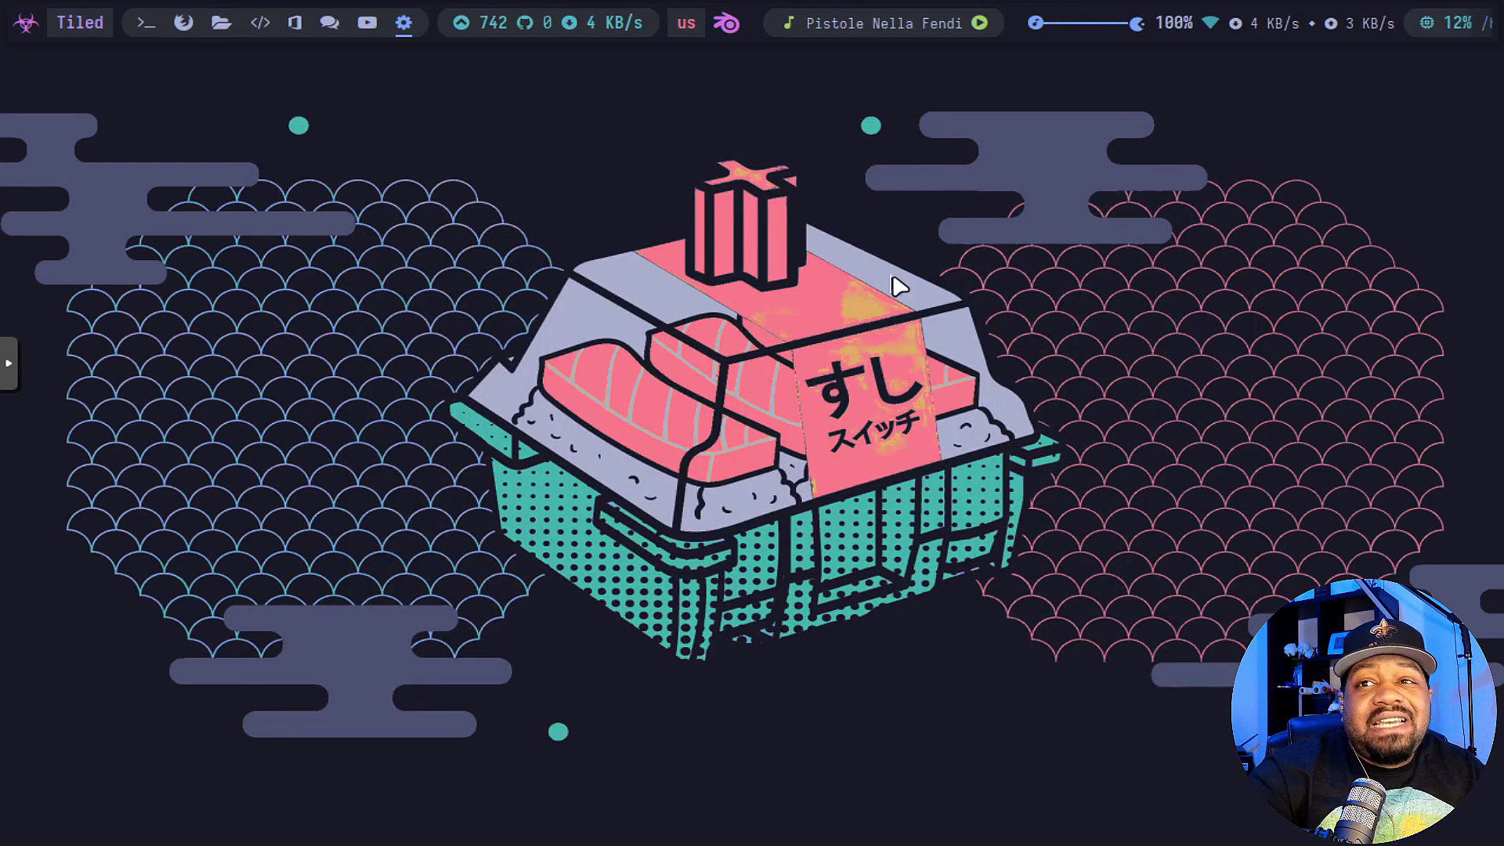
Bring up the Stacer dashboard from the status bar's CPU readout and close it, and check the network quick menu
click(1459, 22)
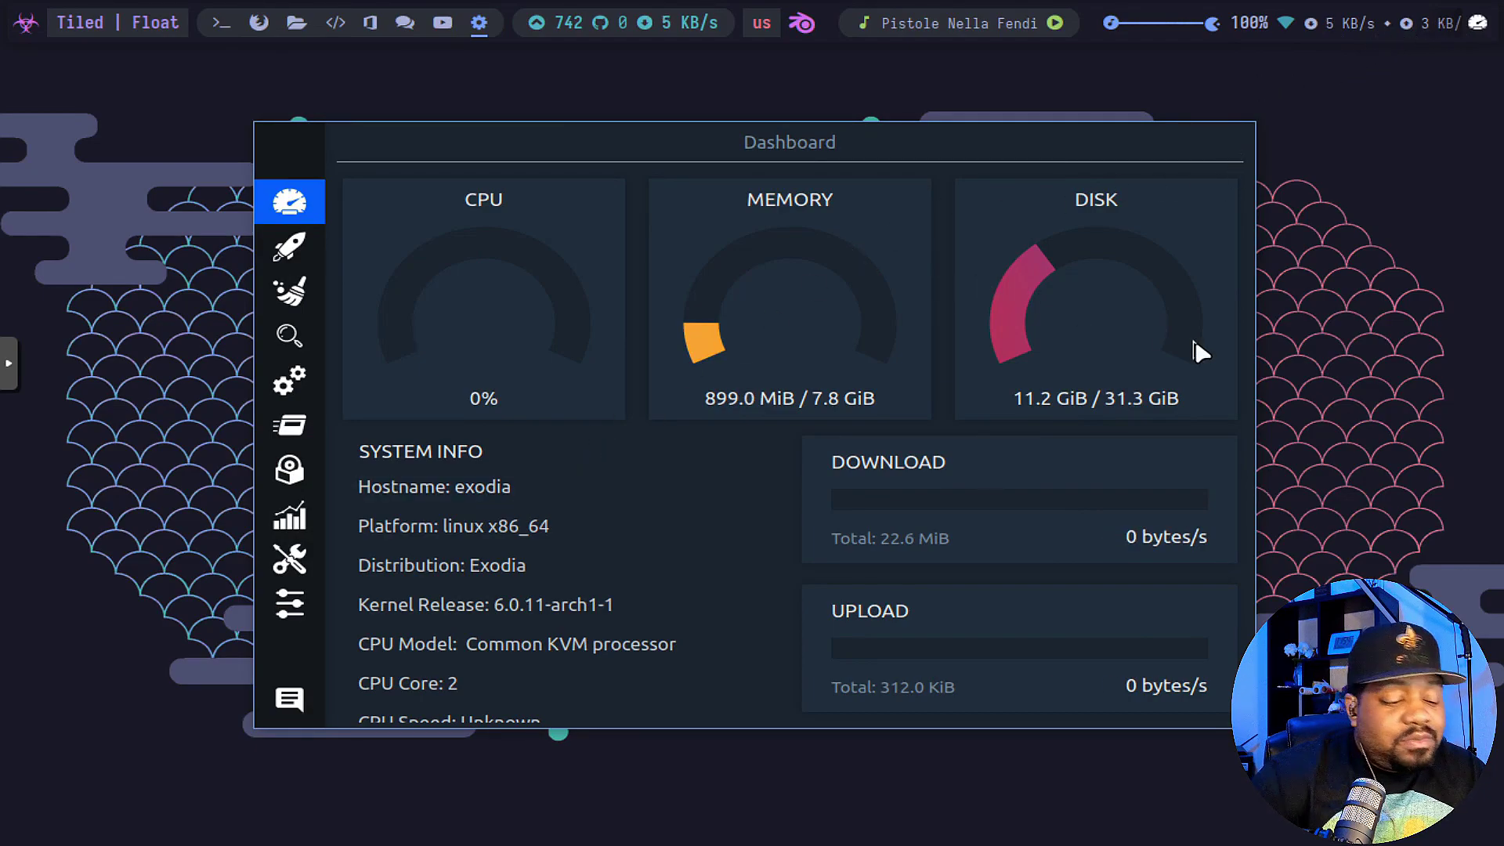
key(super+q)
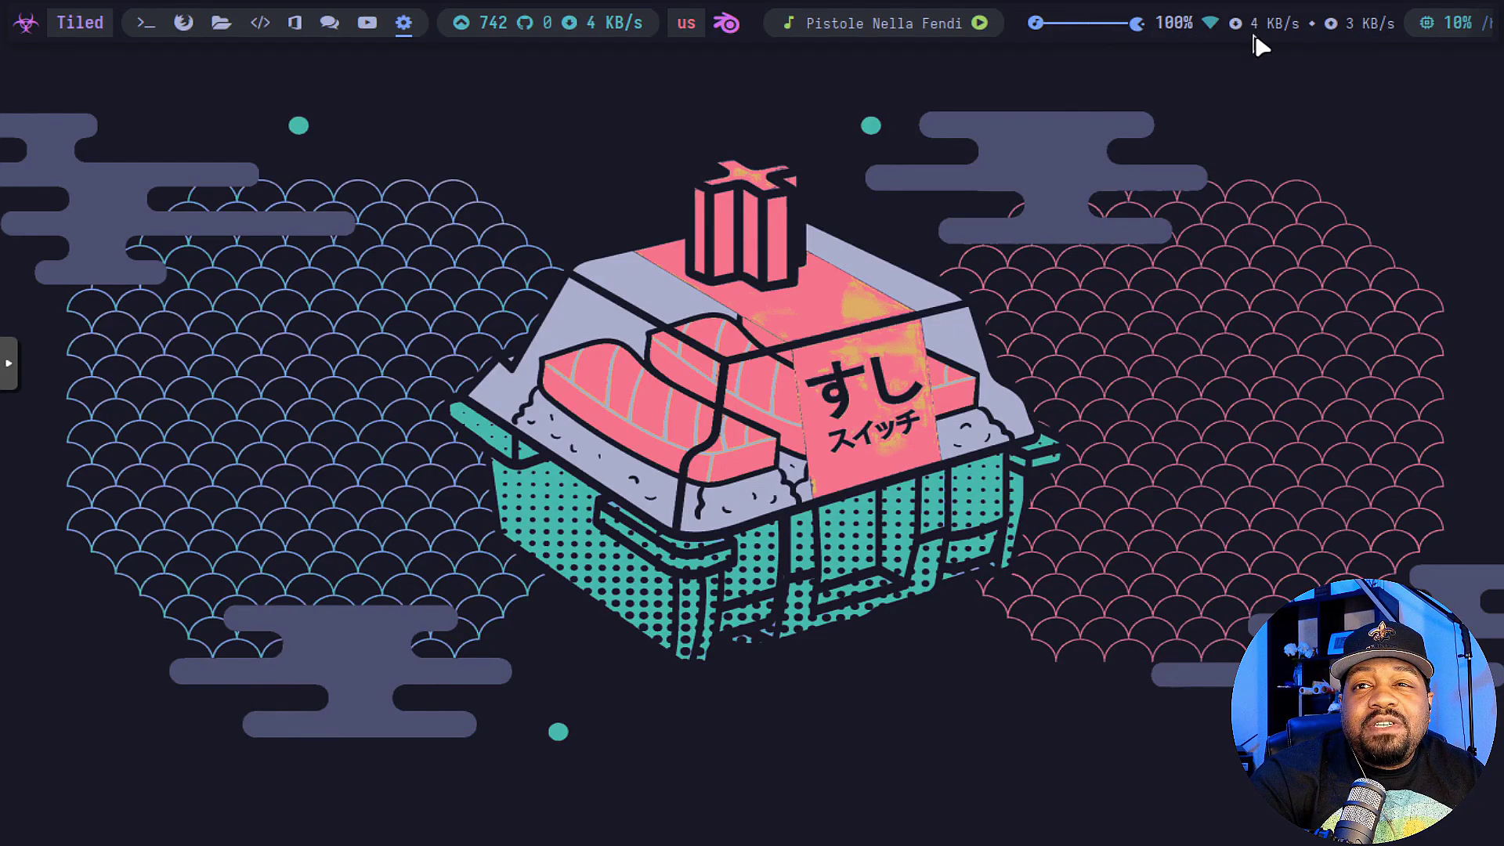
click(1211, 31)
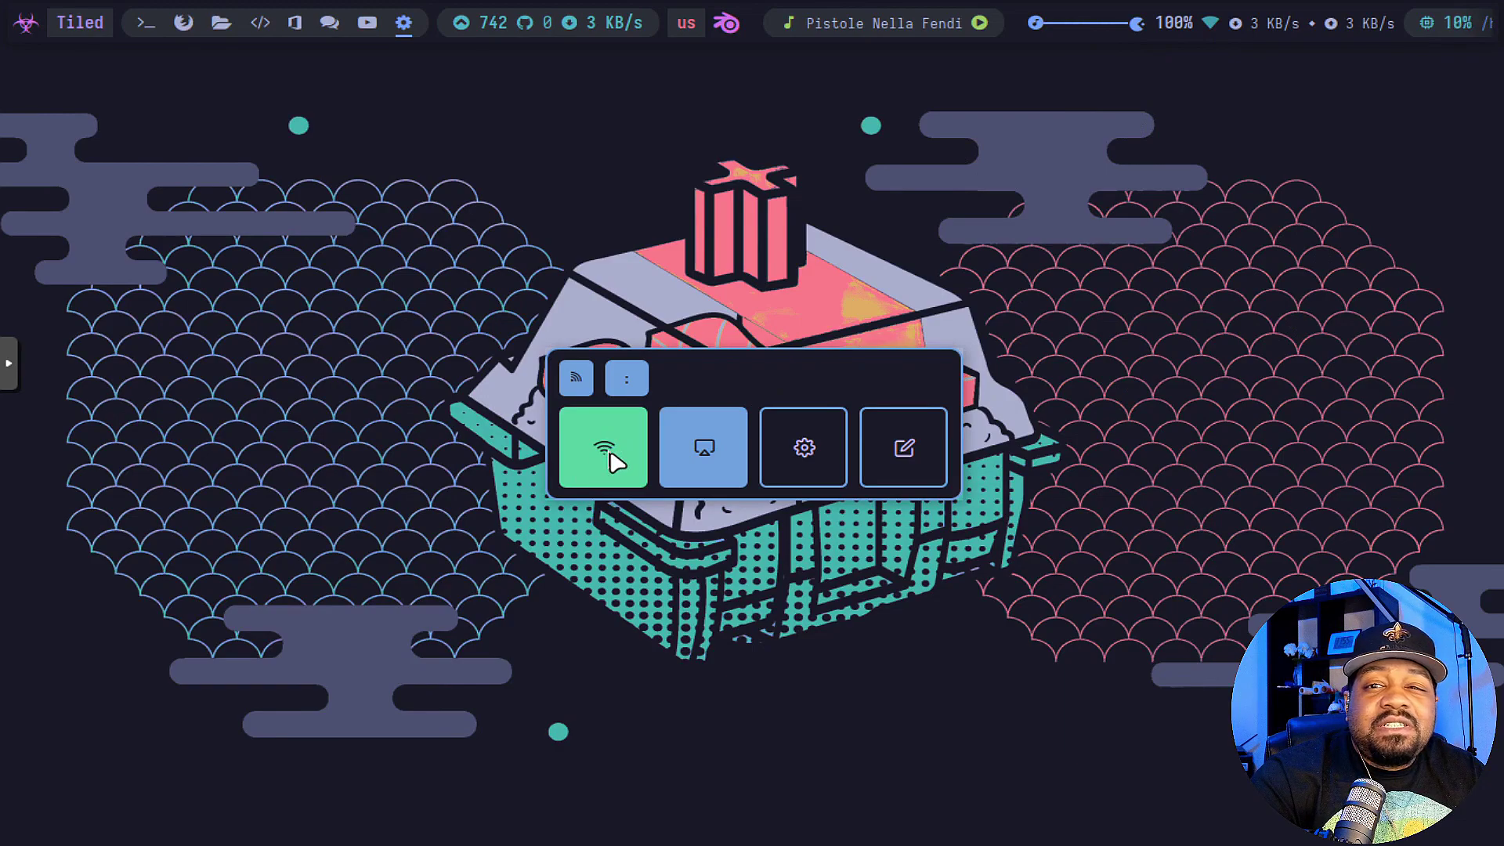
click(1011, 409)
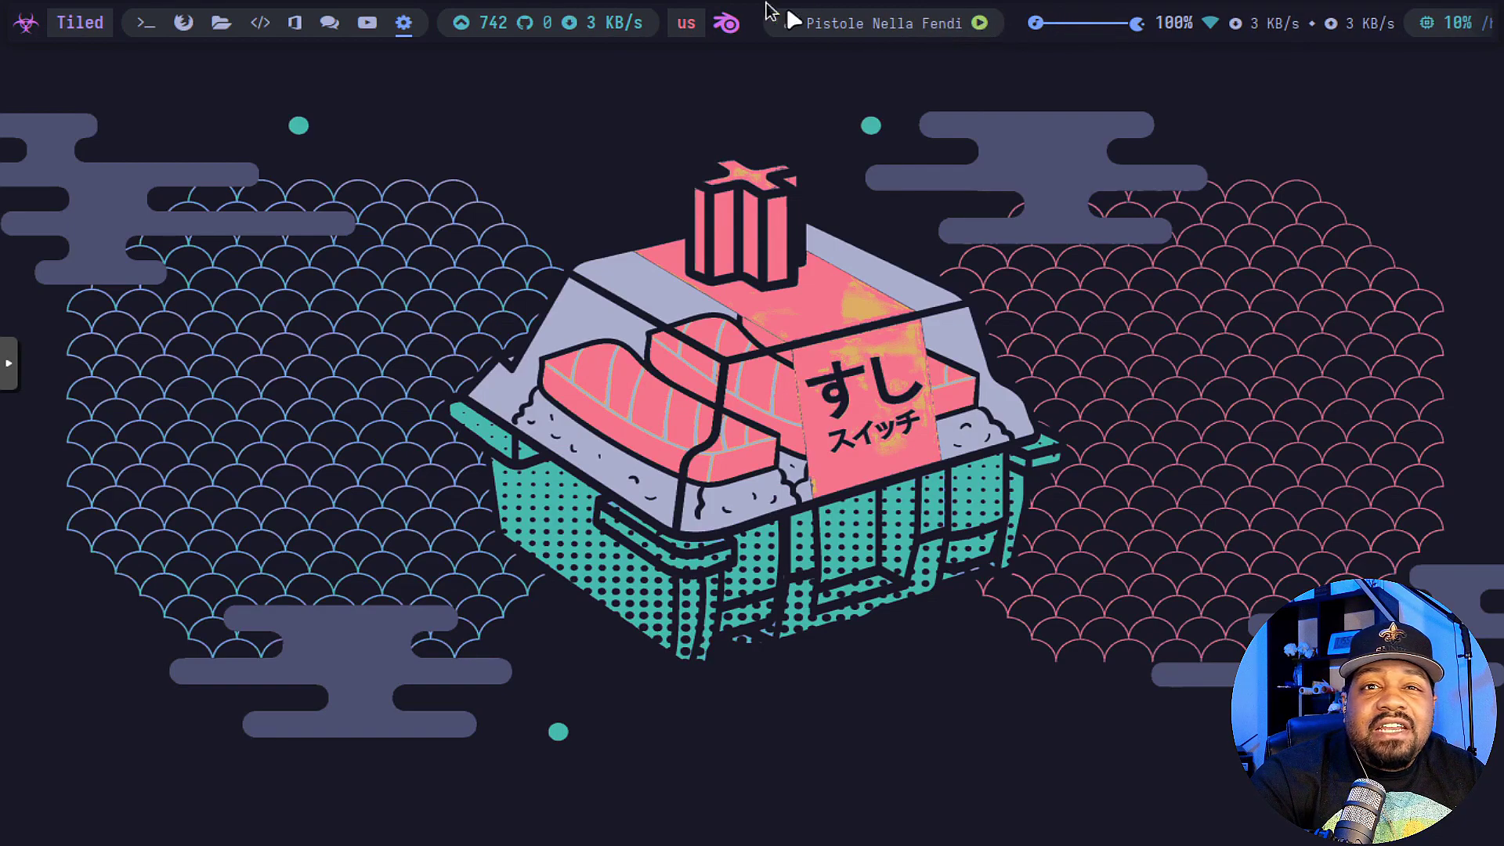
Return to the first workspace, open the BSPWM configuration file bspwmrc for viewing, and close it without changes
key(super+1)
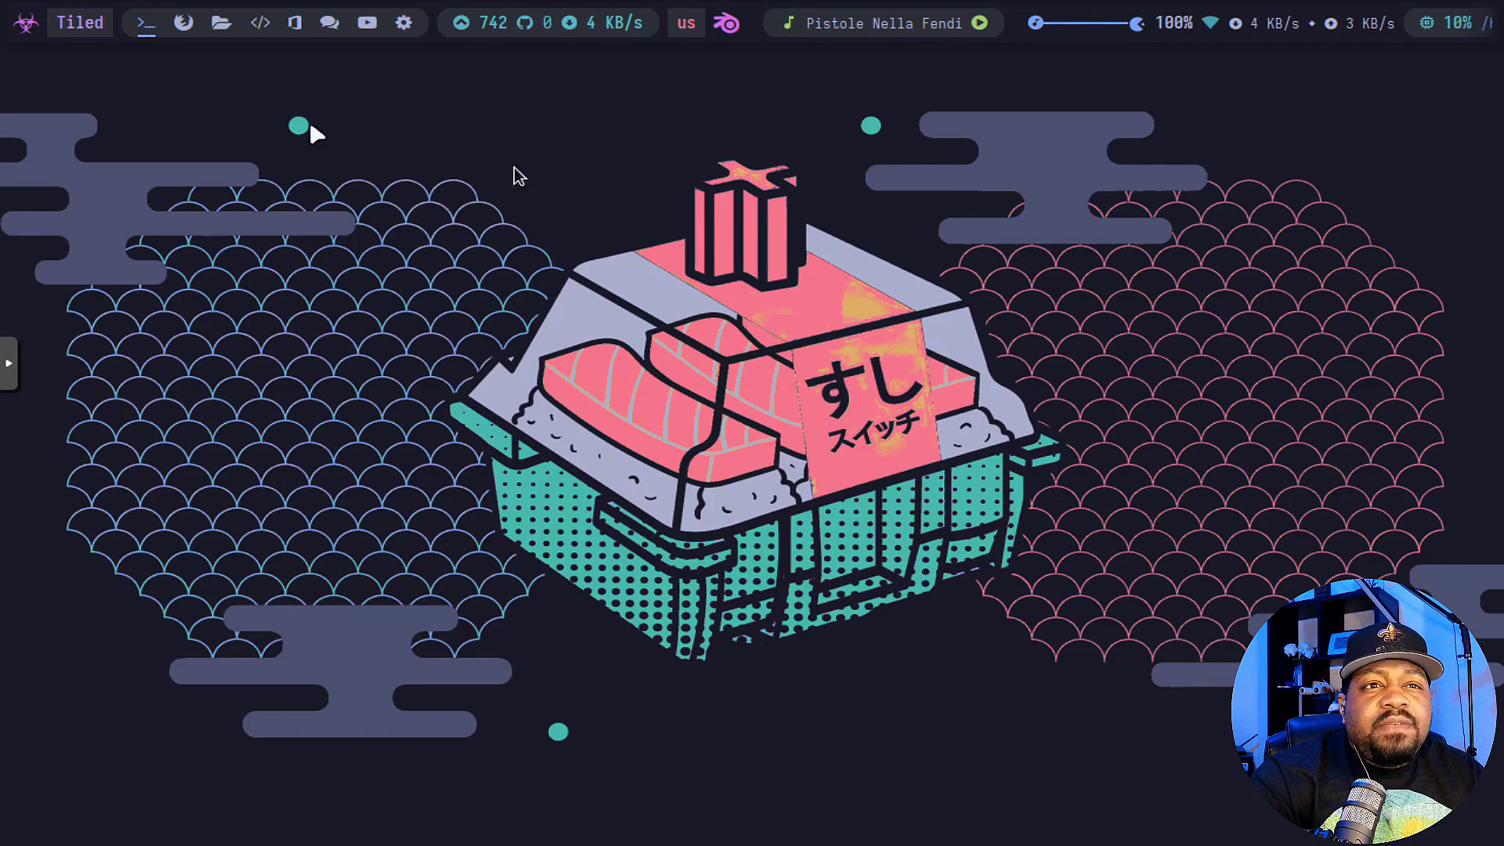
click(24, 25)
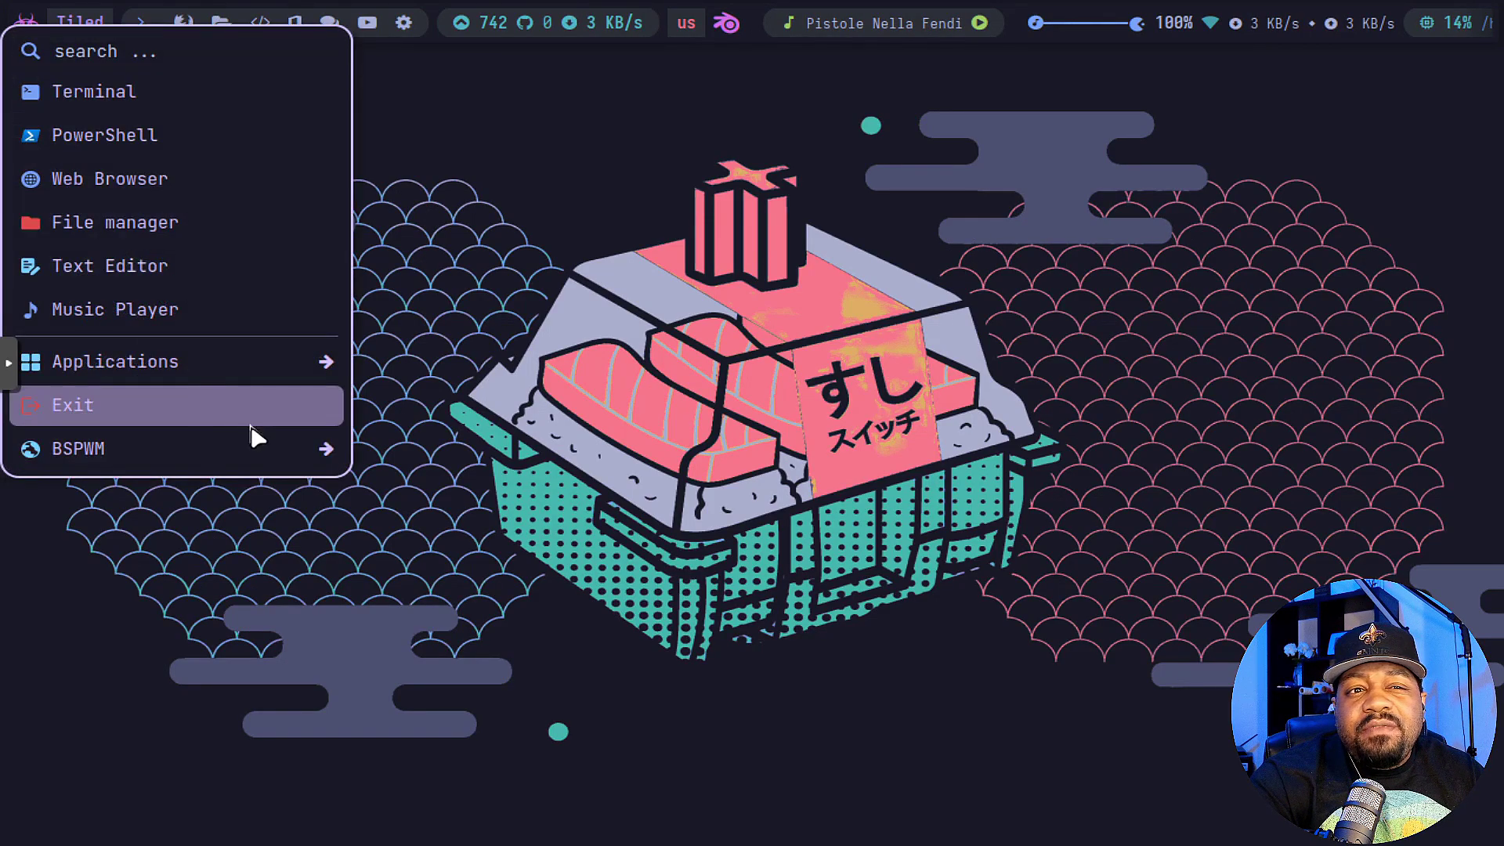
mouse_move(154, 453)
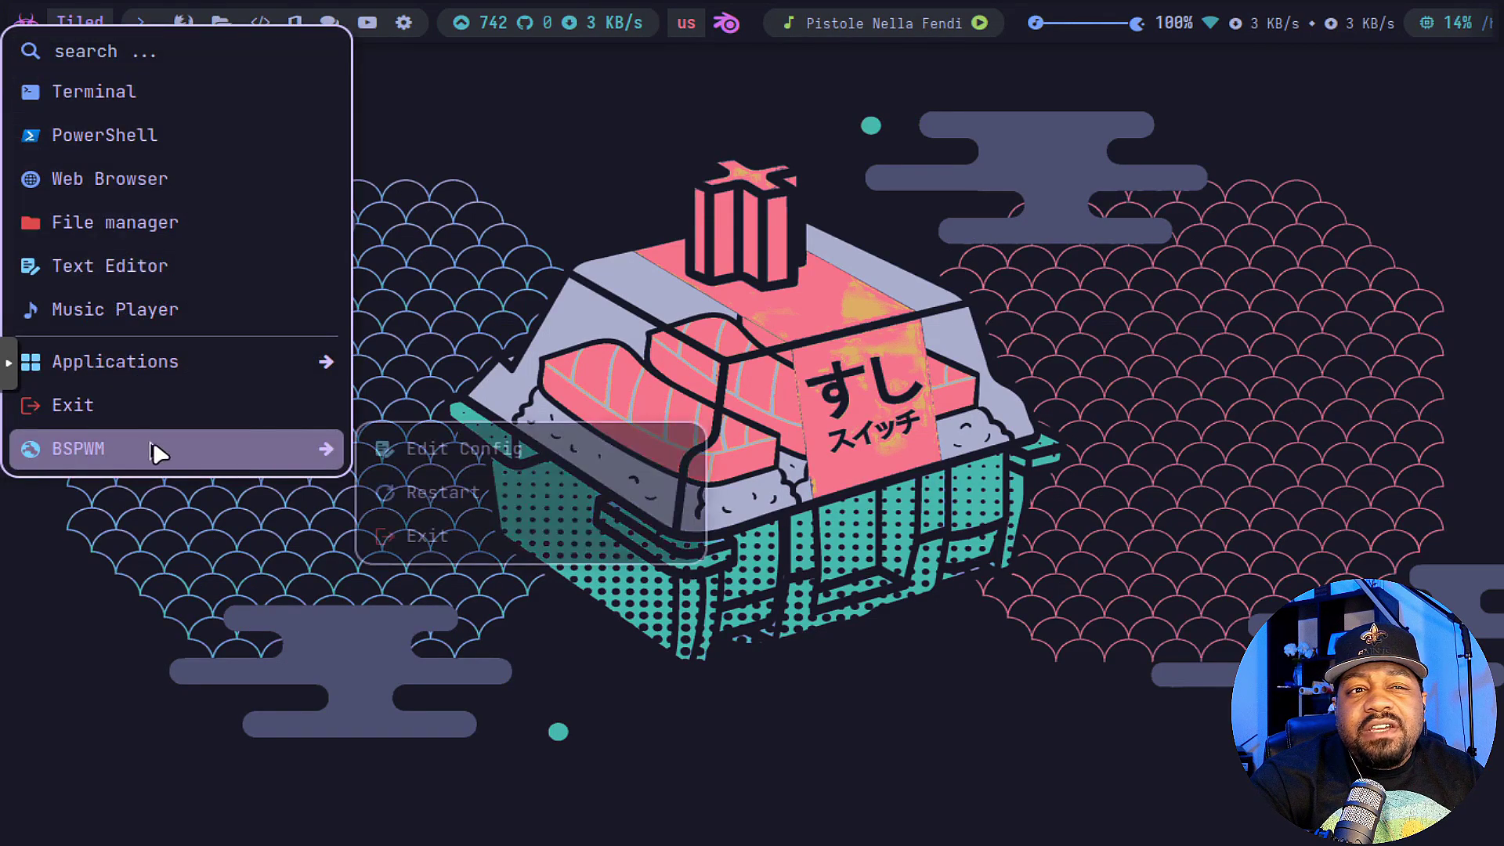
click(486, 455)
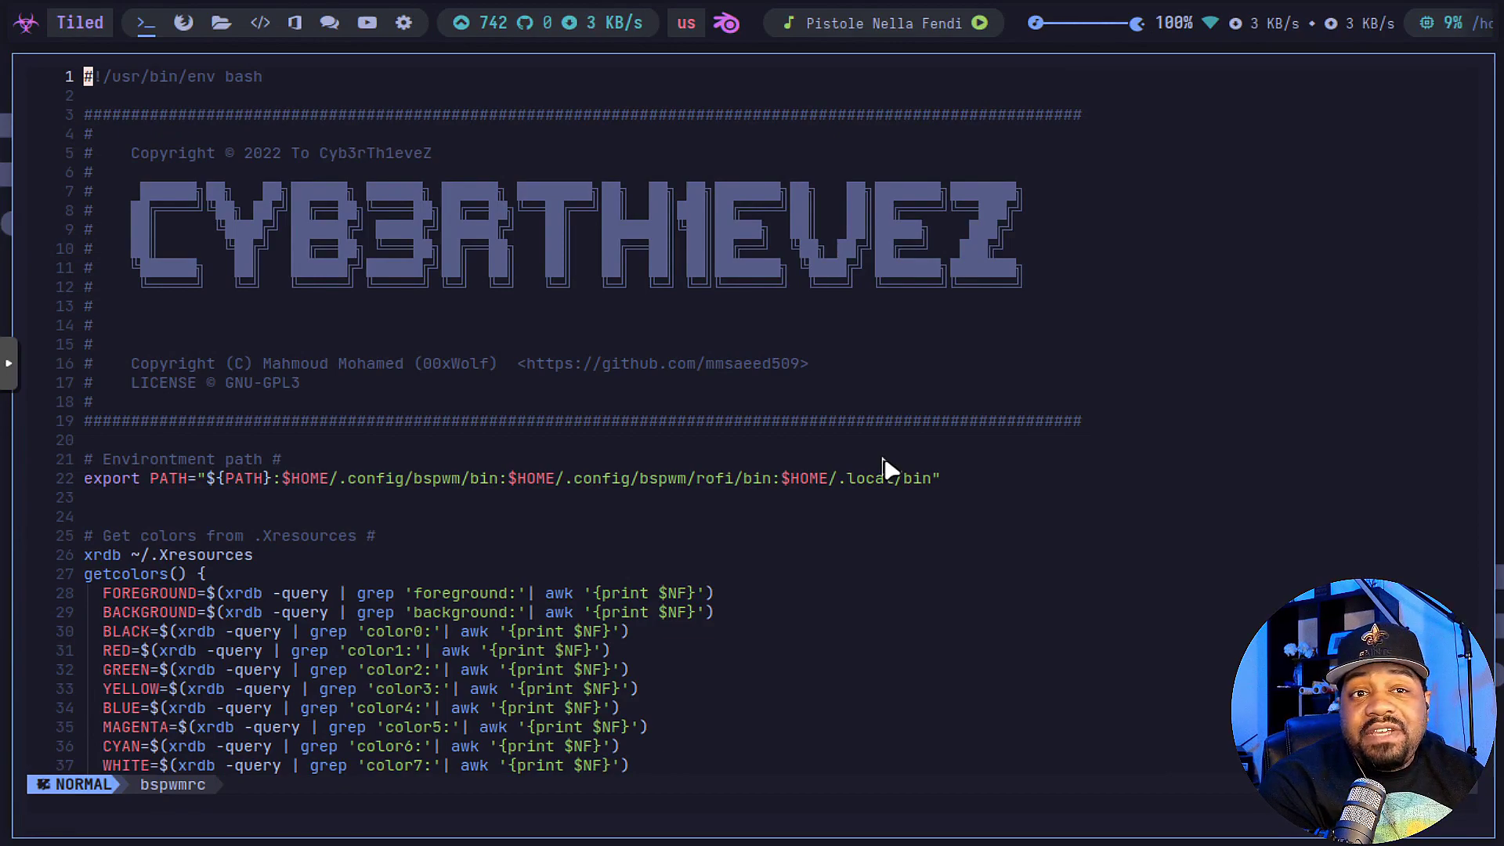
key(super+q)
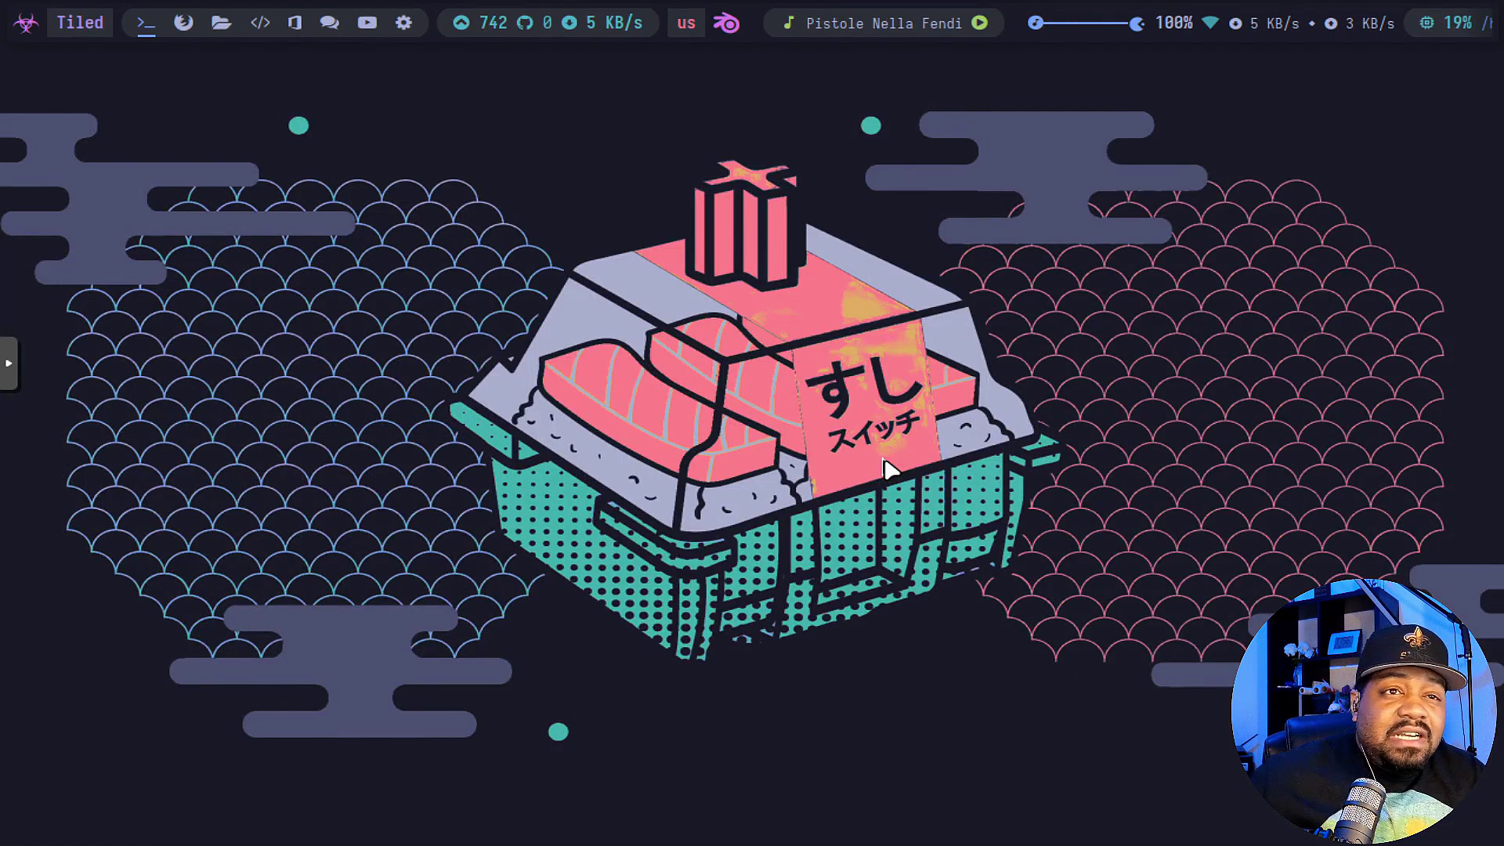
Display the BSPWM options in the desktop's main menu
click(23, 27)
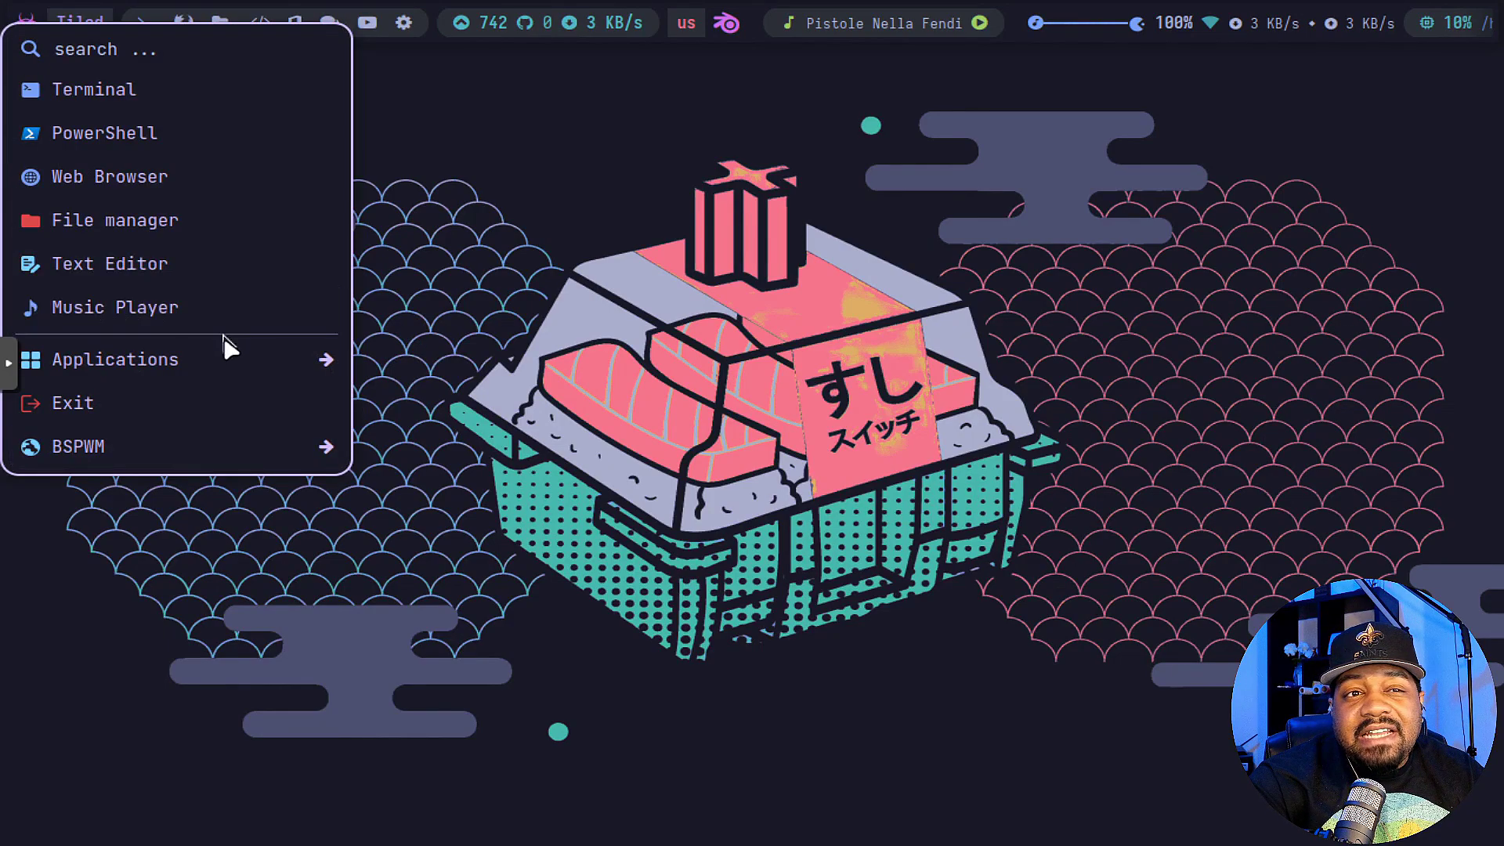
mouse_move(259, 460)
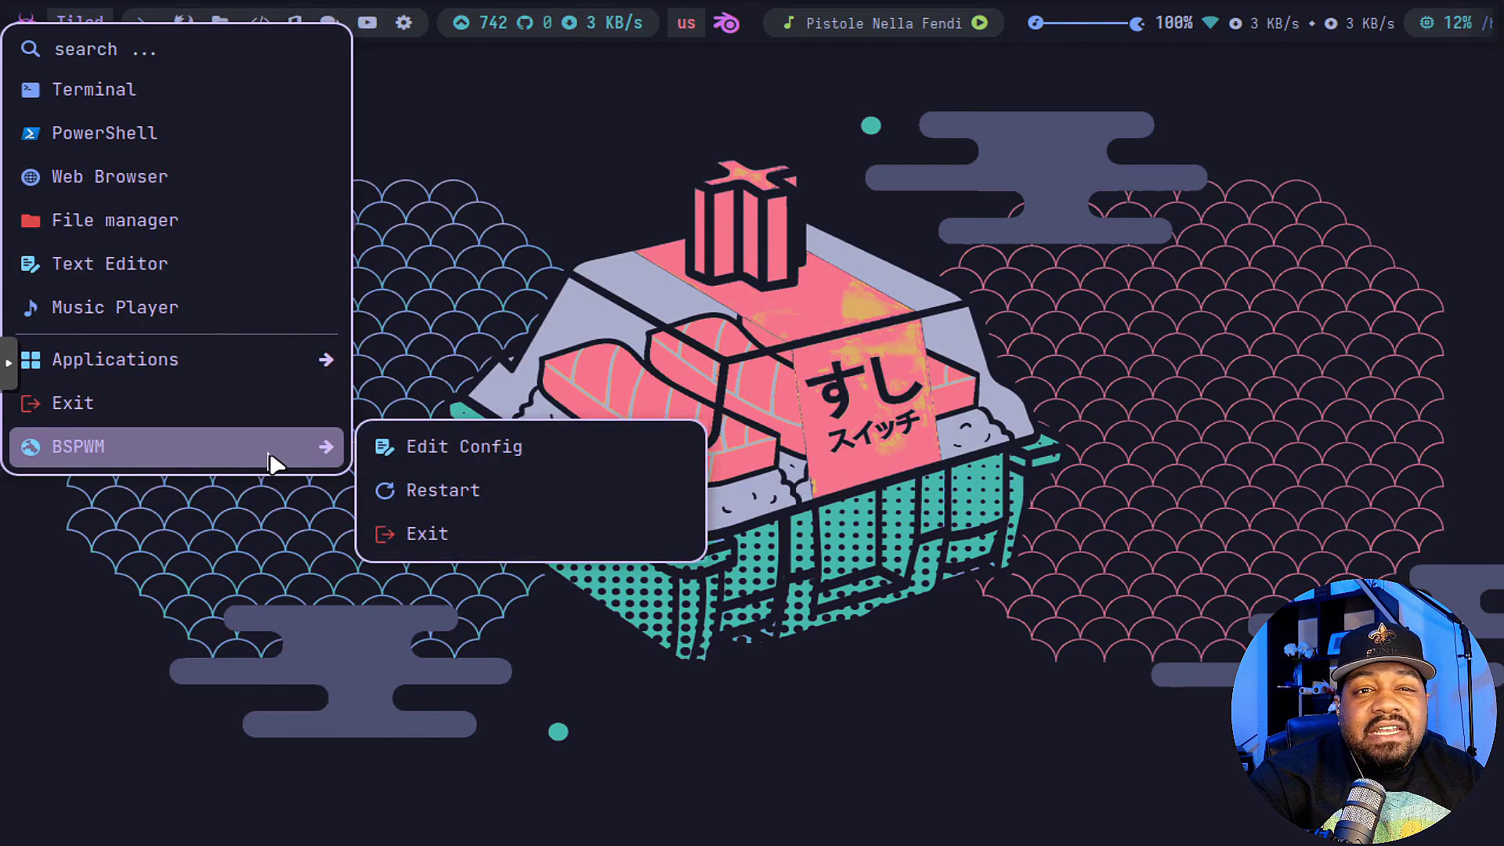